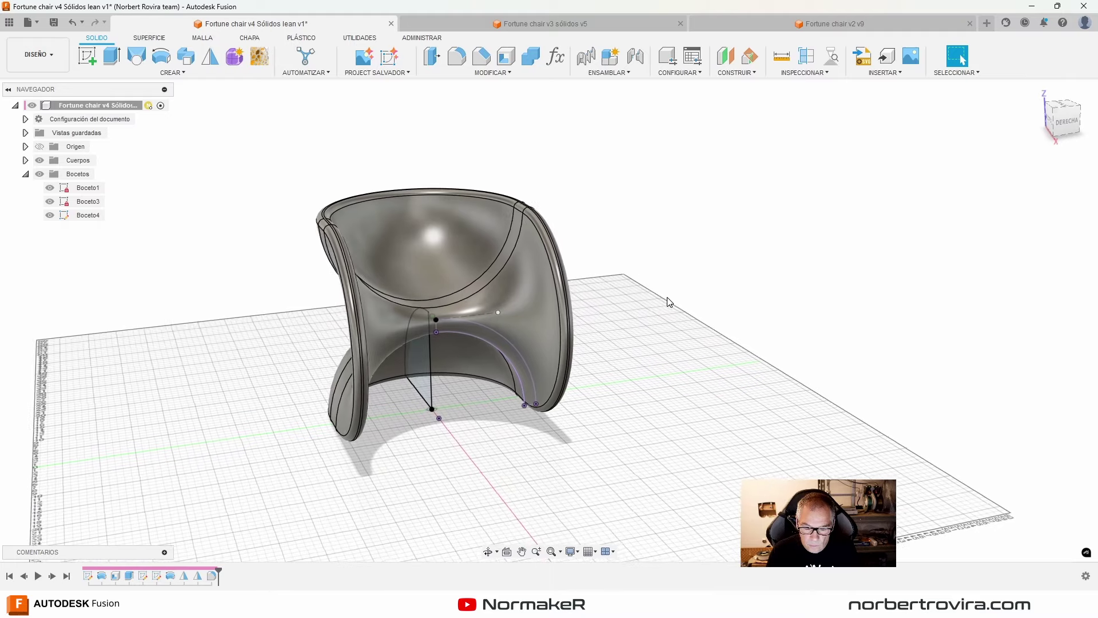
Step: Orbit the chair model, then show the third Fortune Chair product photo in the browser
shift+middle_drag(636, 344, 767, 304)
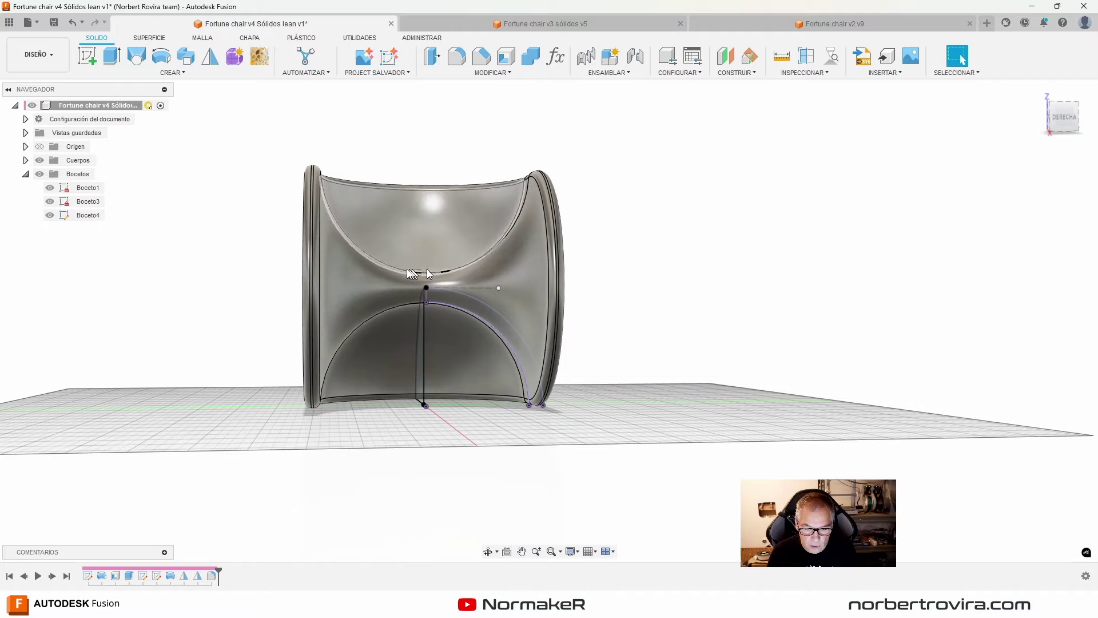
mouse_move(480, 242)
shift+middle_down()
mouse_move(724, 241)
mouse_move(608, 454)
mouse_move(420, 435)
shift+middle_up()
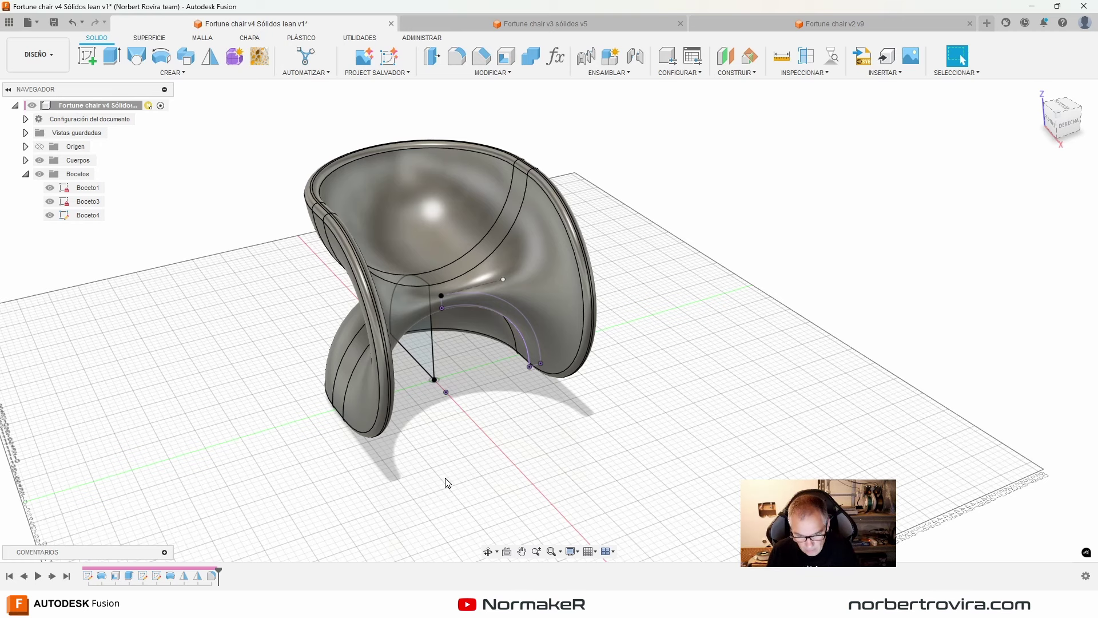
click(272, 544)
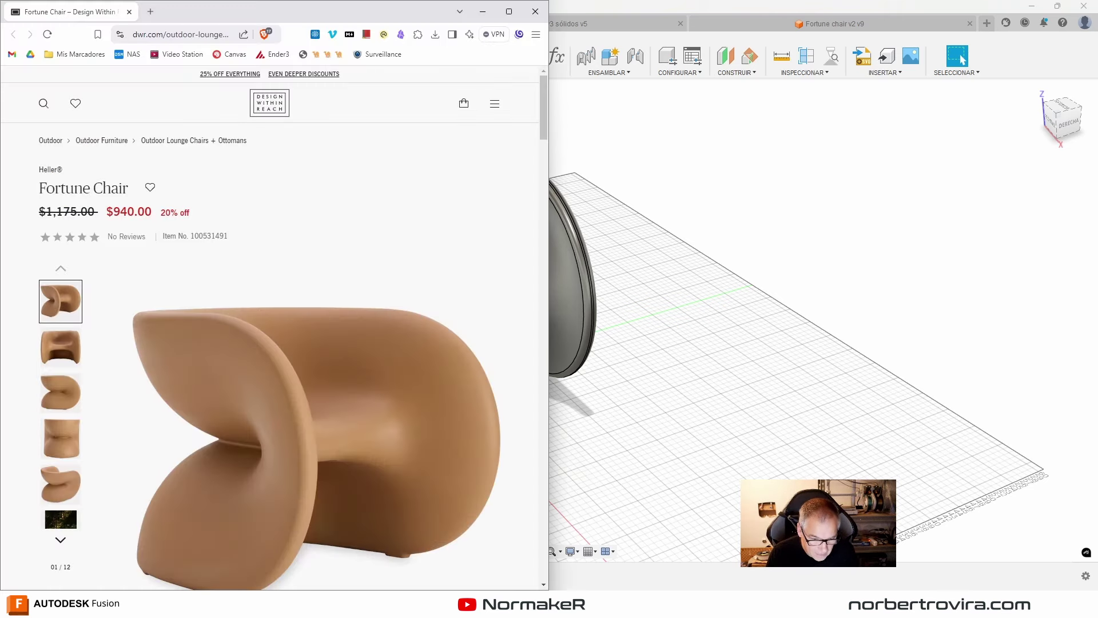
scroll(483, 194, down, 1)
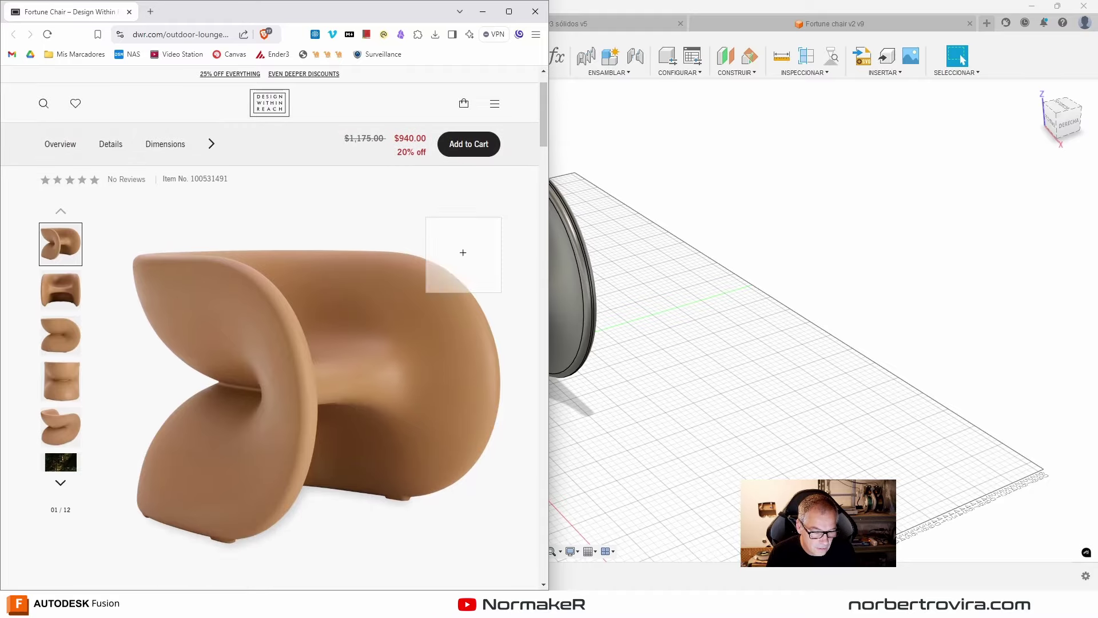
click(60, 335)
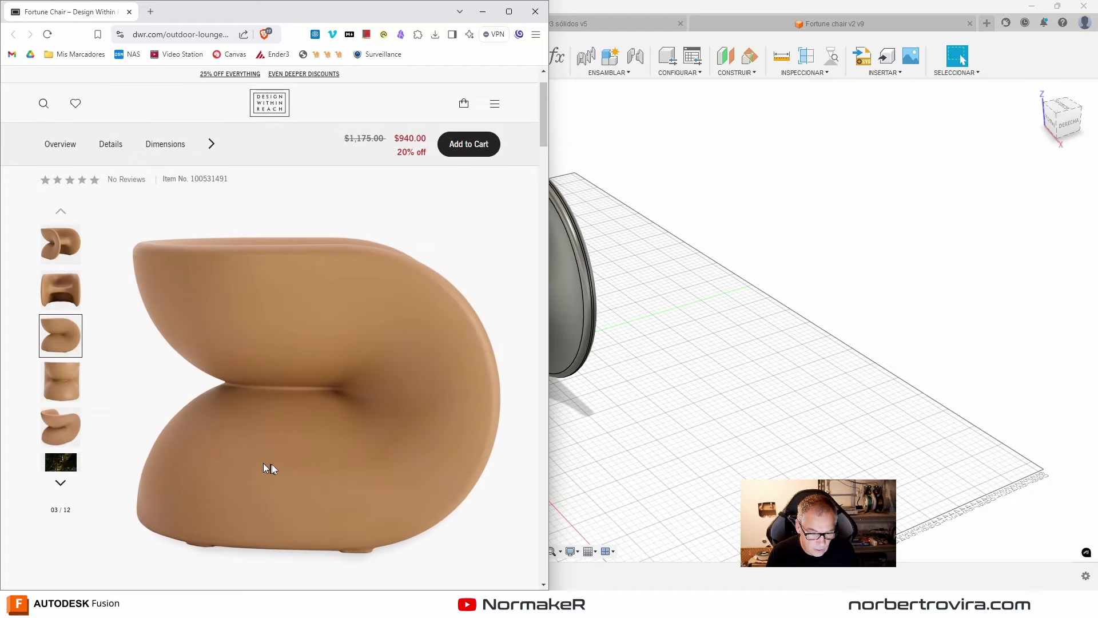
Step: Orbit and zoom the chair model toward its front and left side
mouse_move(849, 300)
shift+middle_down()
mouse_move(744, 354)
mouse_move(726, 334)
mouse_move(886, 164)
shift+middle_up()
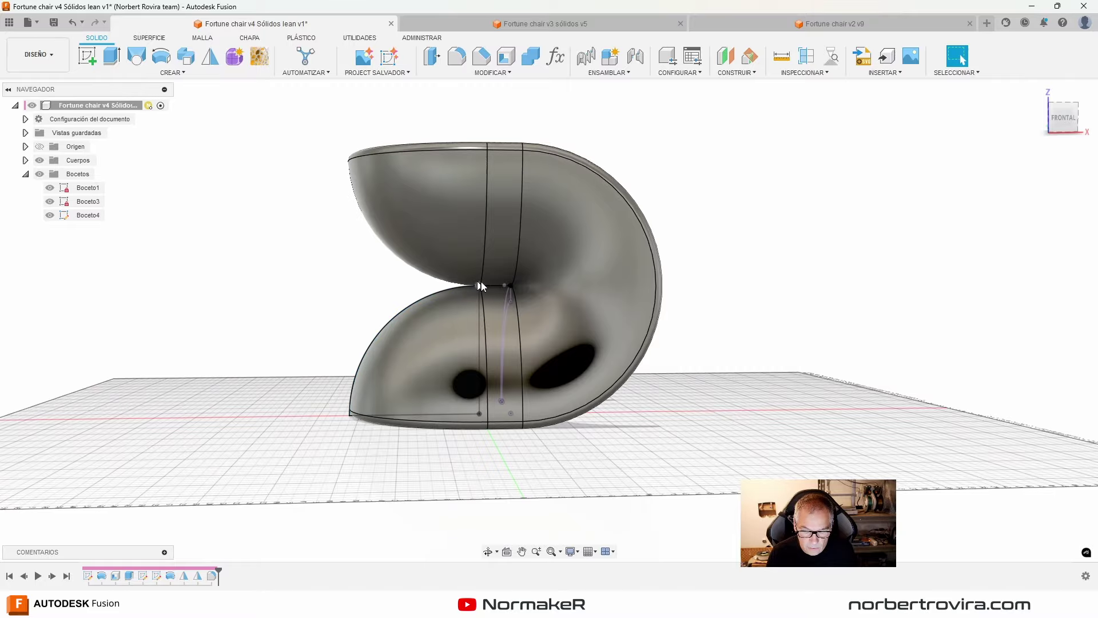
scroll(484, 283, up, 3)
scroll(505, 272, up, 3)
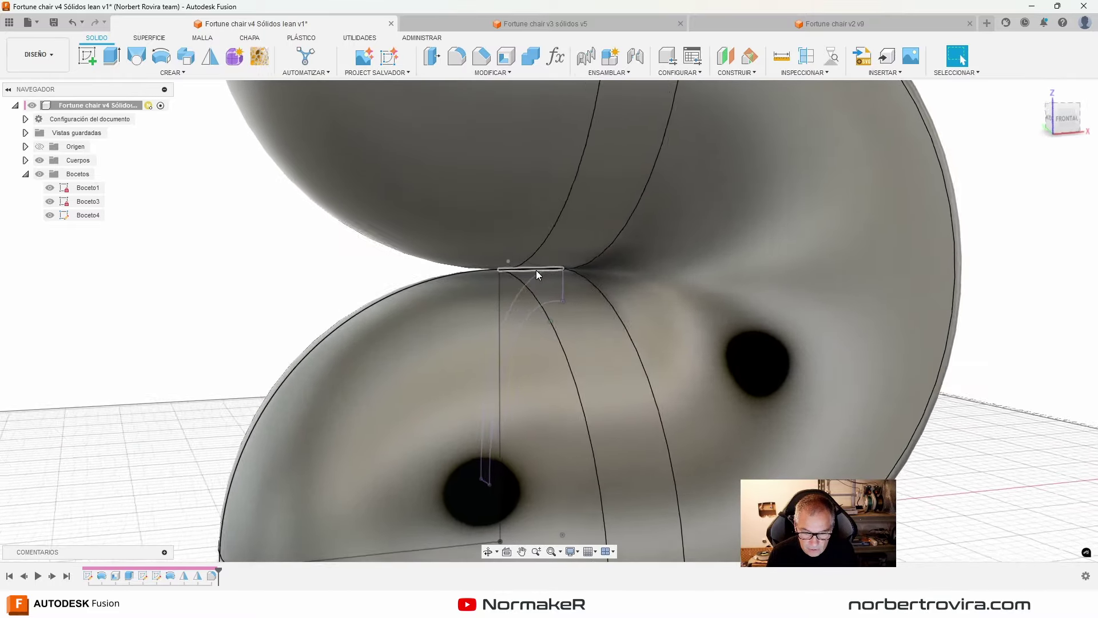
mouse_move(536, 270)
shift+middle_down()
mouse_move(465, 301)
mouse_move(397, 286)
mouse_move(472, 310)
mouse_move(520, 277)
shift+middle_up()
scroll(520, 277, down, 5)
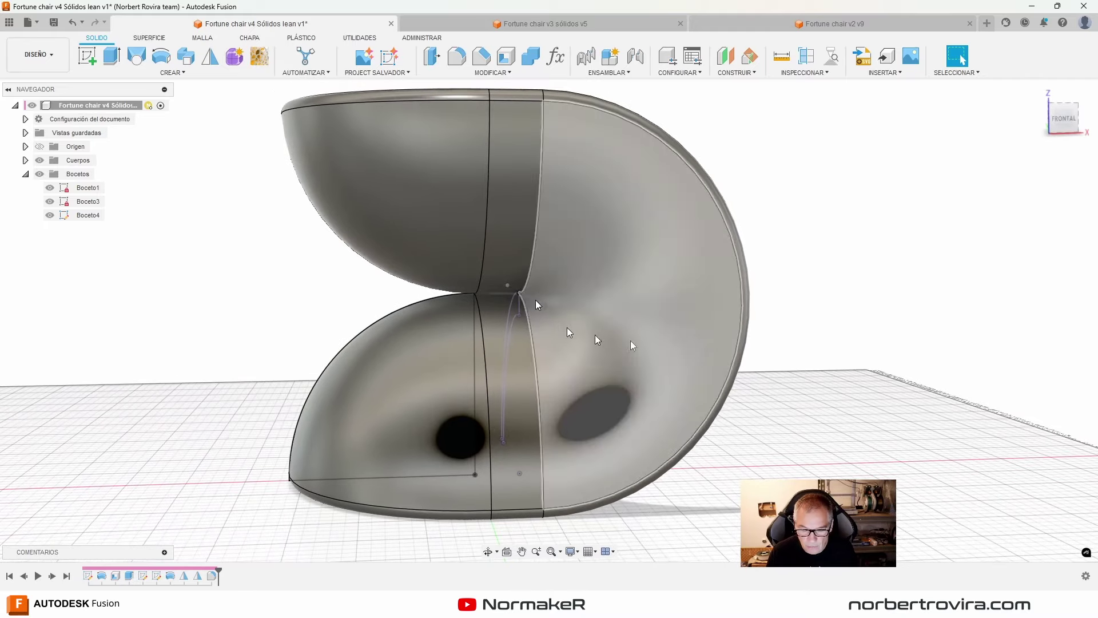
mouse_move(567, 327)
shift+middle_down()
mouse_move(454, 311)
mouse_move(502, 289)
mouse_move(589, 323)
shift+middle_up()
Step: Snap the chair to the FRONTAL ViewCube view and bring the product photo beside it
key(alt+Tab)
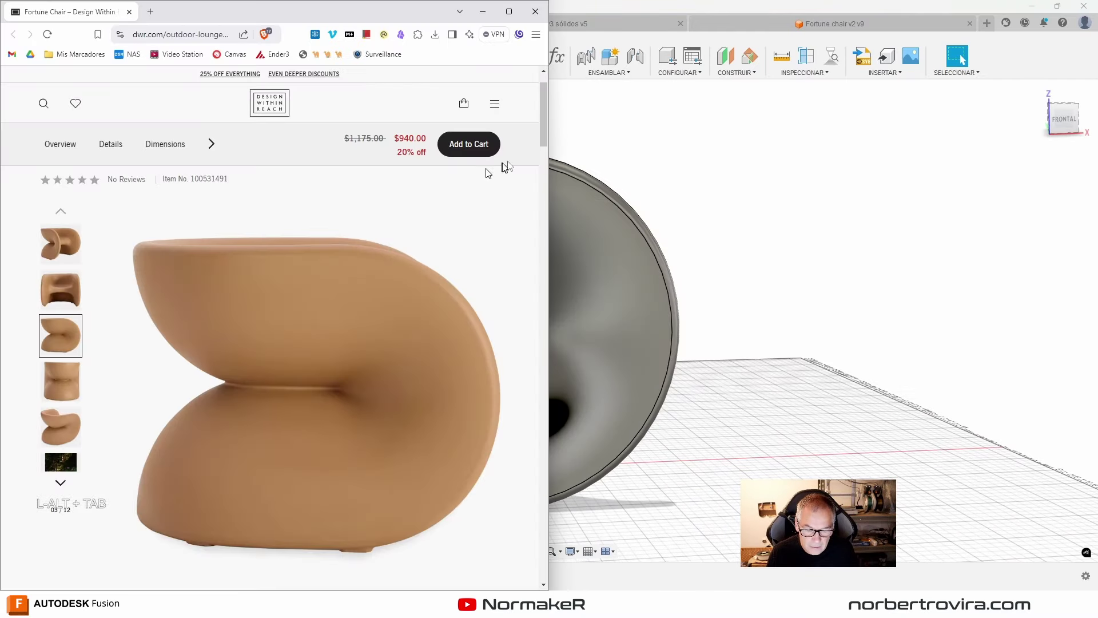
middle_drag(730, 284, 975, 259)
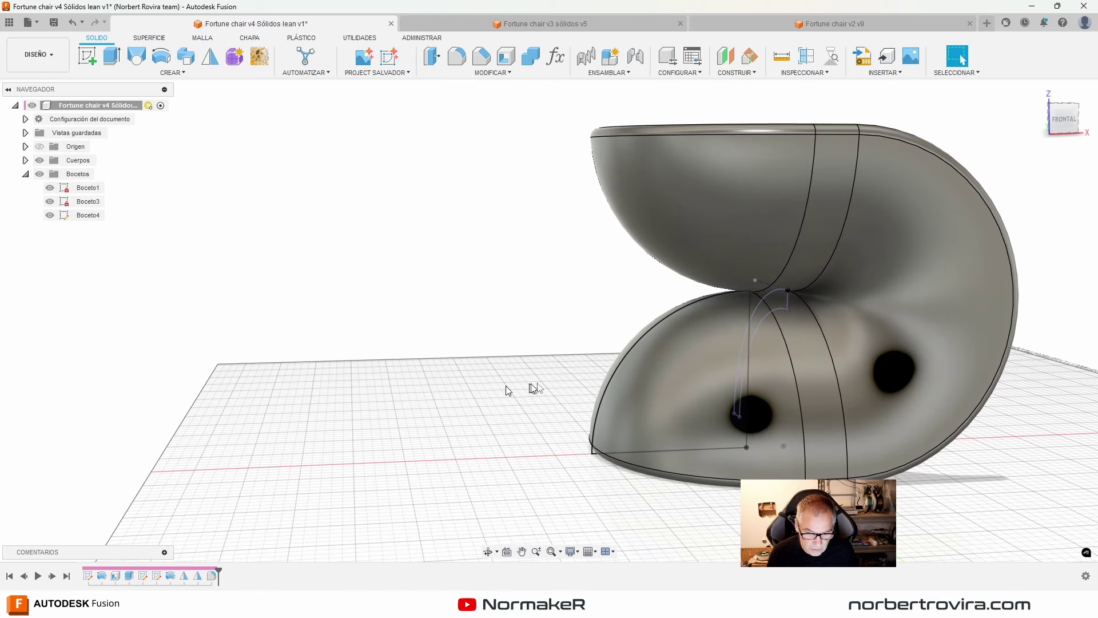
shift+middle_drag(507, 390, 946, 159)
click(1062, 117)
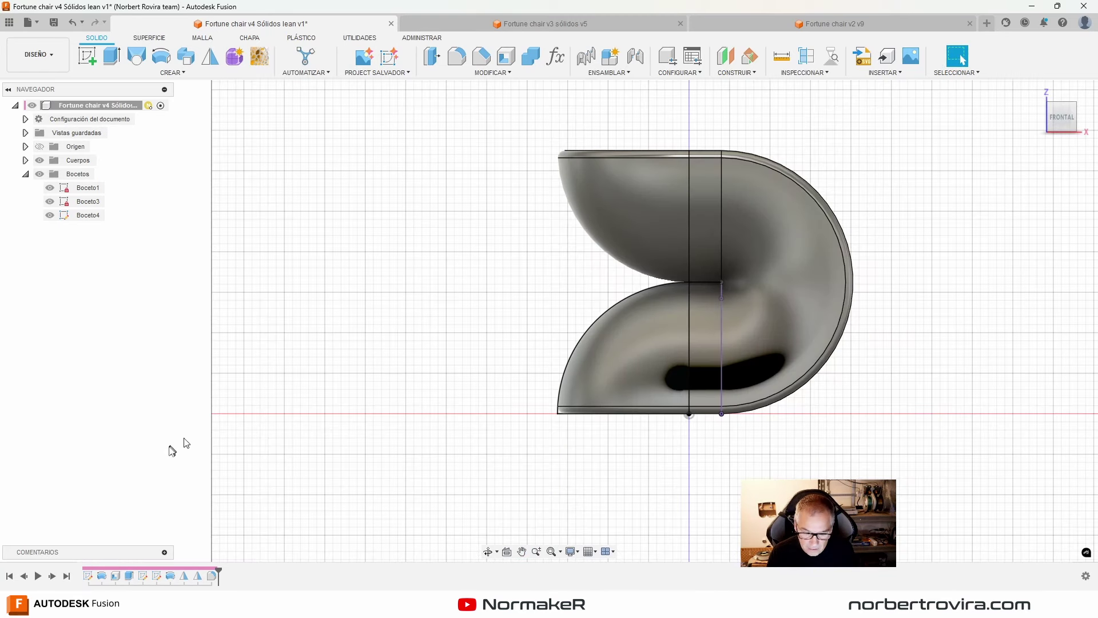
key(alt+Tab)
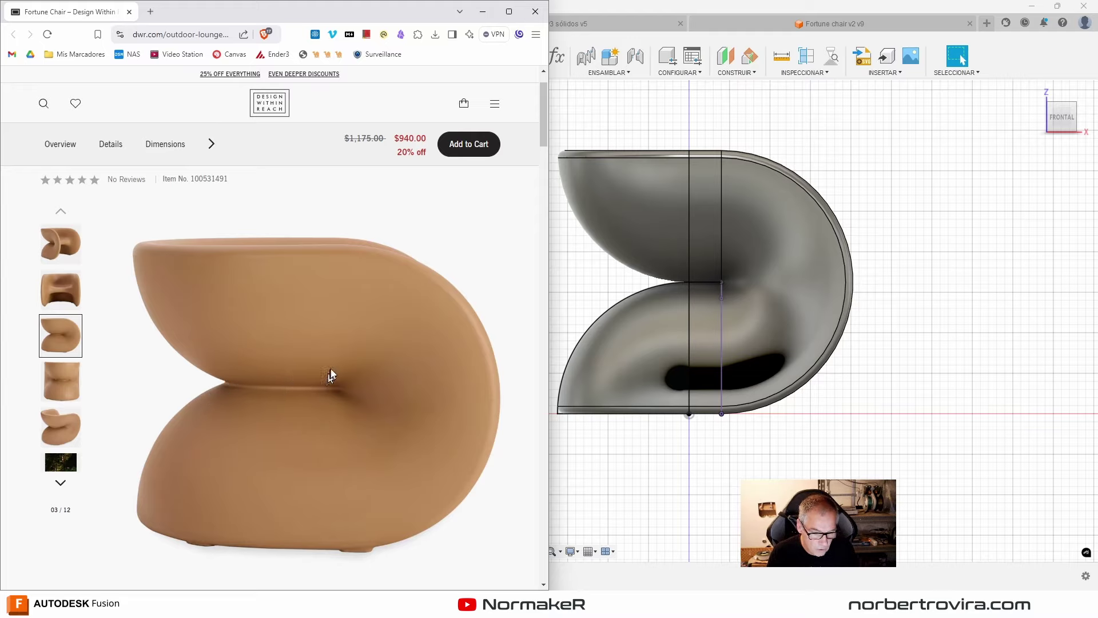
Step: Set the chair to the DERECHA side view and show the second product photo of the chair's front
click(990, 297)
mouse_move(959, 304)
shift+middle_down()
mouse_move(928, 302)
mouse_move(1005, 155)
shift+middle_up()
click(1062, 117)
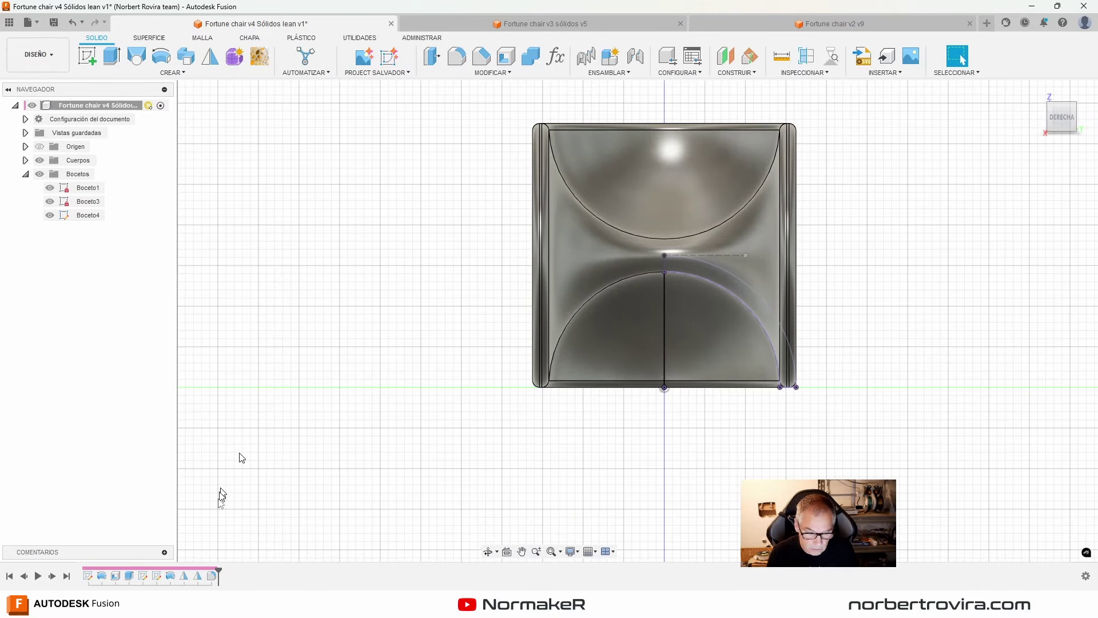
key(alt+Tab)
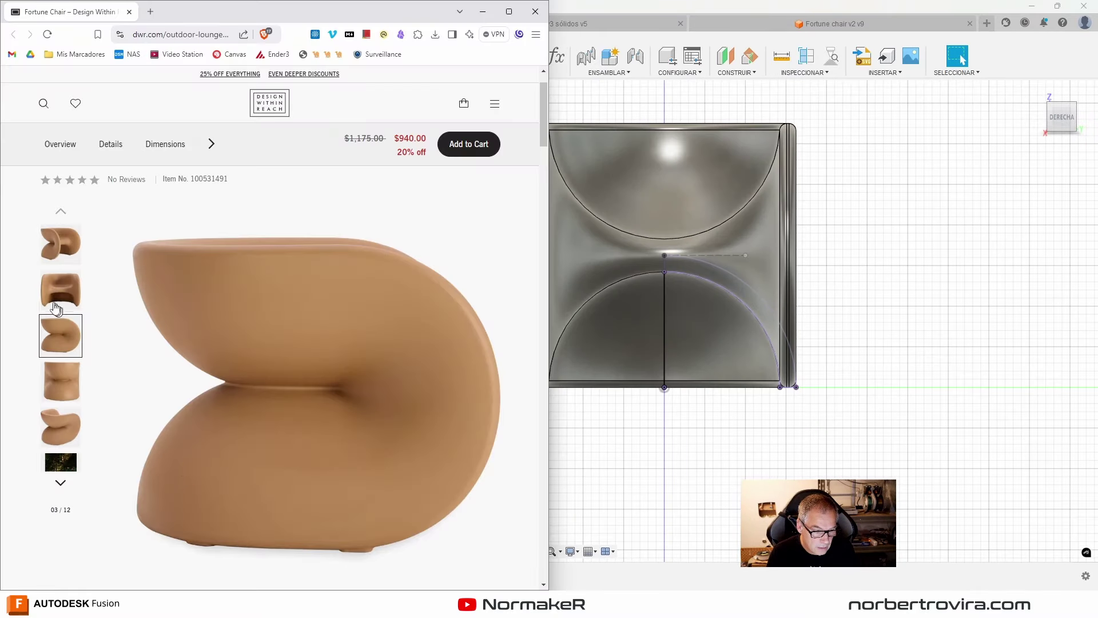
click(48, 300)
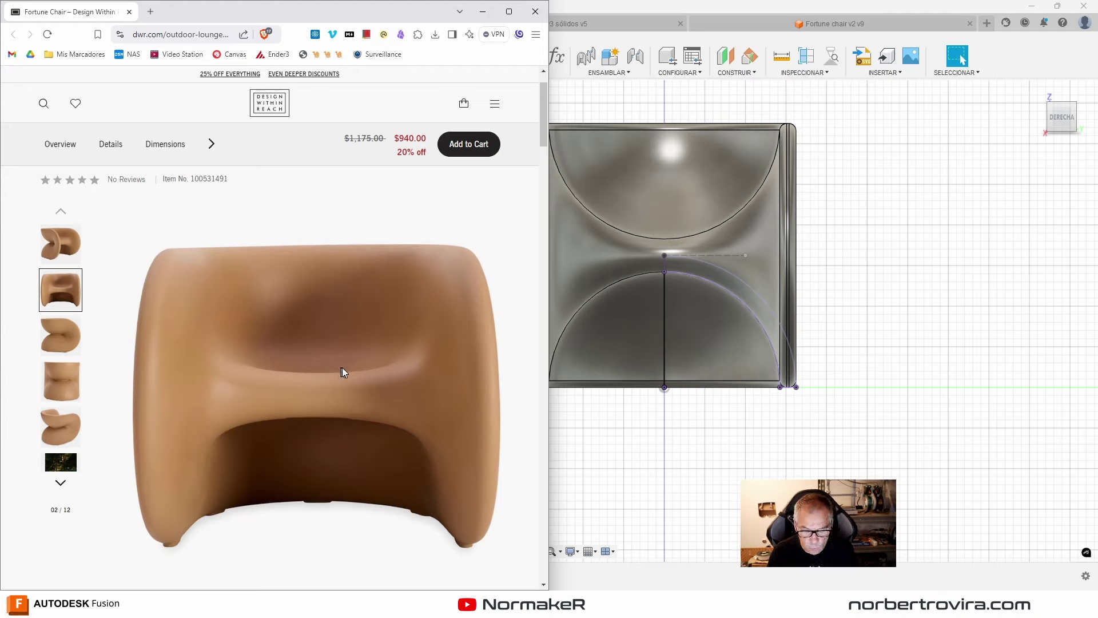
Step: Compare the photo against the model, then return Fusion to its Home 3D view
click(681, 273)
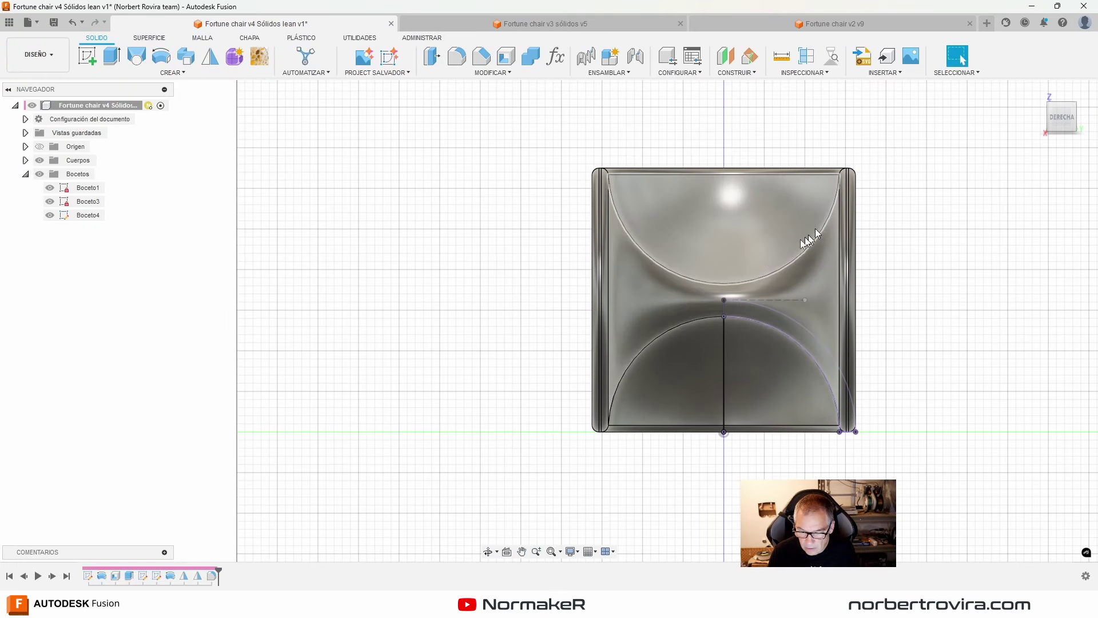
key(alt+Tab)
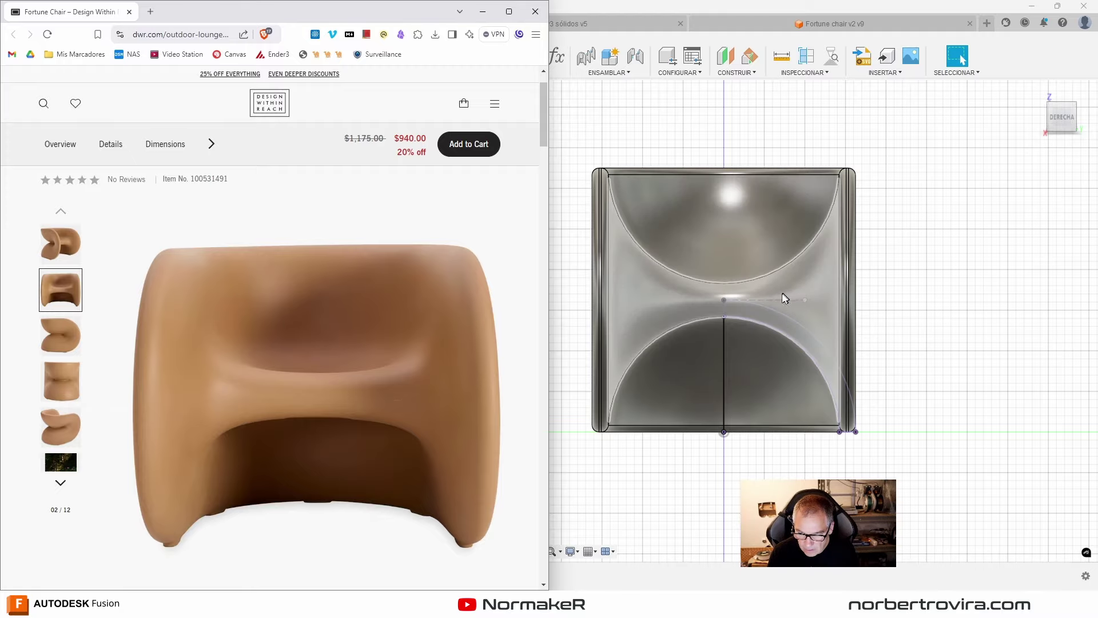
click(938, 299)
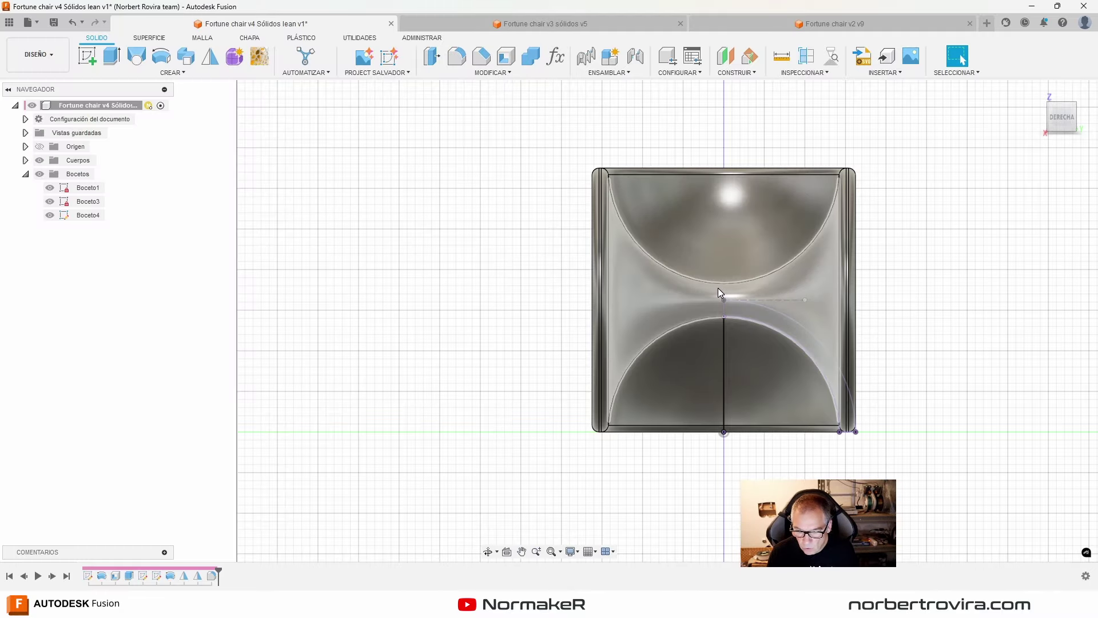
key(F6)
key(F6)
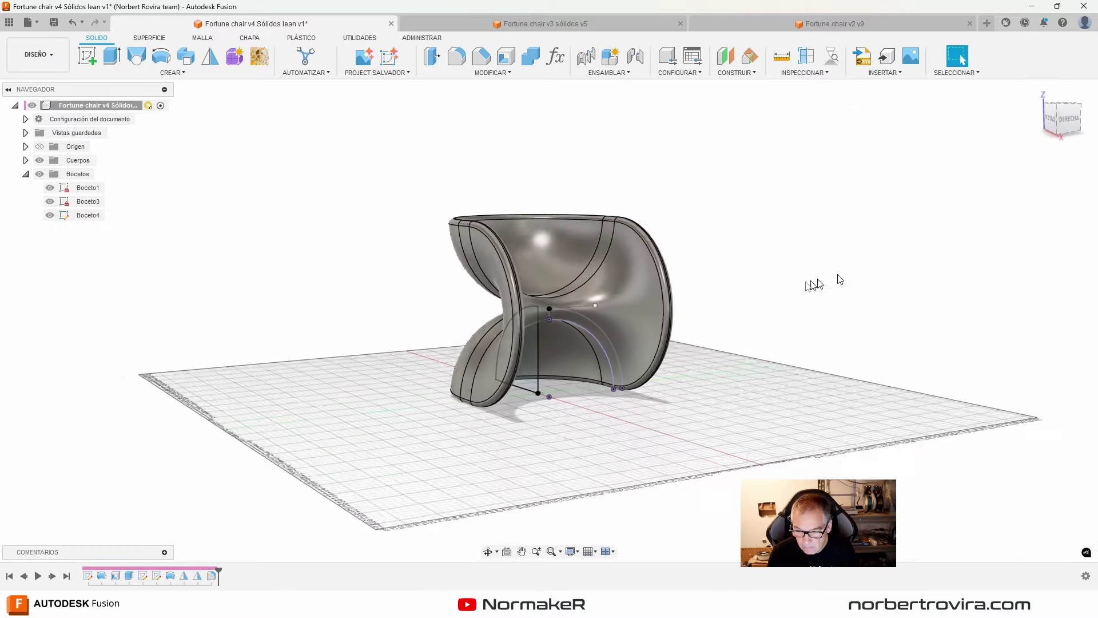
Step: Drag the timeline marker back to just after the first sketch, Boceto1
mouse_move(833, 277)
shift+middle_down()
mouse_move(561, 331)
mouse_move(961, 289)
mouse_move(942, 291)
shift+middle_up()
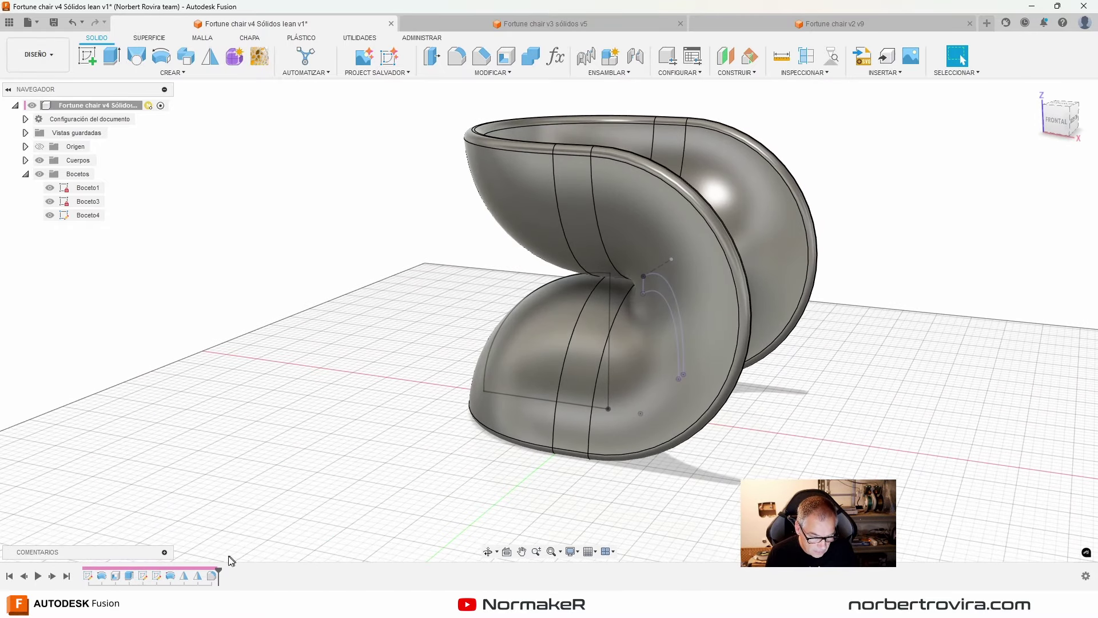
drag(91, 566, 92, 569)
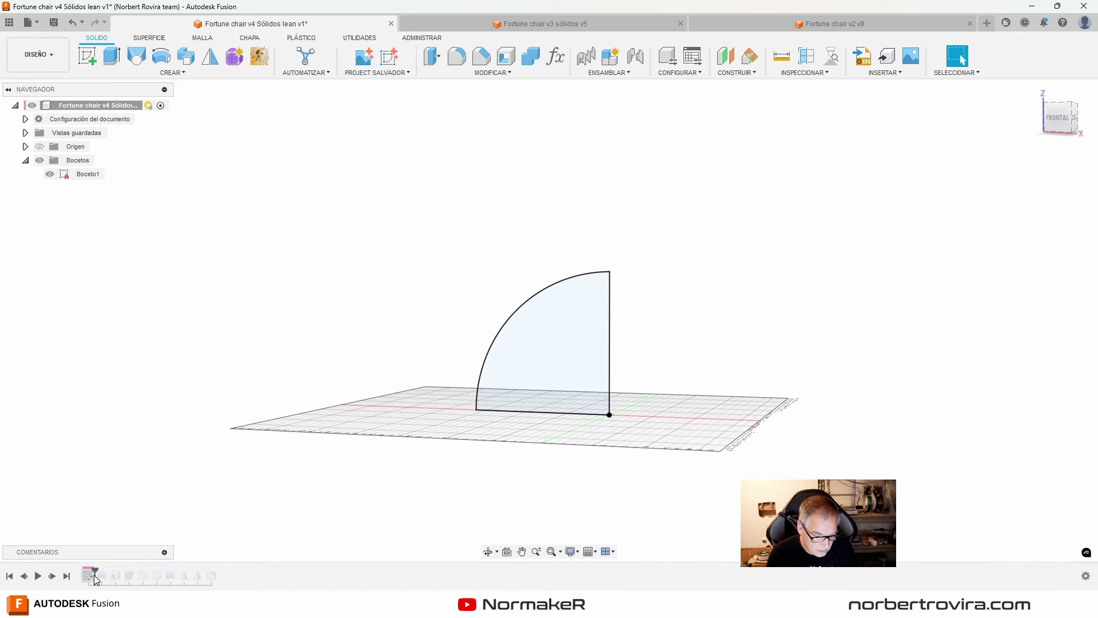
Step: Review the Boceto1 quarter-circle profile dimensions, then replay the revolve to rebuild the solid body
double_click(90, 576)
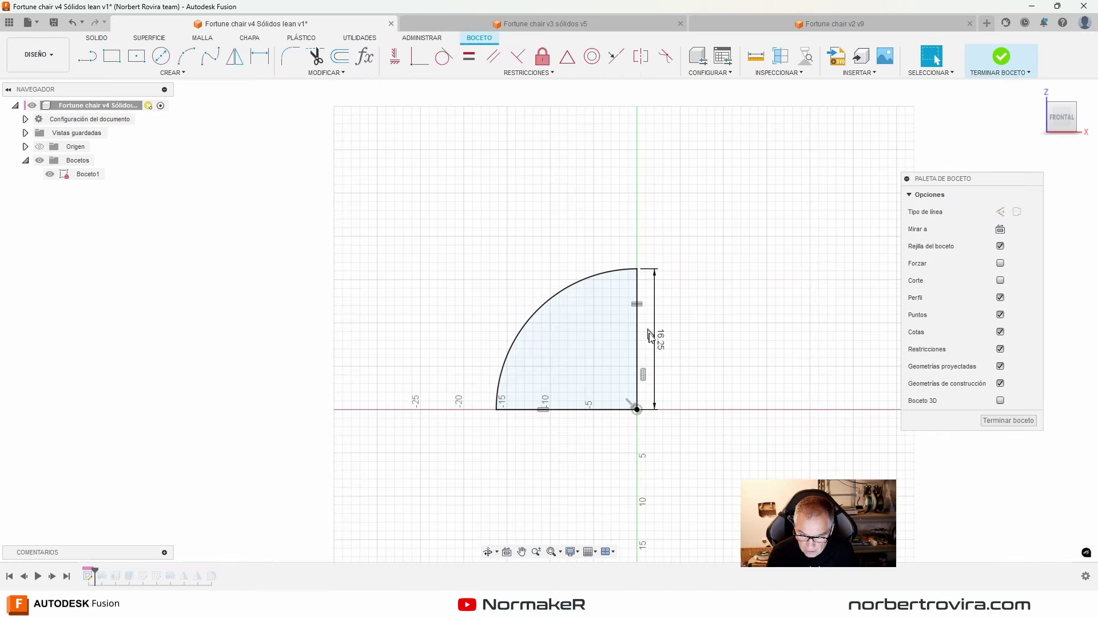
click(1015, 422)
shift+middle_drag(602, 324, 525, 347)
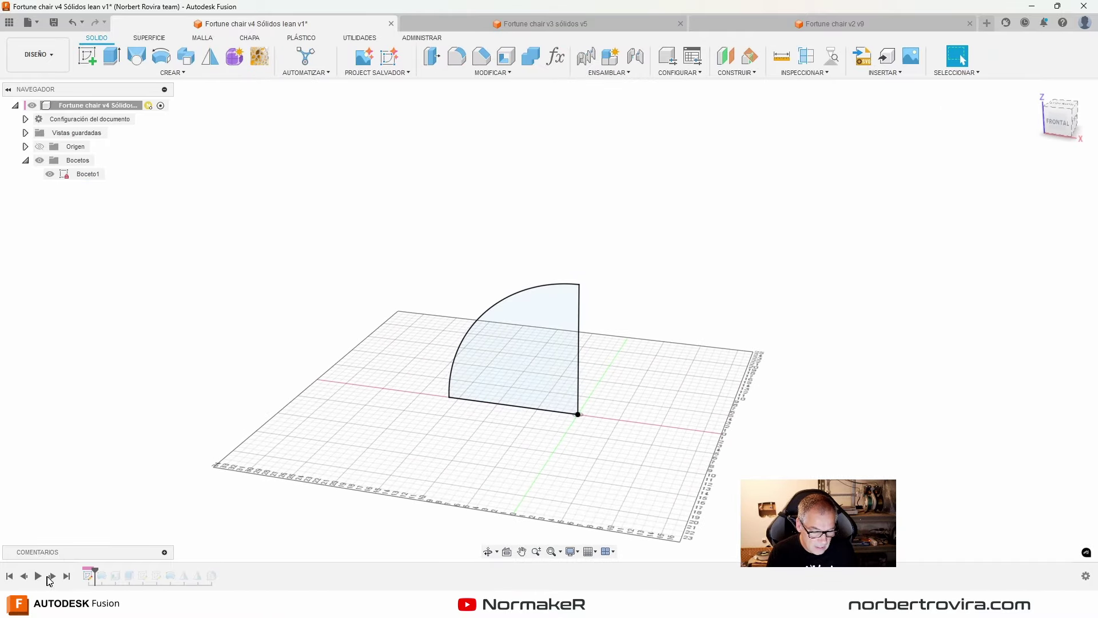
shift+middle_drag(49, 581, 454, 417)
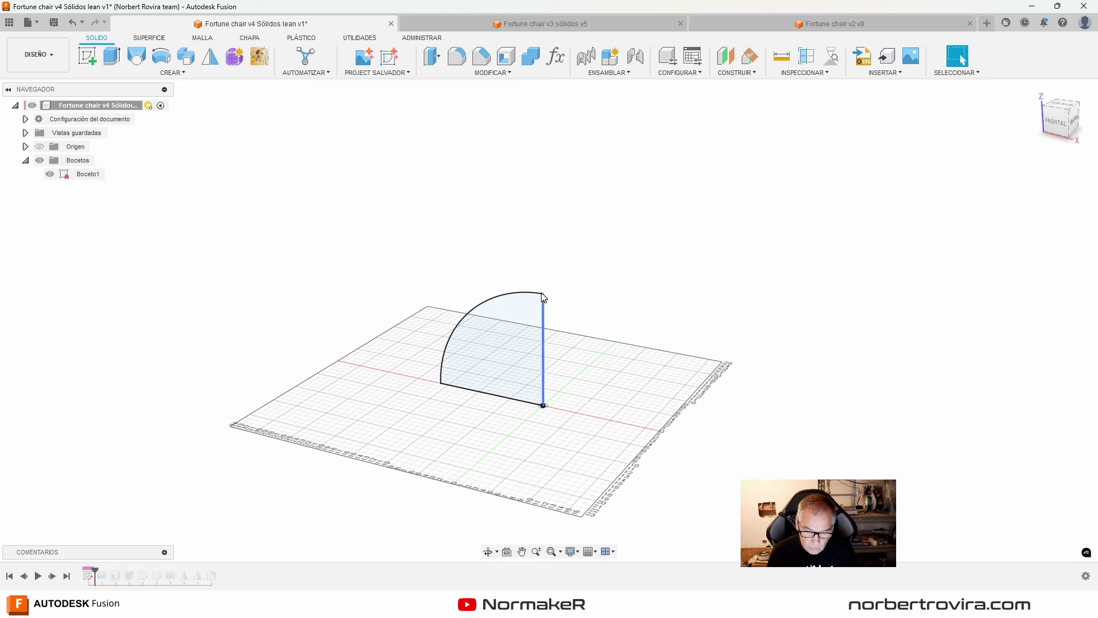
click(53, 578)
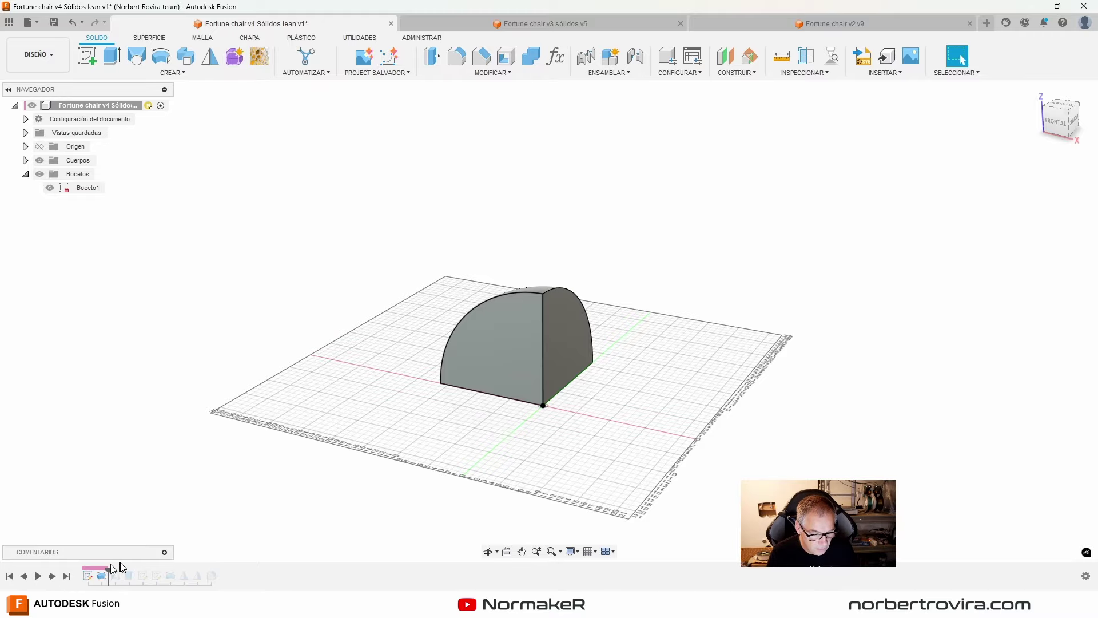
Step: Replay the step that hollows the body into a shell, then check the chair's side-view product photo
shift+middle_drag(499, 376, 500, 356)
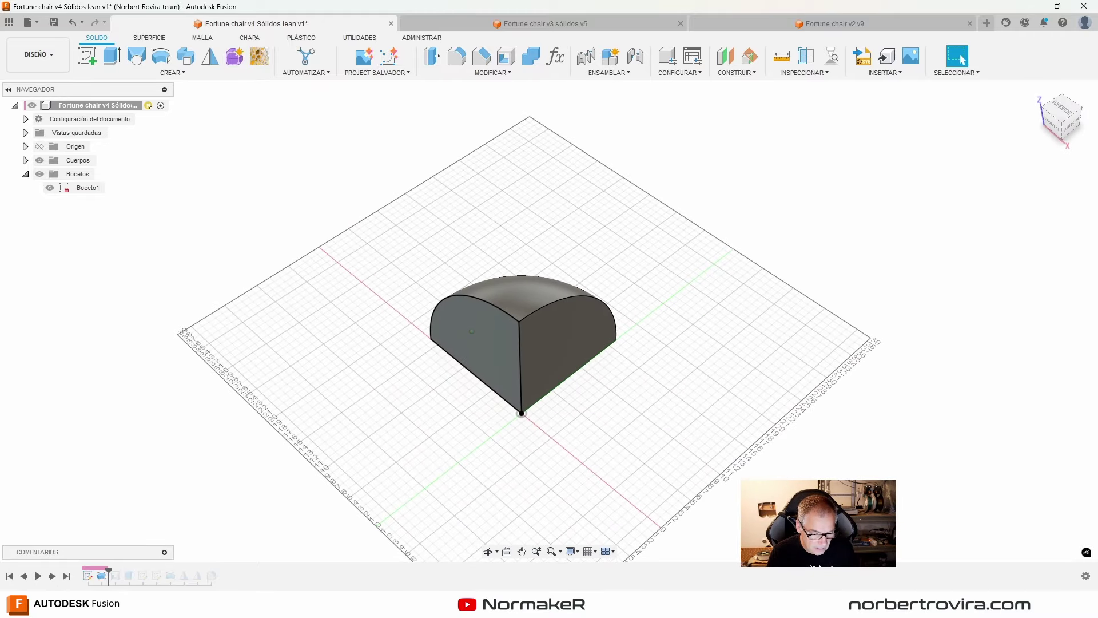
click(53, 576)
shift+middle_drag(434, 469, 438, 340)
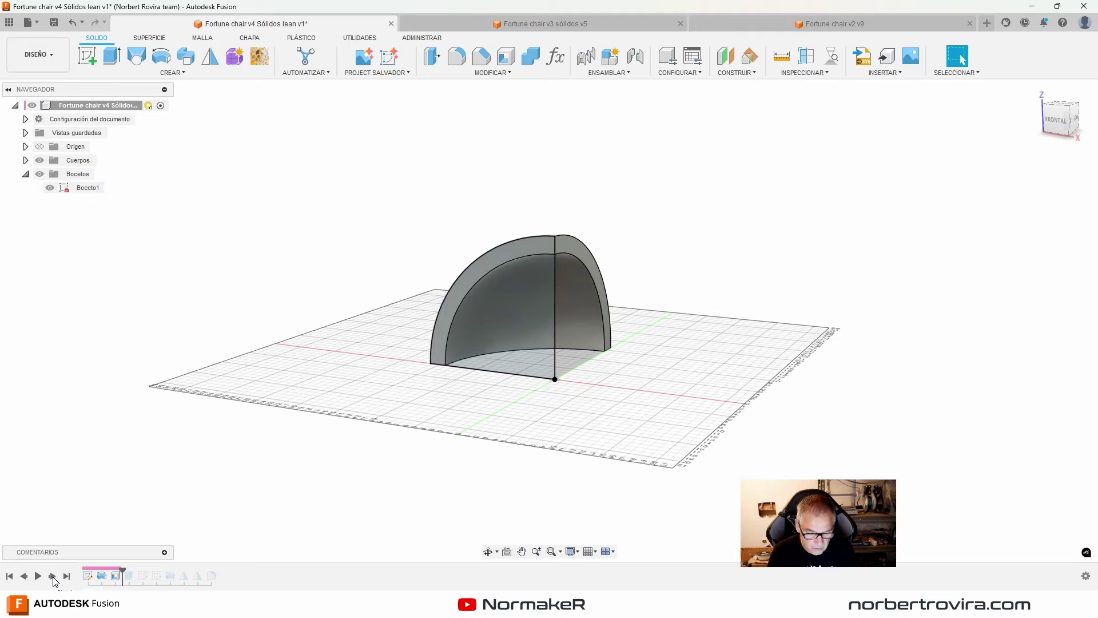
shift+middle_drag(429, 373, 599, 275)
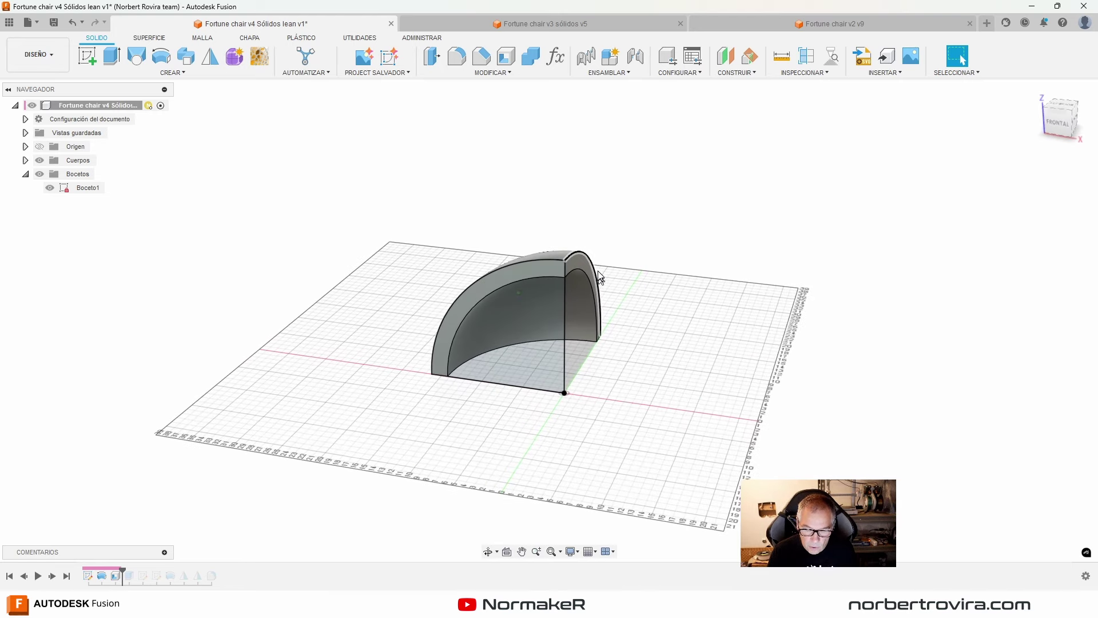
click(309, 589)
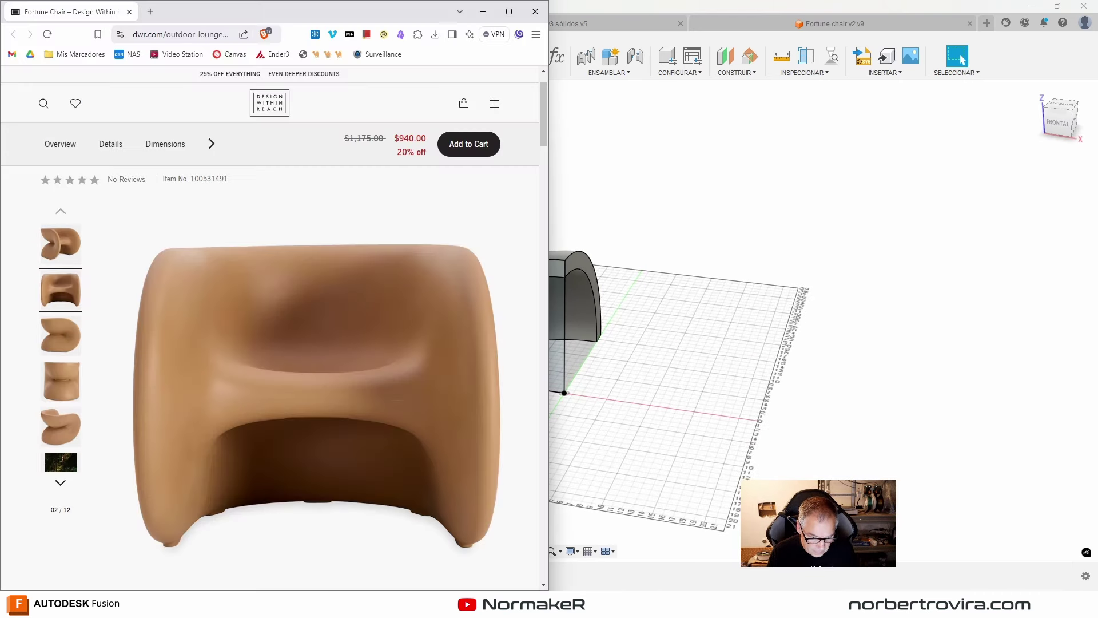
click(75, 340)
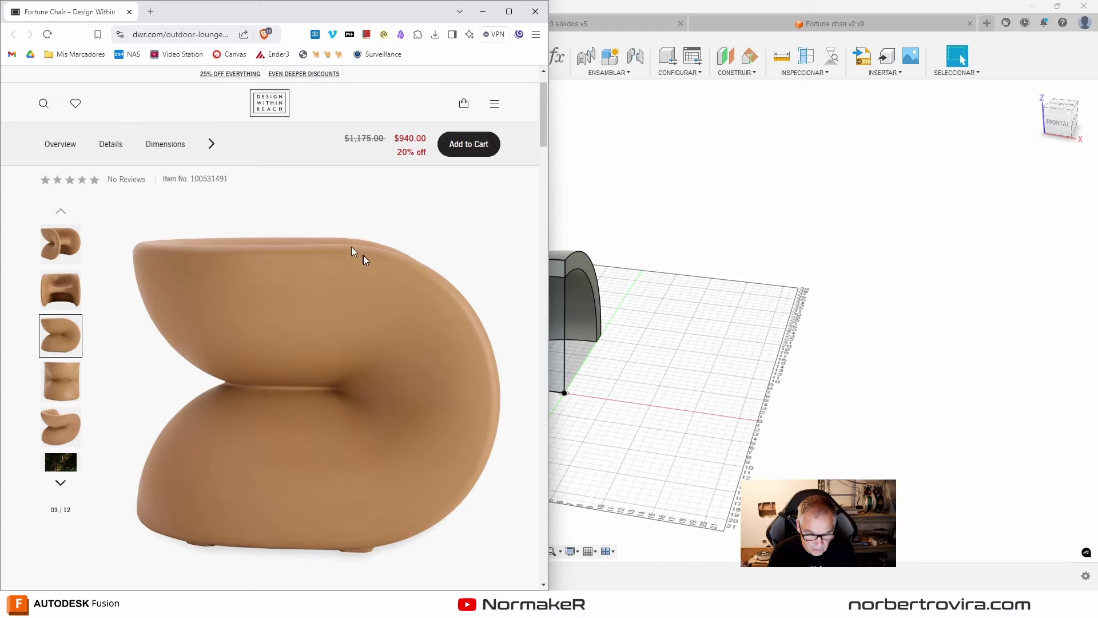
key(alt+Tab)
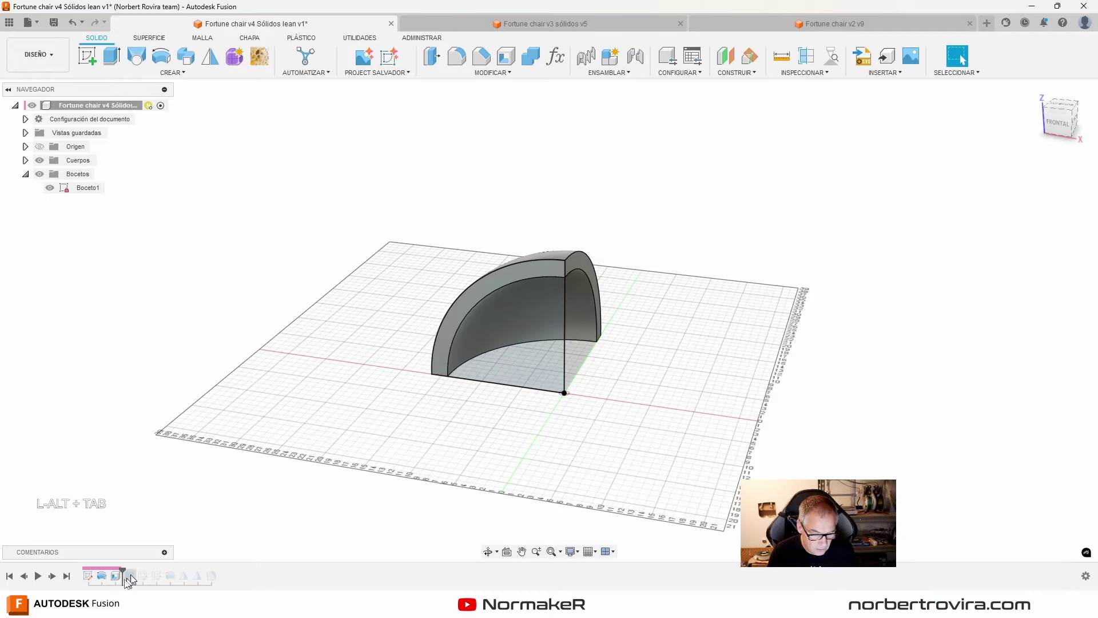
Step: Step the history forward to restore the top extrusion and sketch Boceto3
click(53, 576)
mouse_move(515, 400)
shift+middle_down()
mouse_move(577, 273)
mouse_move(359, 433)
shift+middle_up()
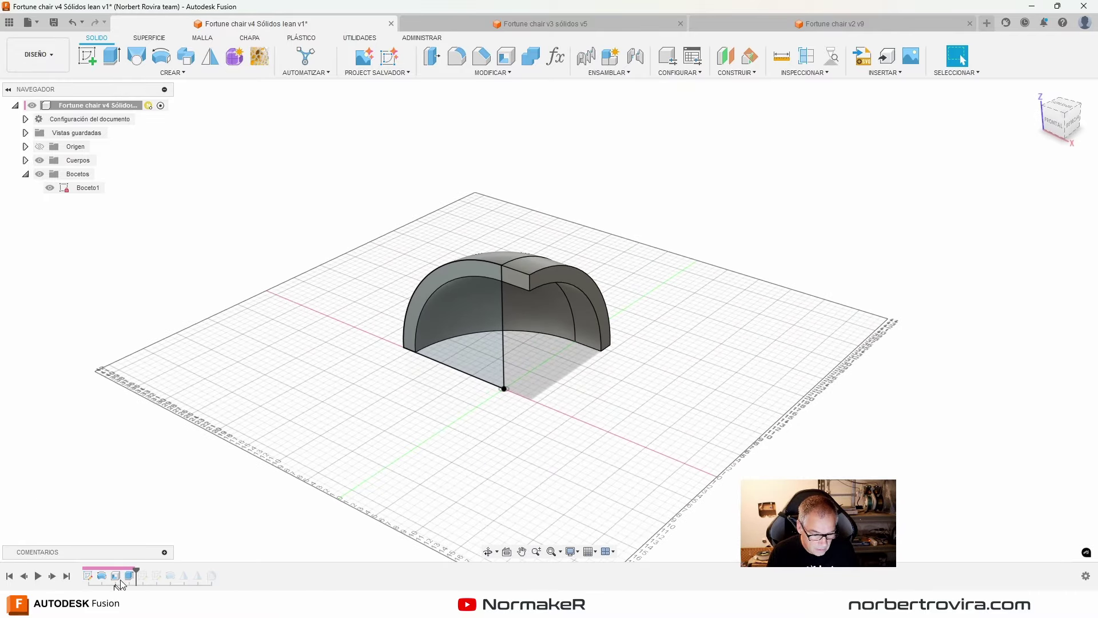
shift+middle_drag(699, 319, 523, 268)
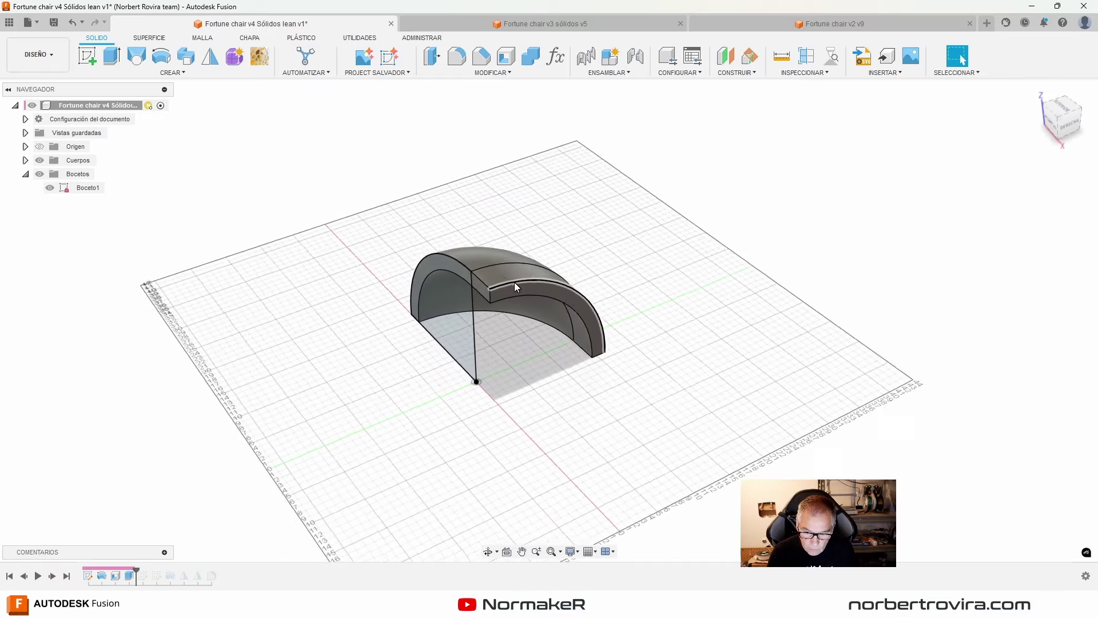
mouse_move(581, 135)
shift+middle_down()
mouse_move(561, 244)
mouse_move(474, 223)
shift+middle_up()
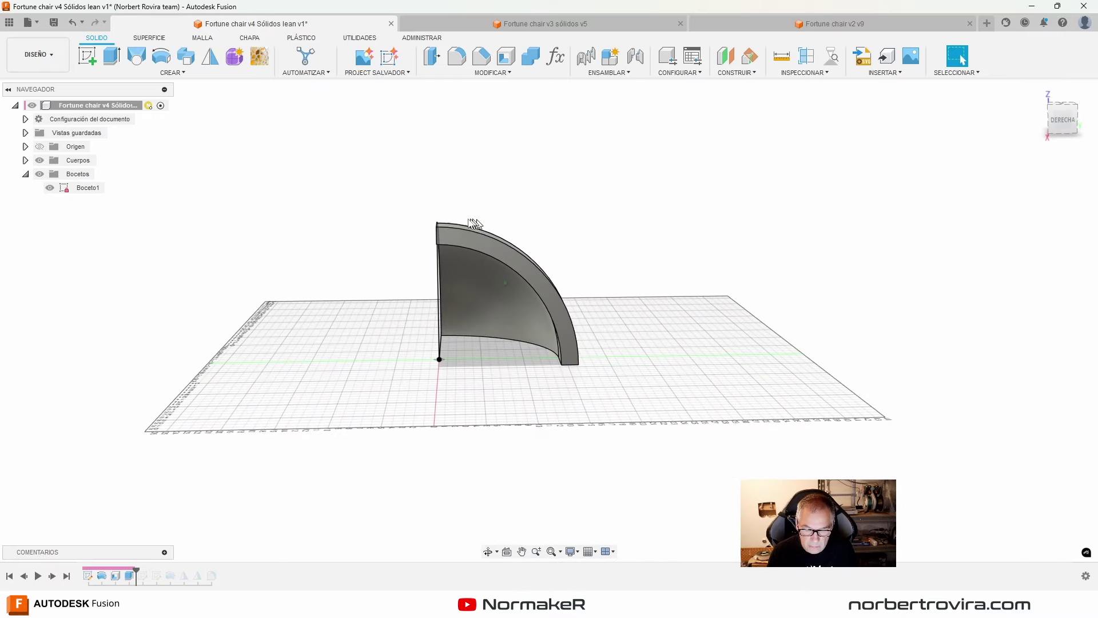
click(51, 578)
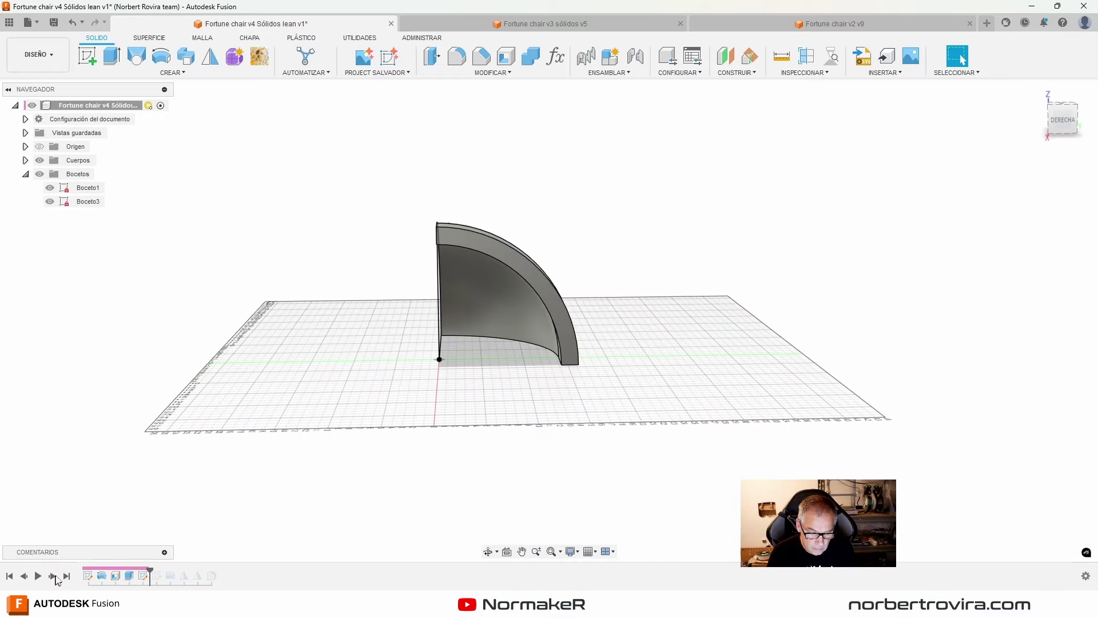
Step: Review the unused Boceto3 sketch and delete it from the timeline with Suprimir
double_click(132, 578)
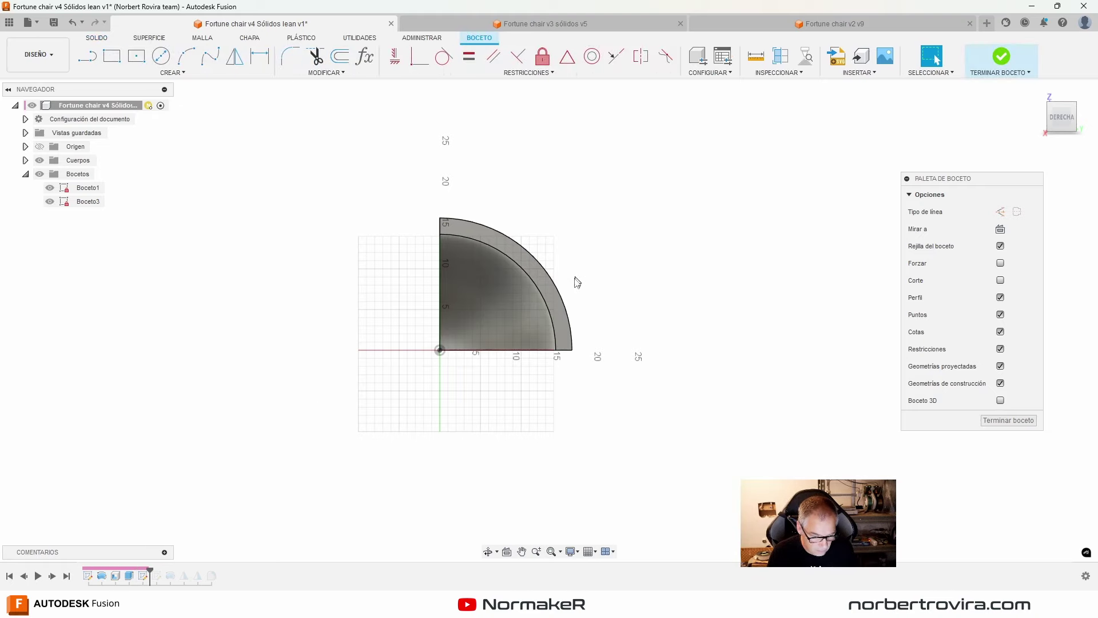
click(1007, 420)
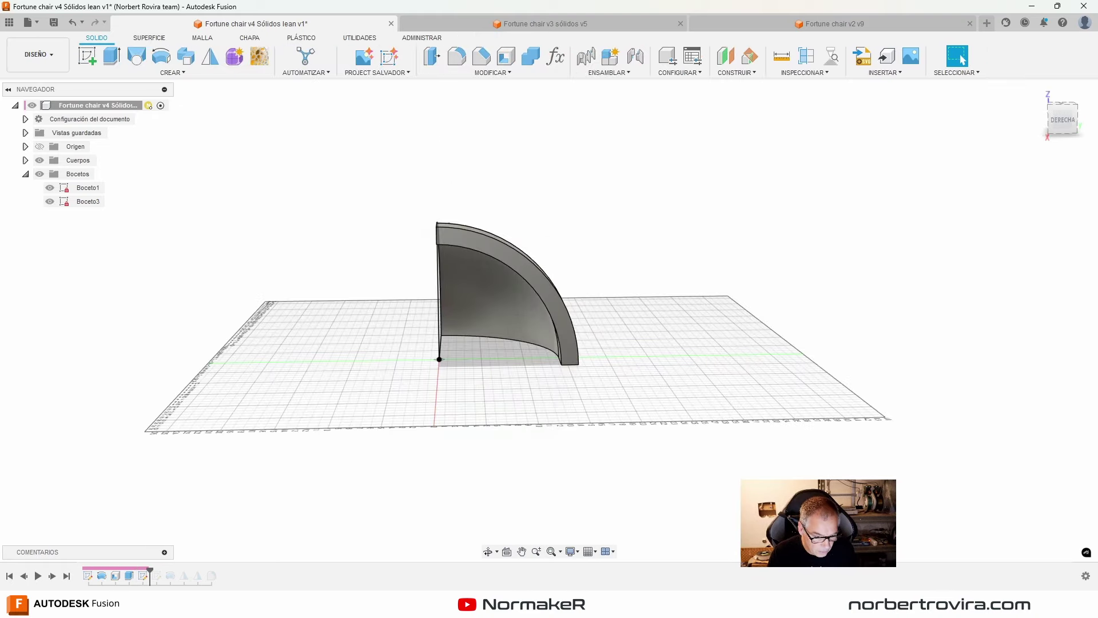
right_click(143, 577)
click(201, 490)
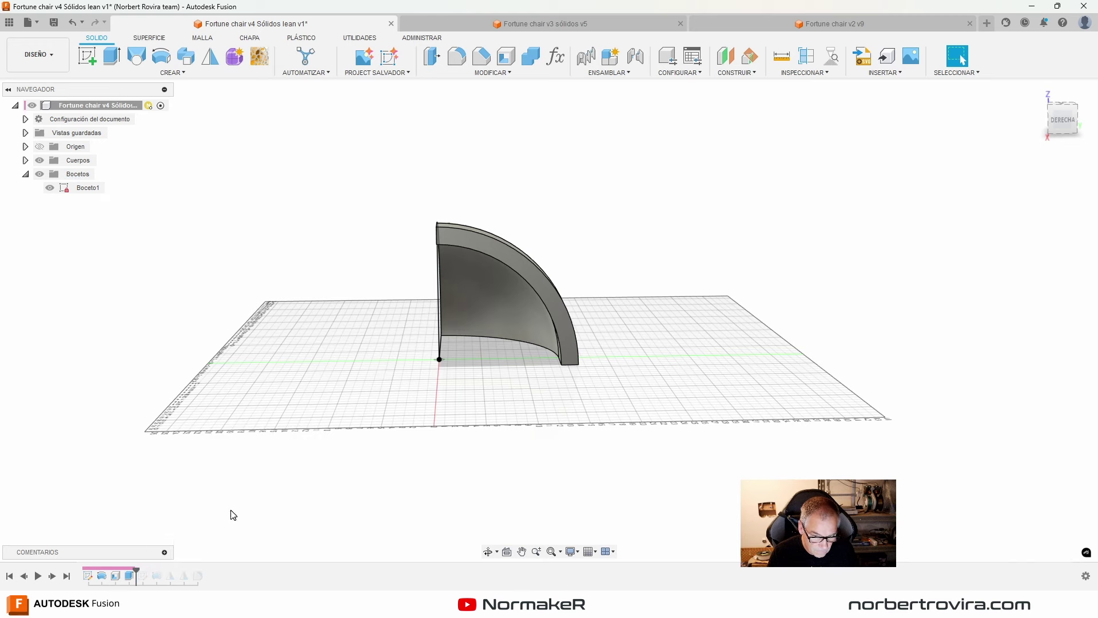
Step: Advance the history to Boceto4 and finish it, showing the full curved shell
click(53, 576)
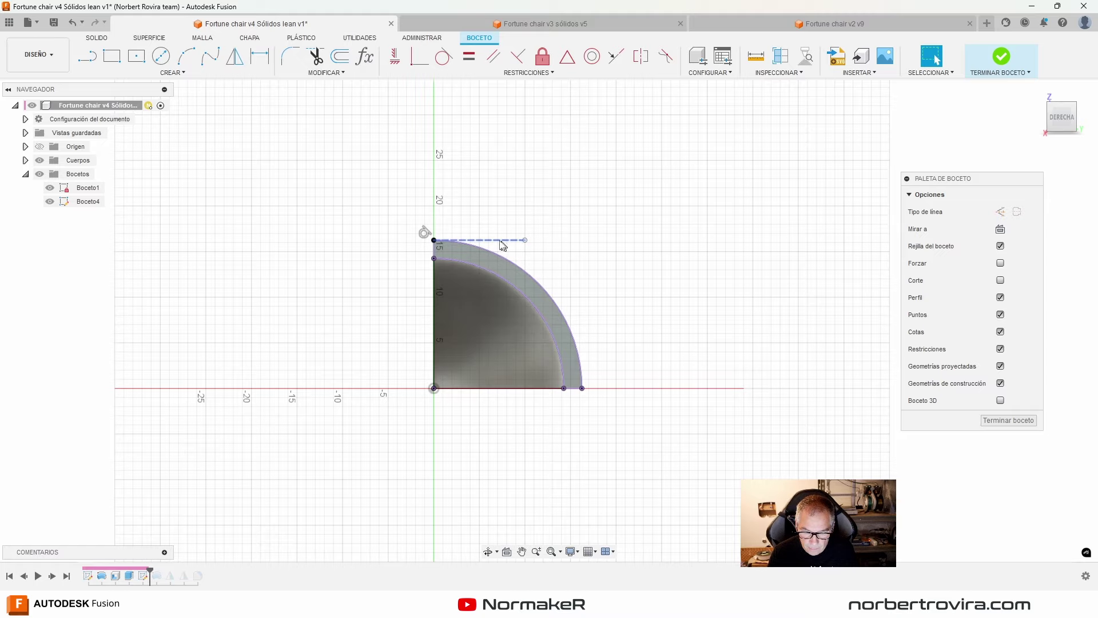
click(1021, 421)
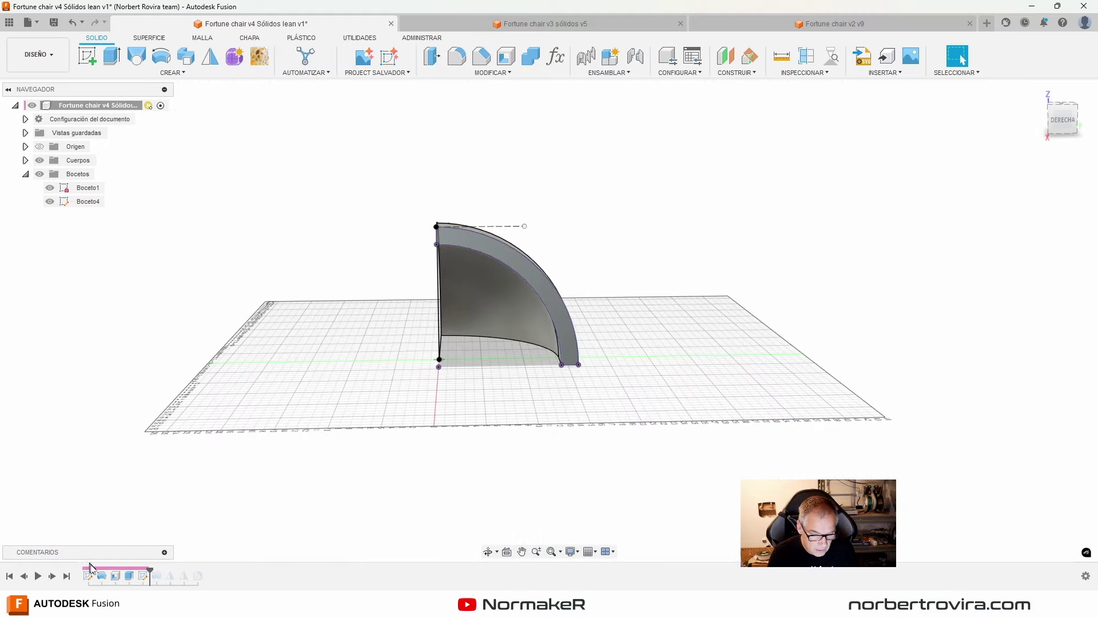
mouse_move(429, 484)
shift+middle_down()
mouse_move(527, 379)
mouse_move(542, 266)
mouse_move(564, 216)
mouse_move(534, 215)
mouse_move(503, 544)
mouse_move(555, 449)
mouse_move(421, 473)
mouse_move(633, 331)
mouse_move(448, 338)
mouse_move(489, 314)
mouse_move(498, 286)
shift+middle_up()
Step: Replay the Mirror feature with Join operation, then step forward to include the Empalme1 fillet
click(51, 579)
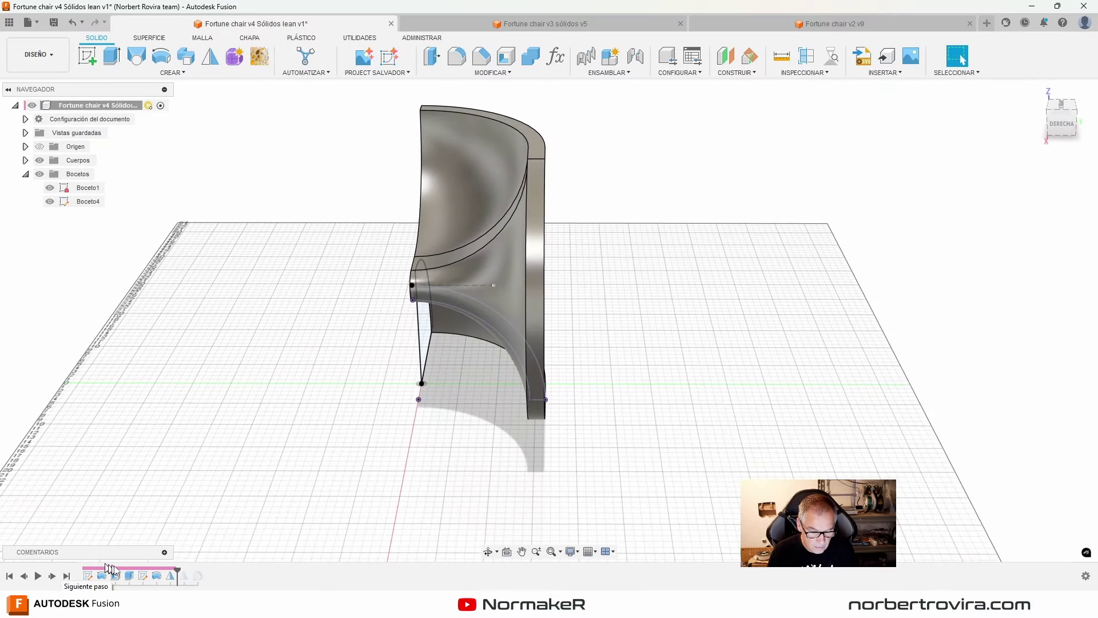
double_click(184, 575)
shift+middle_drag(377, 510, 510, 275)
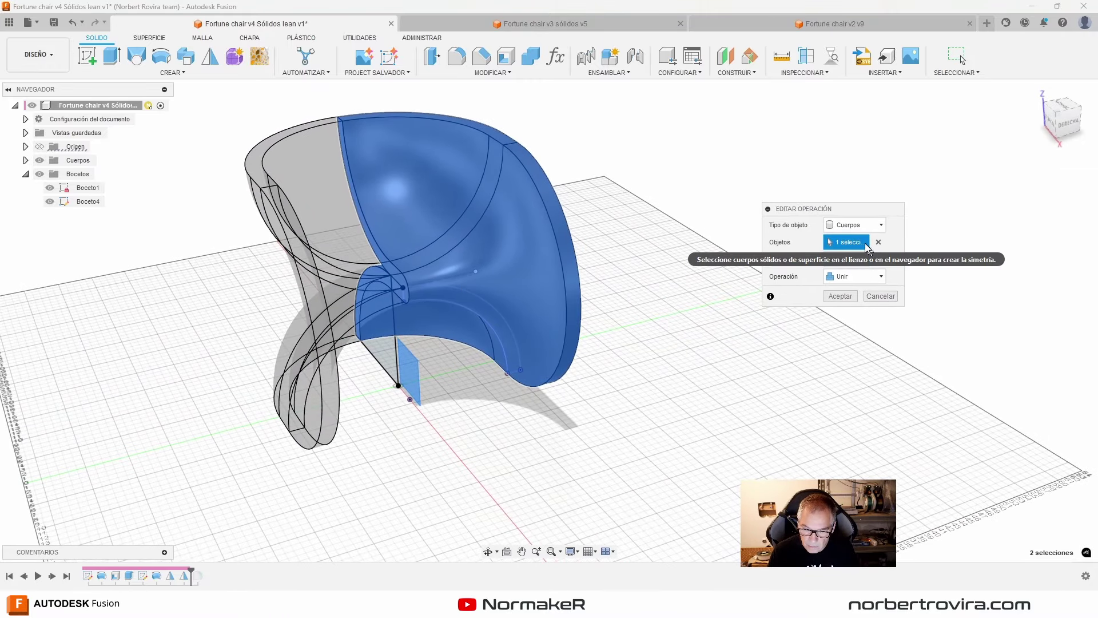
mouse_move(515, 286)
shift+middle_down()
mouse_move(415, 311)
mouse_move(309, 186)
shift+middle_up()
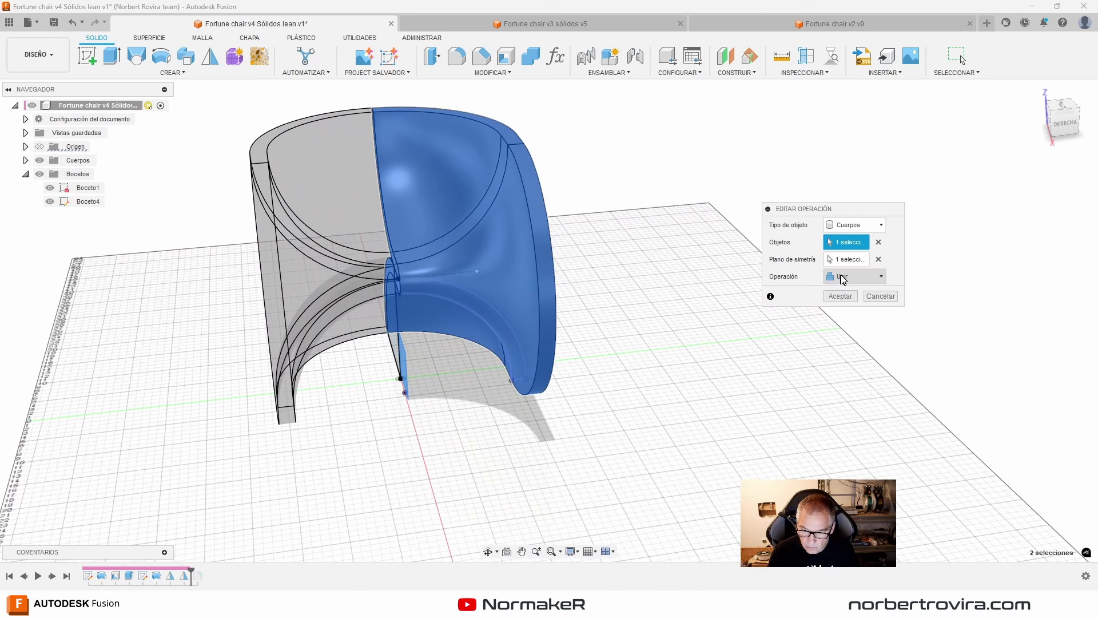
click(839, 296)
scroll(733, 323, down, 1)
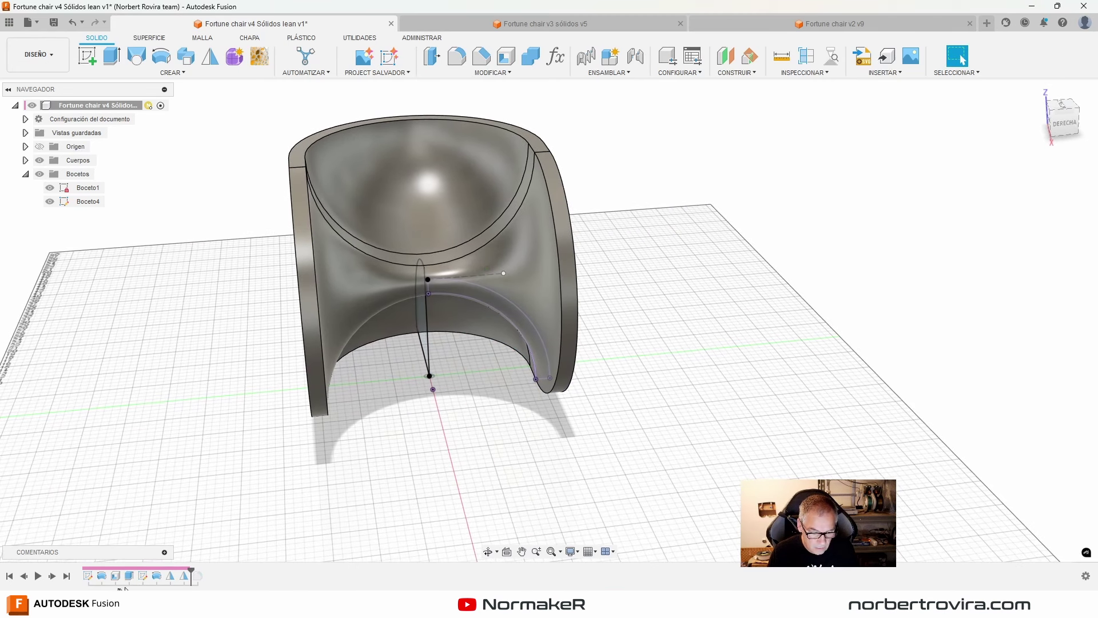
click(52, 576)
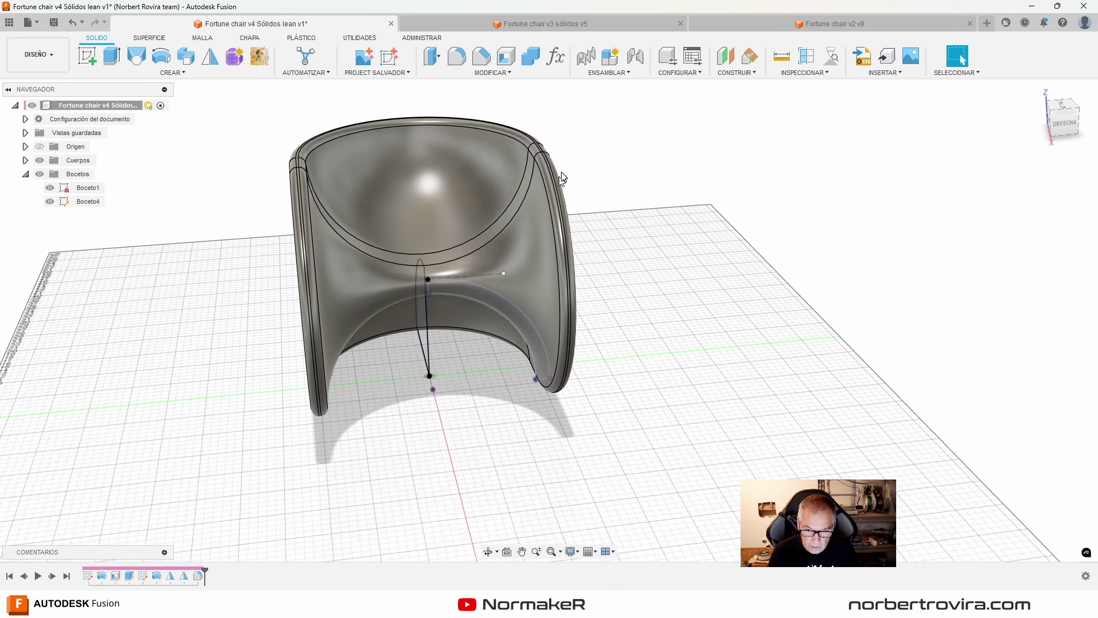
Step: Reapply the Empalme1 fillet with its constant 0.855 in radius on 4 faces
double_click(200, 578)
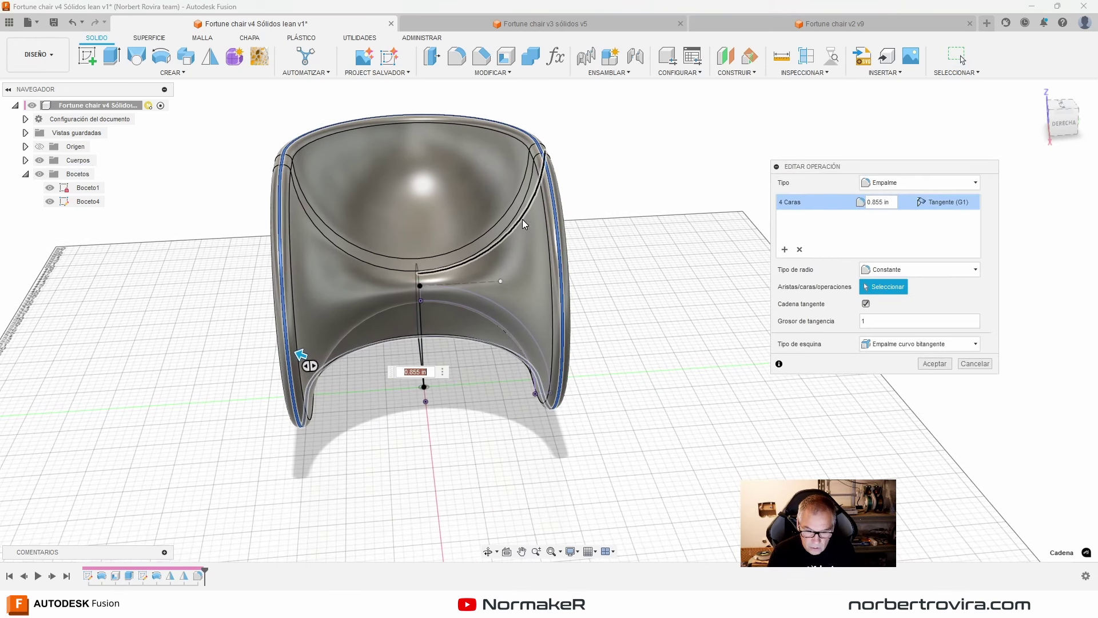
key(ctrl)
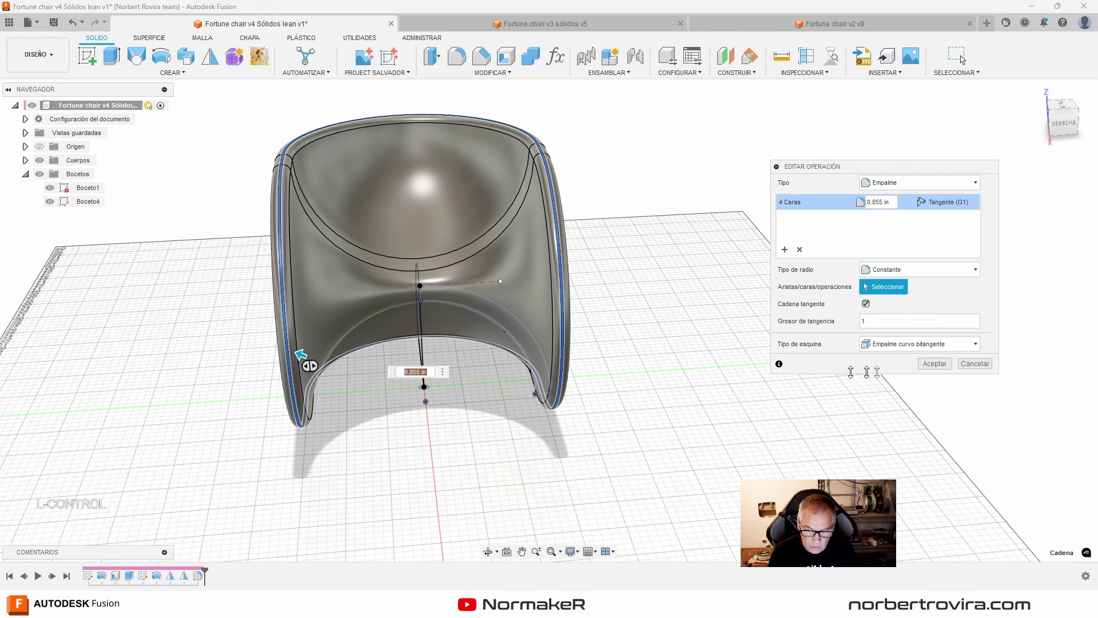
click(935, 364)
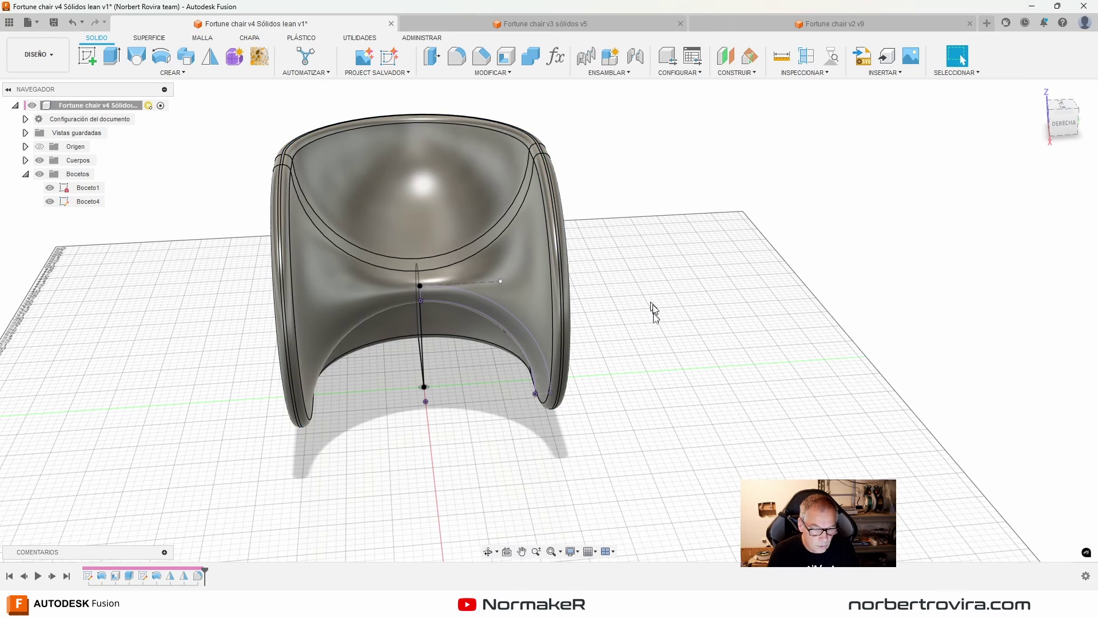
Step: Check the document units in Configuración del documento and keep them as inches
click(25, 120)
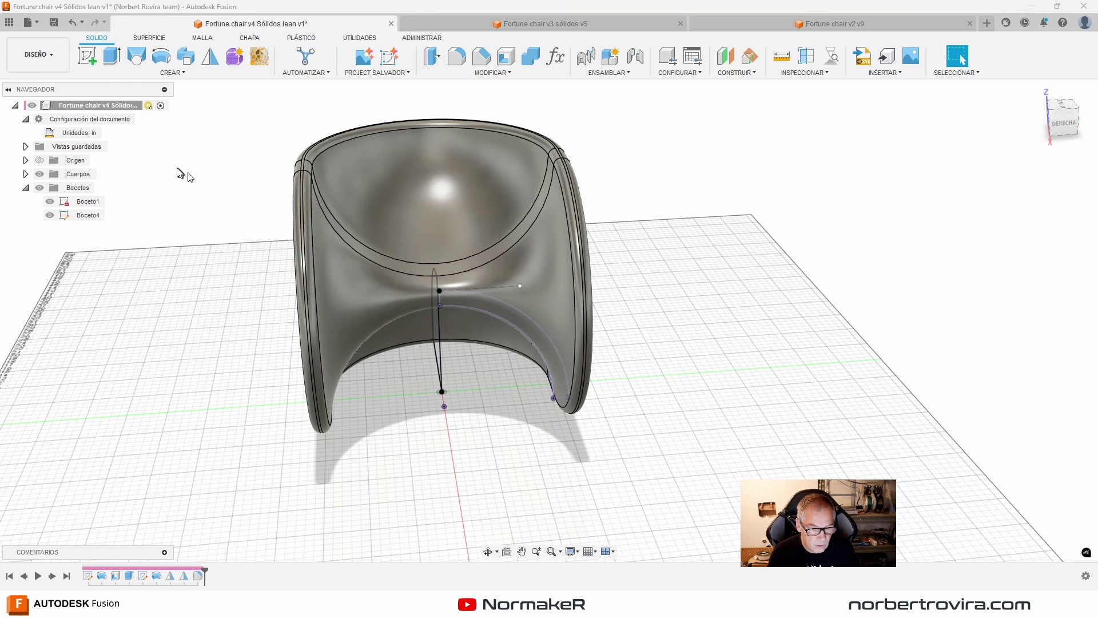
click(109, 133)
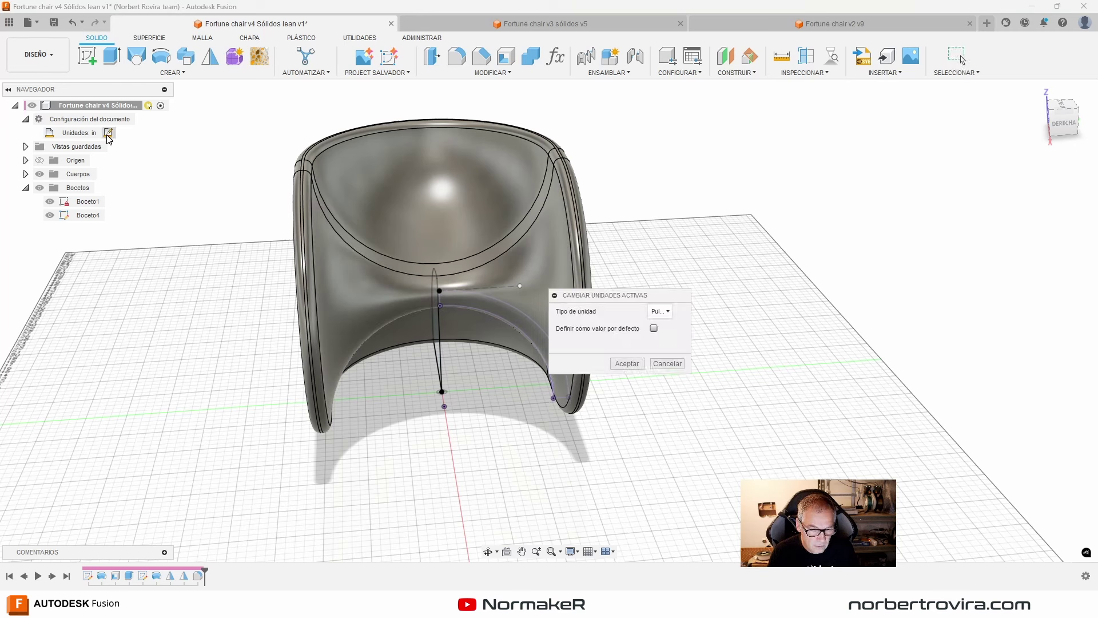
click(669, 311)
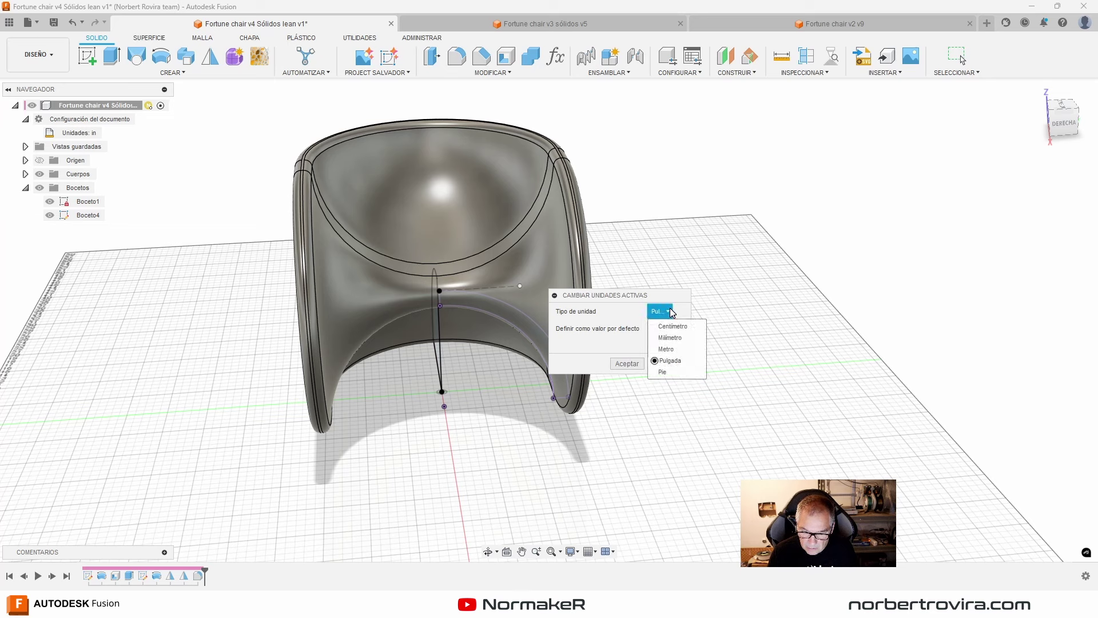
click(670, 312)
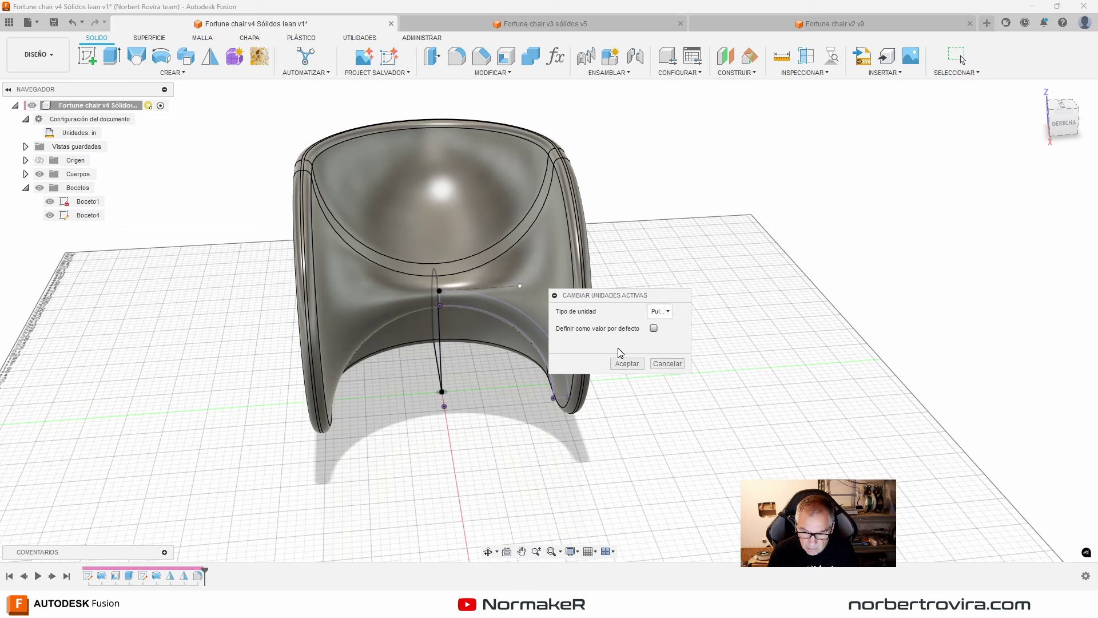
click(667, 364)
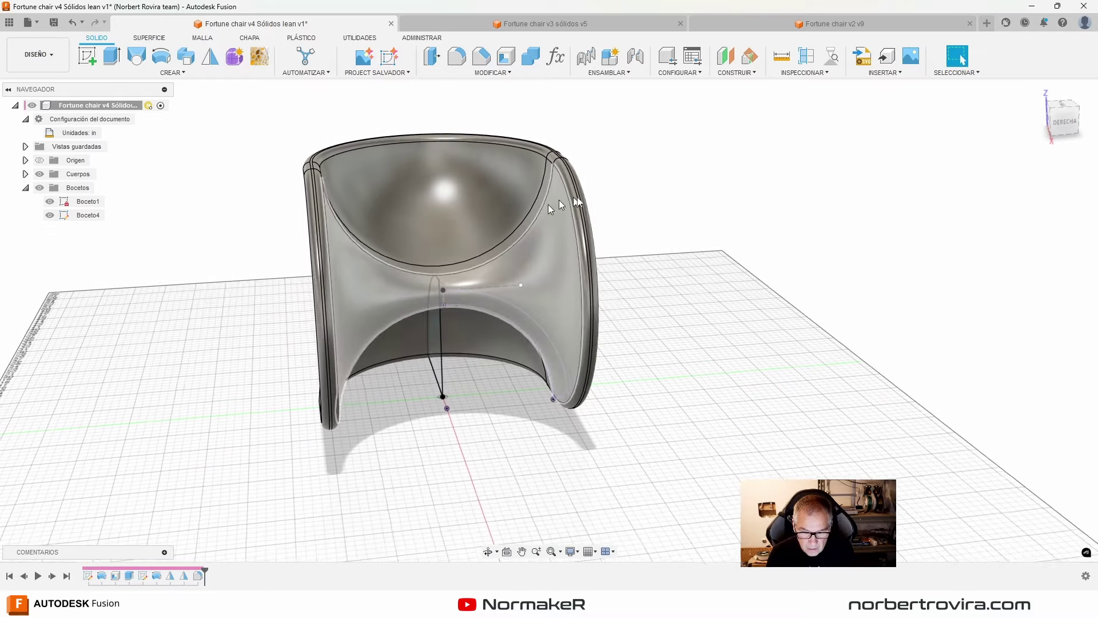
Step: Select the vertical Boceto1 sketch line to confirm it measures 16.25 in
shift+middle_drag(547, 204, 352, 355)
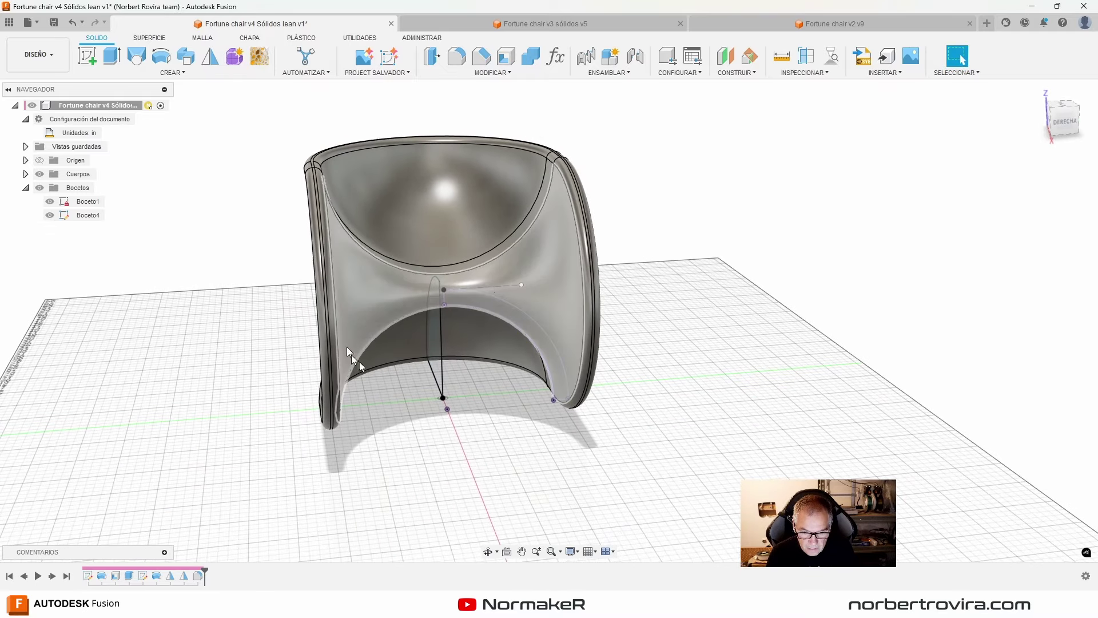
click(441, 351)
mouse_move(441, 351)
shift+middle_down()
mouse_move(432, 352)
mouse_move(444, 368)
shift+middle_up()
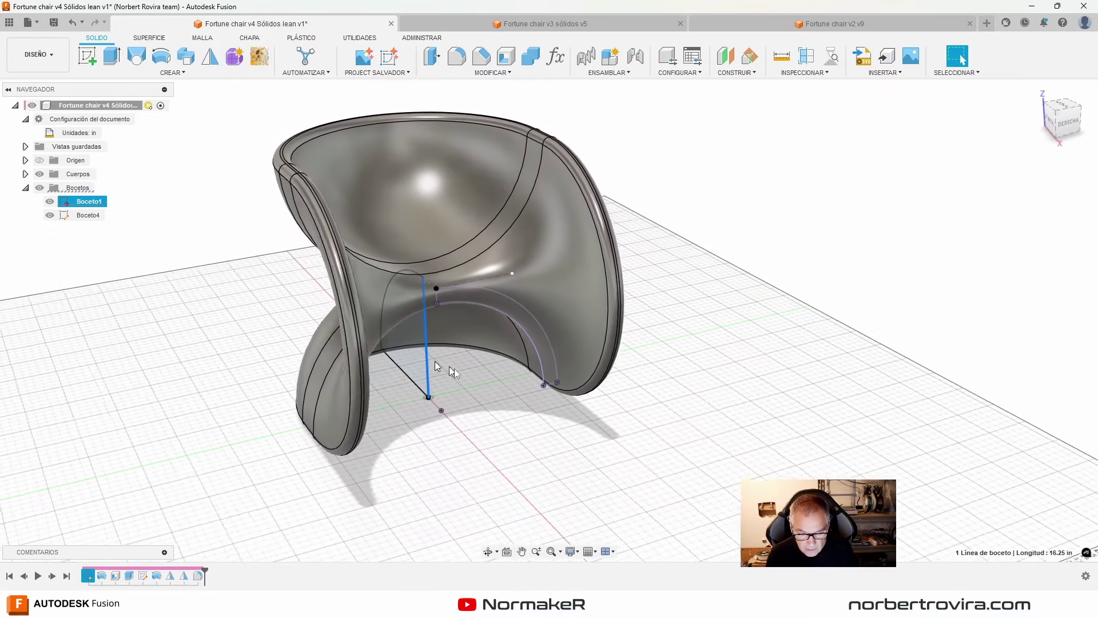
Step: Switch to the Fortune Chair product page and scroll down to its Details
click(729, 345)
shift+middle_drag(730, 345, 703, 355)
key(alt+Tab)
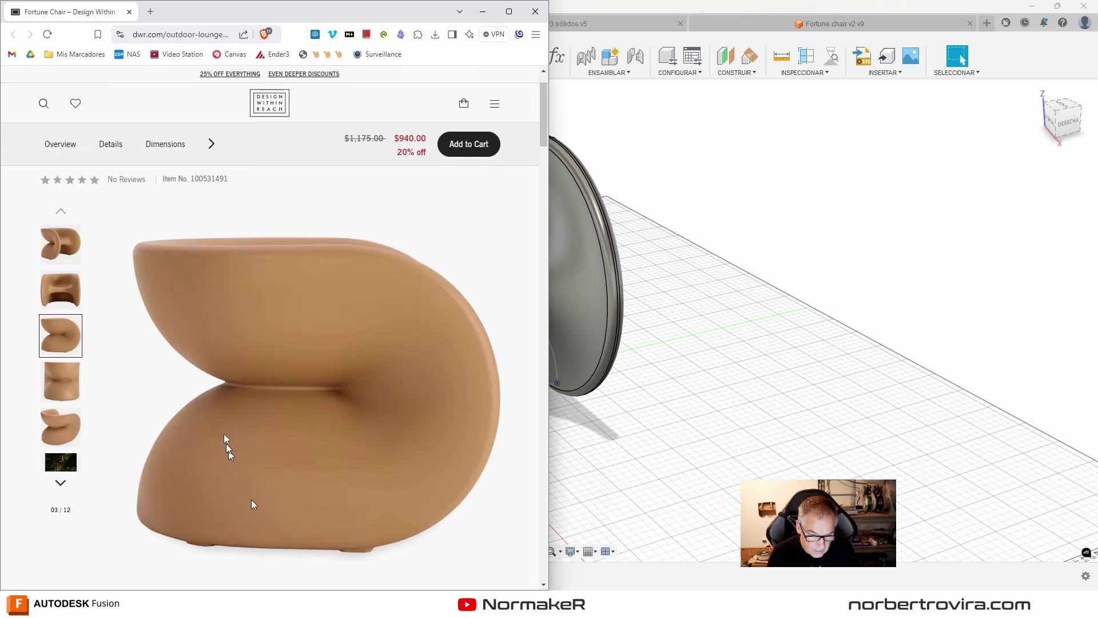
scroll(224, 433, down, 5)
scroll(233, 336, down, 4)
scroll(228, 347, down, 4)
scroll(226, 343, down, 3)
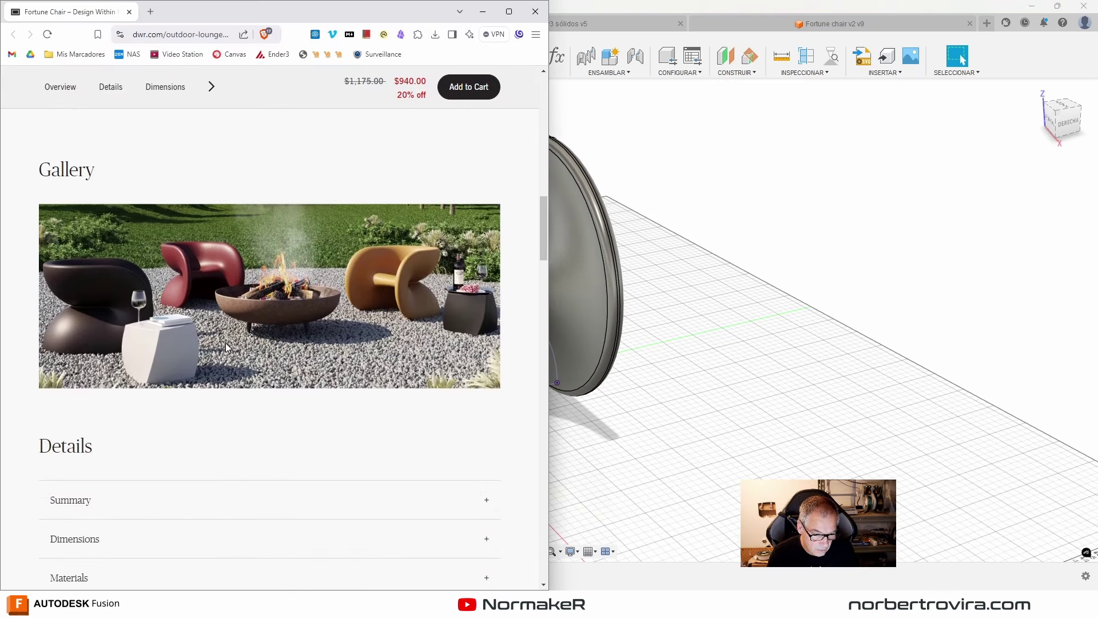
scroll(235, 344, down, 3)
Step: Read the listed dimensions (29½ in high, 32¼ wide, 36¼ deep), then return to the Fusion model
click(473, 378)
scroll(298, 331, down, 3)
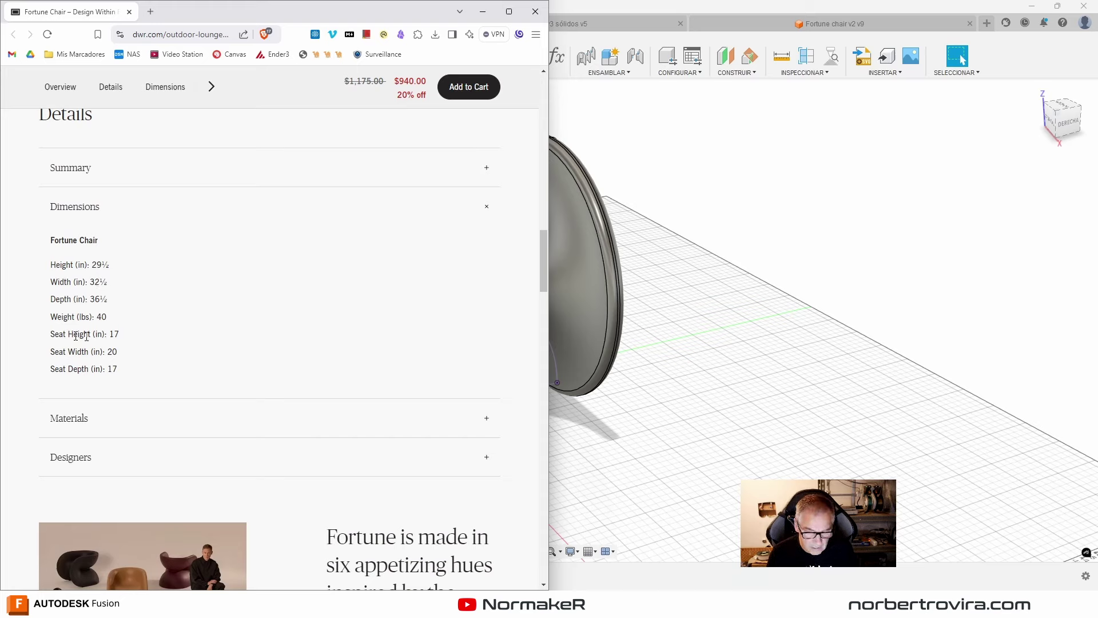
click(907, 380)
mouse_move(656, 385)
shift+middle_down()
mouse_move(455, 269)
mouse_move(441, 280)
mouse_move(416, 265)
mouse_move(749, 203)
mouse_move(784, 147)
shift+middle_up()
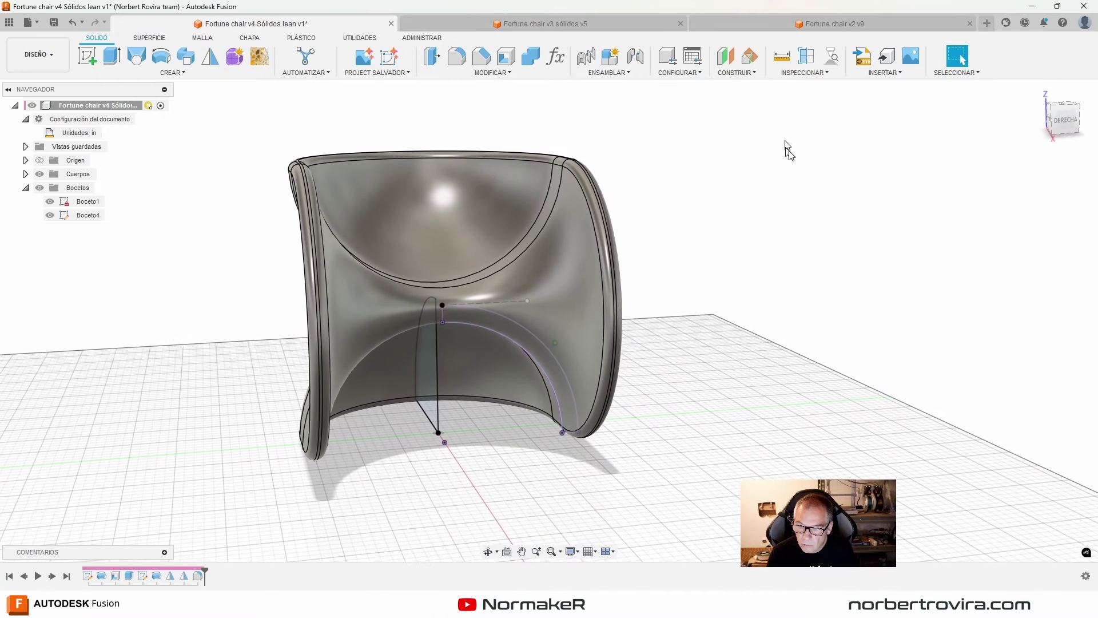
click(784, 62)
click(441, 286)
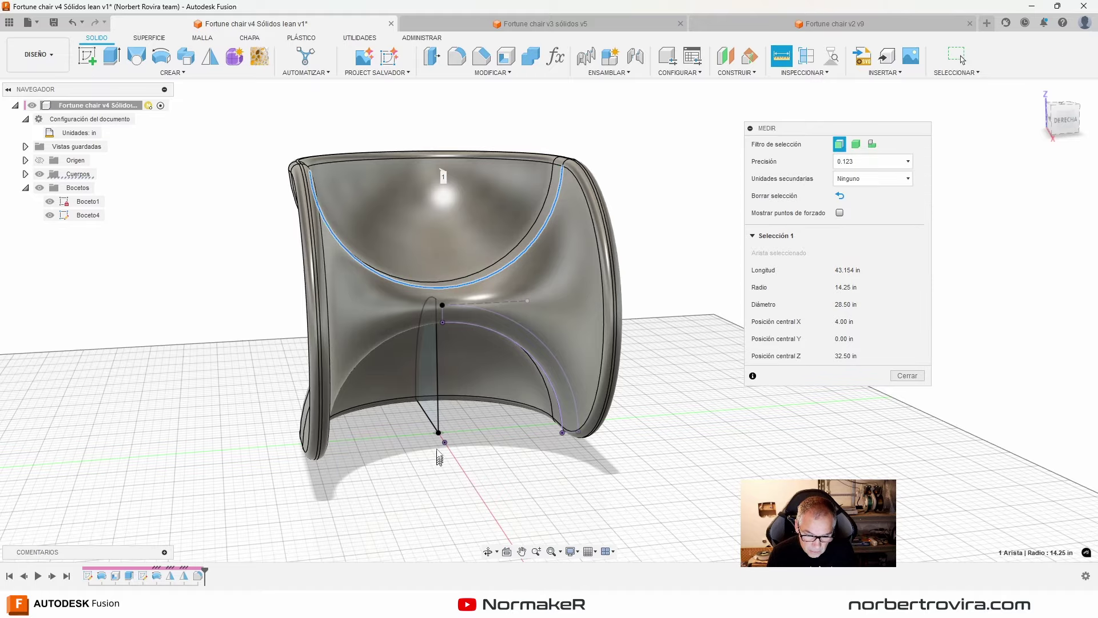
click(445, 442)
mouse_move(618, 437)
shift+middle_down()
mouse_move(579, 258)
mouse_move(922, 500)
shift+middle_up()
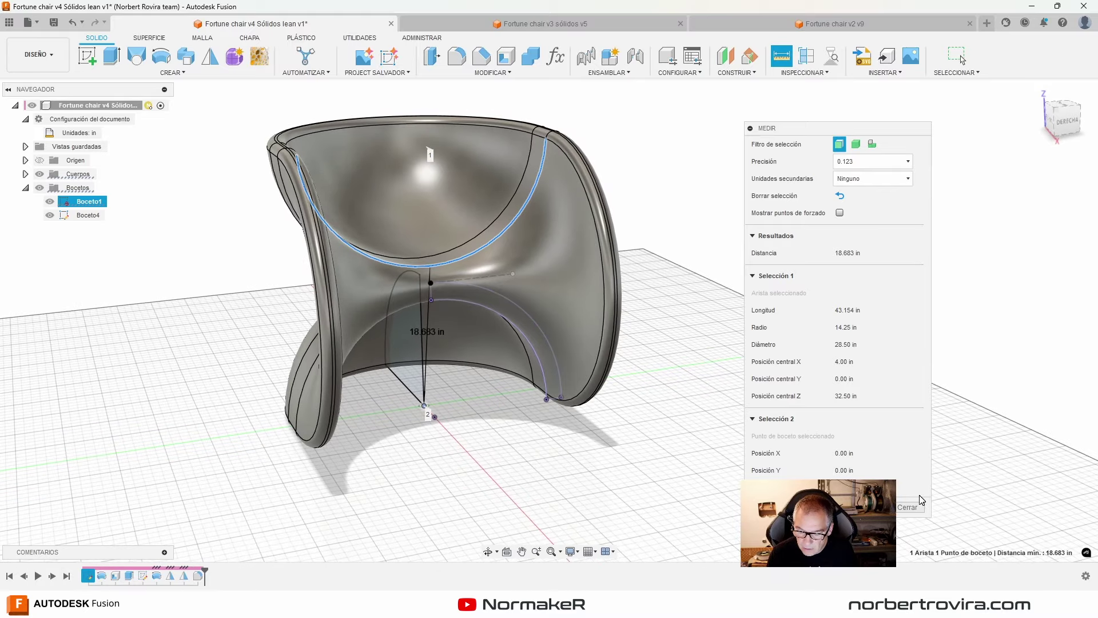
click(910, 507)
mouse_move(382, 392)
shift+middle_down()
mouse_move(815, 356)
mouse_move(767, 308)
mouse_move(797, 225)
mouse_move(667, 280)
mouse_move(331, 348)
shift+middle_up()
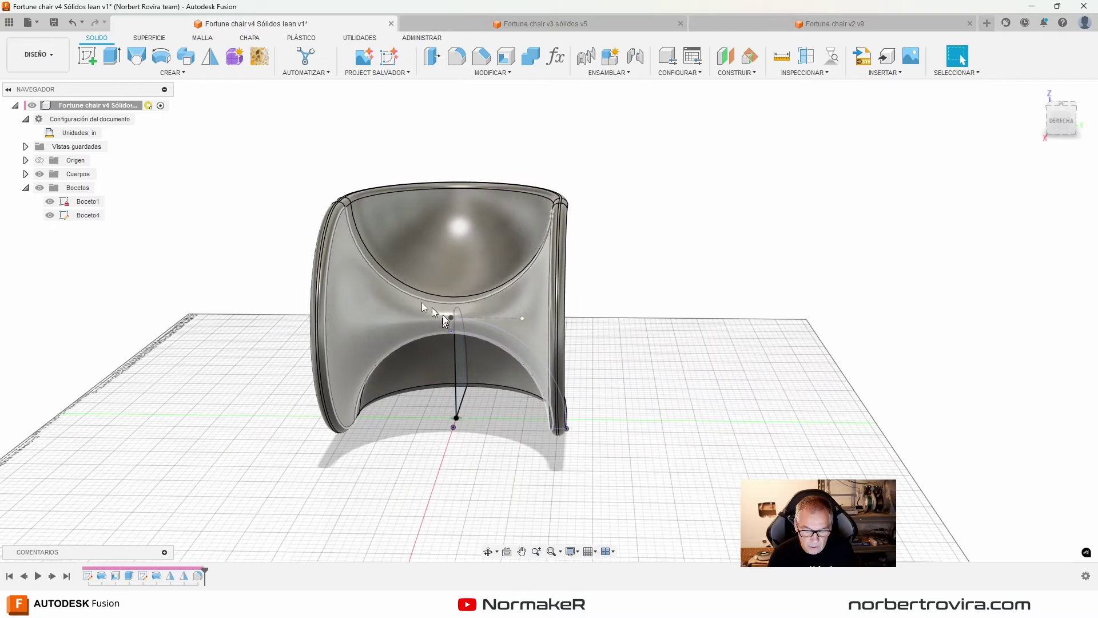
shift+middle_drag(438, 317, 681, 304)
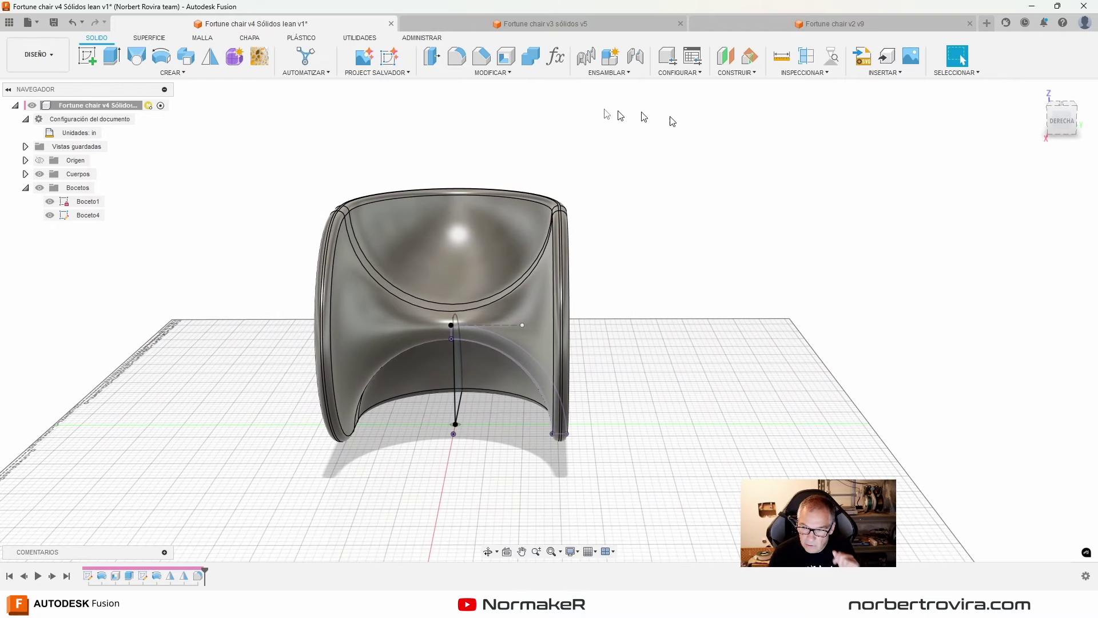
Step: Show the Fortune chair v3 sólidos v5 design in front view, beside the product page
click(546, 24)
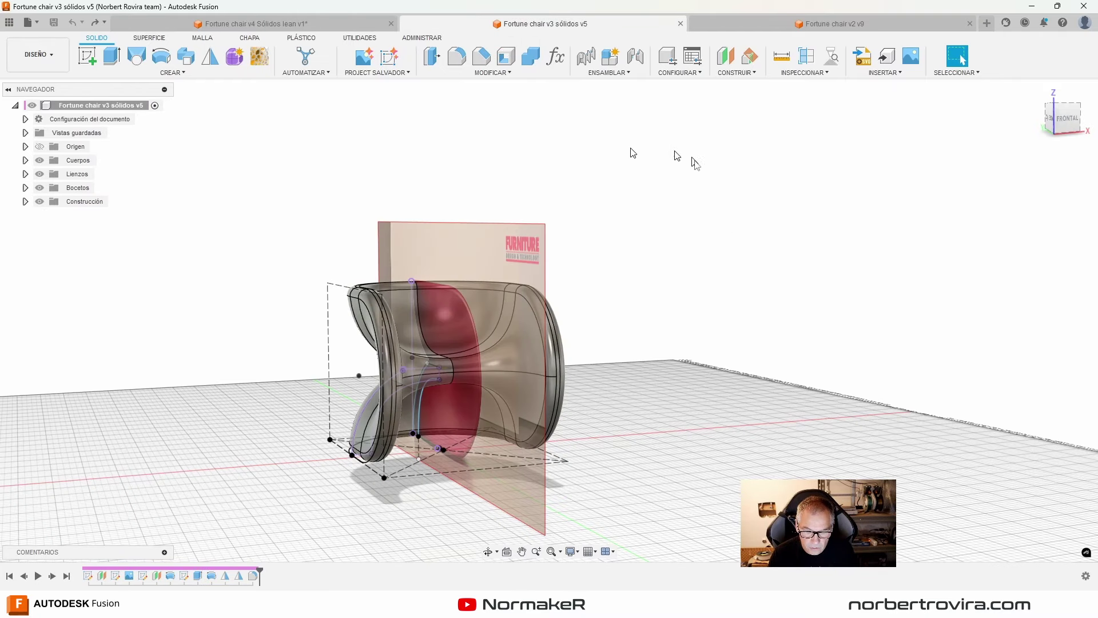
shift+middle_drag(628, 333, 198, 517)
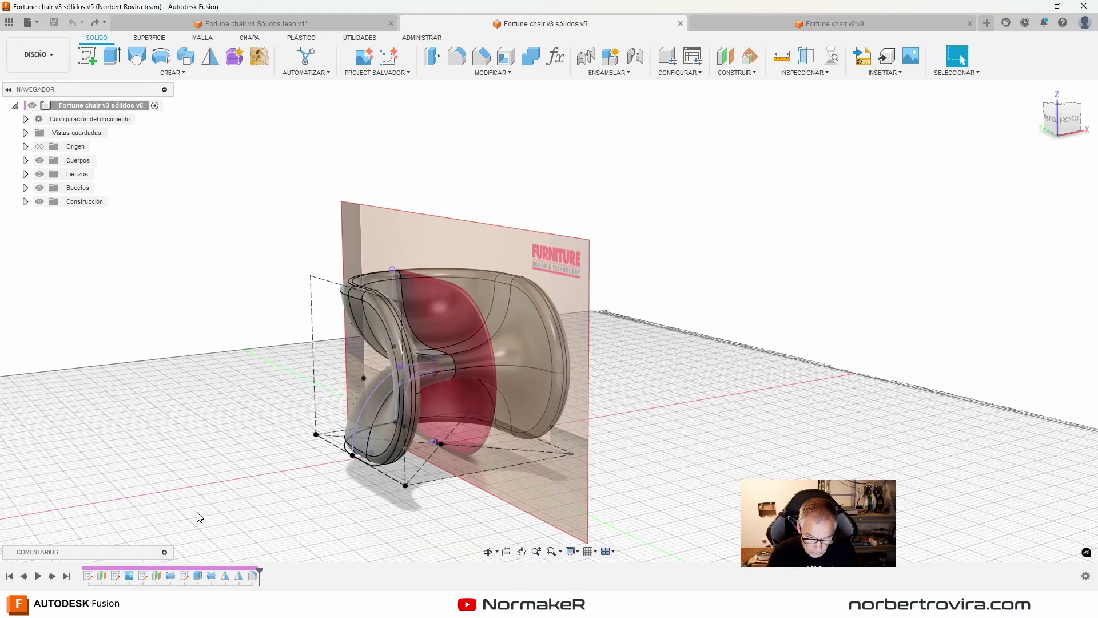
mouse_move(427, 383)
shift+middle_down()
mouse_move(363, 209)
mouse_move(294, 269)
shift+middle_up()
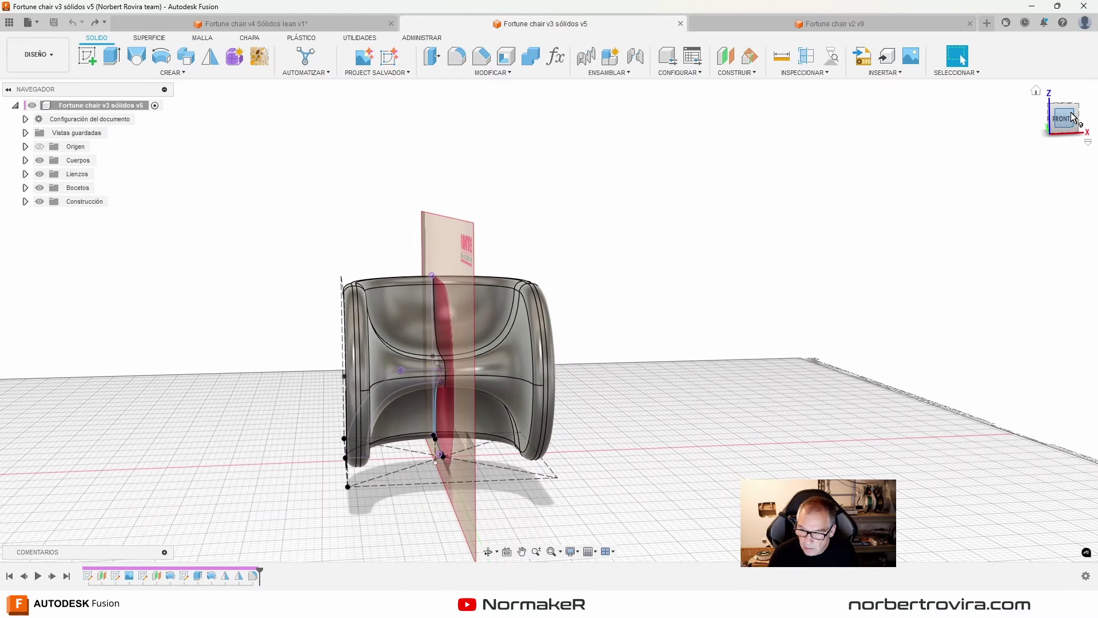
click(1063, 120)
scroll(385, 397, up, 1)
scroll(451, 352, up, 3)
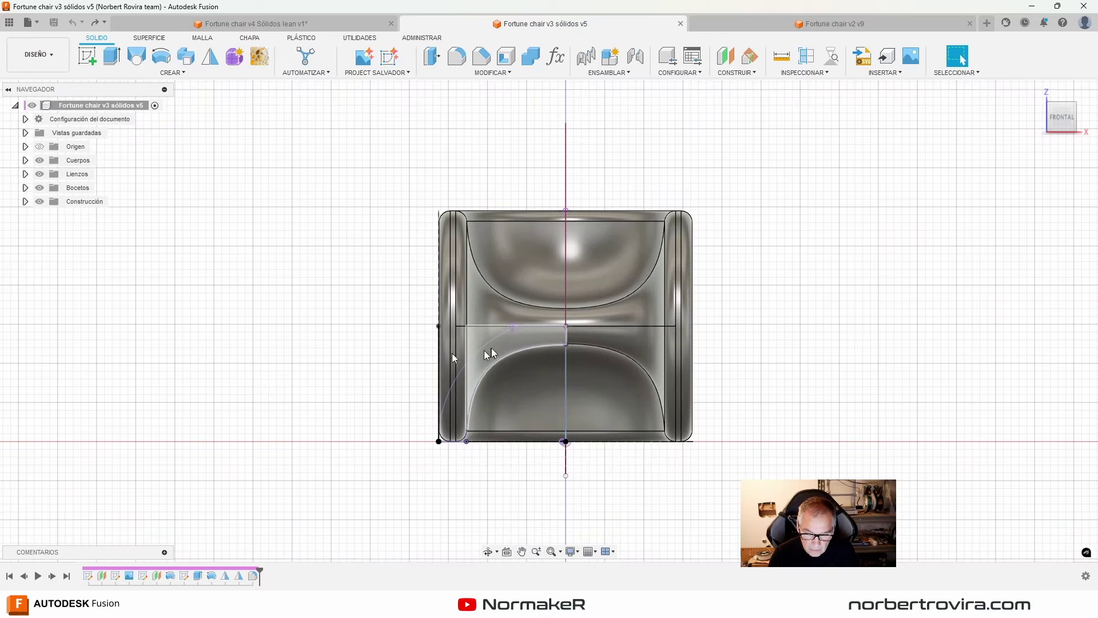
key(alt+Tab)
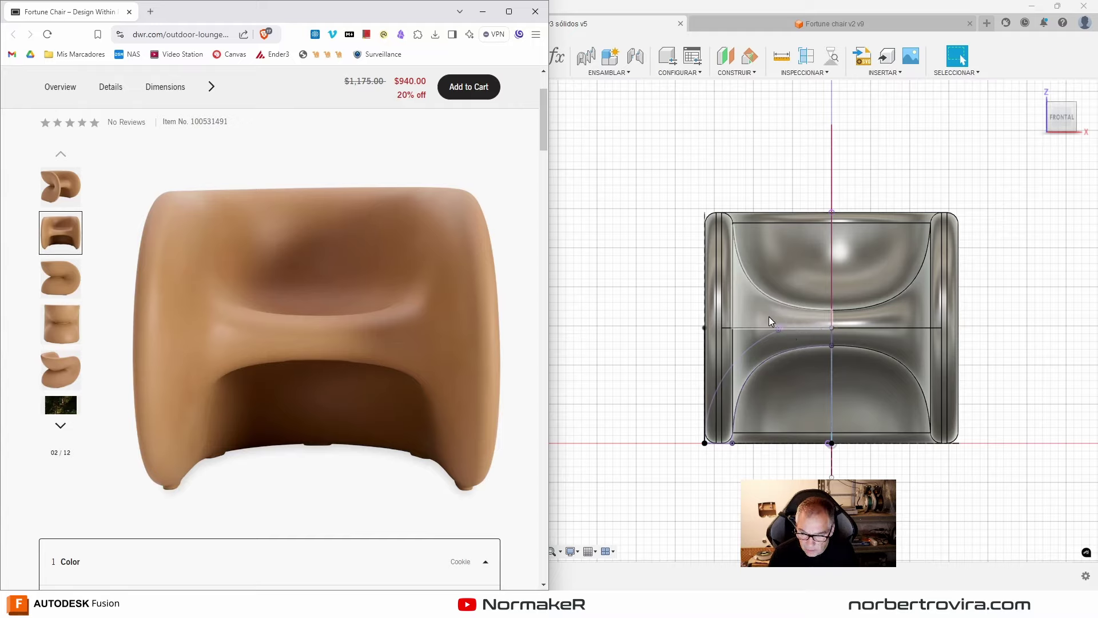
Step: Show the chair's side-profile photo on the product page, then return to the Fusion base sketch
click(55, 277)
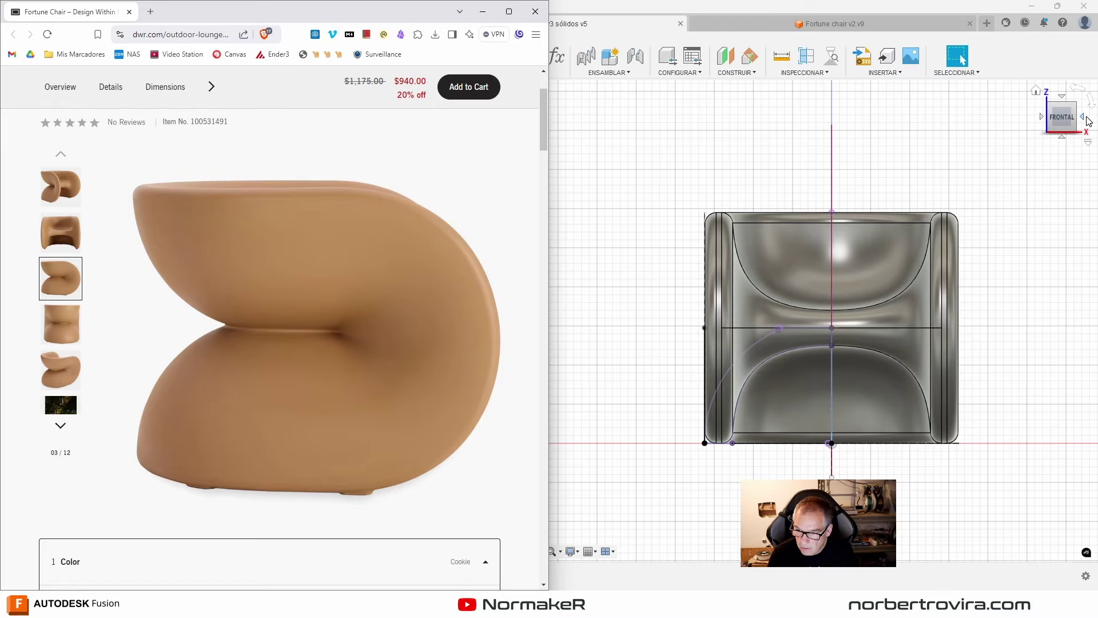
click(1088, 121)
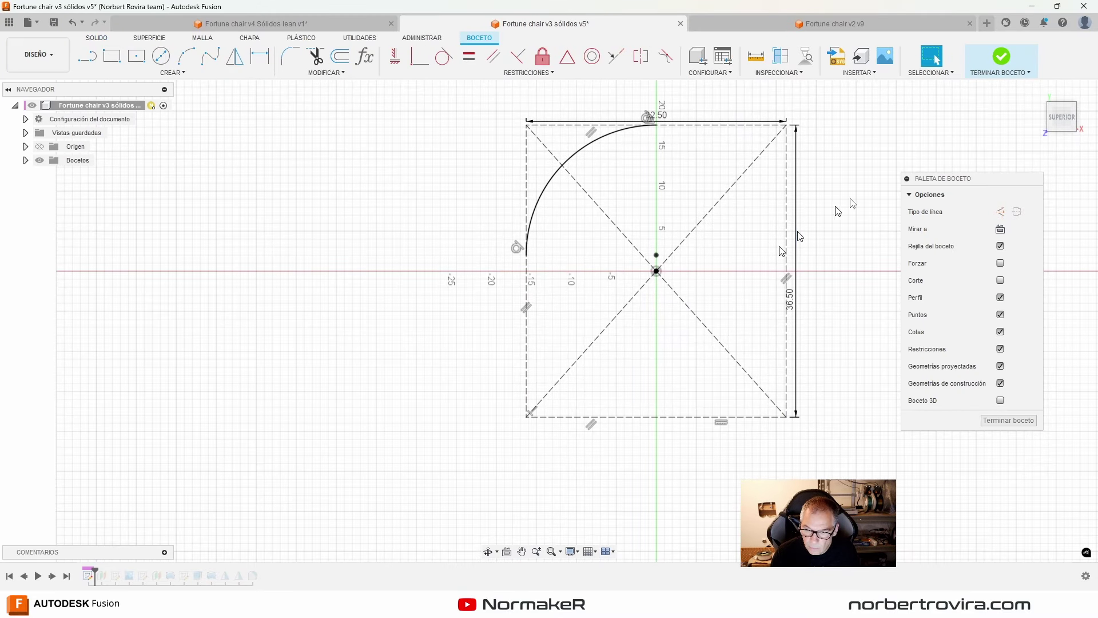
Step: Move the 32.50 dimension up and the 36.50 dimension right, then finish the base sketch
drag(658, 116, 681, 108)
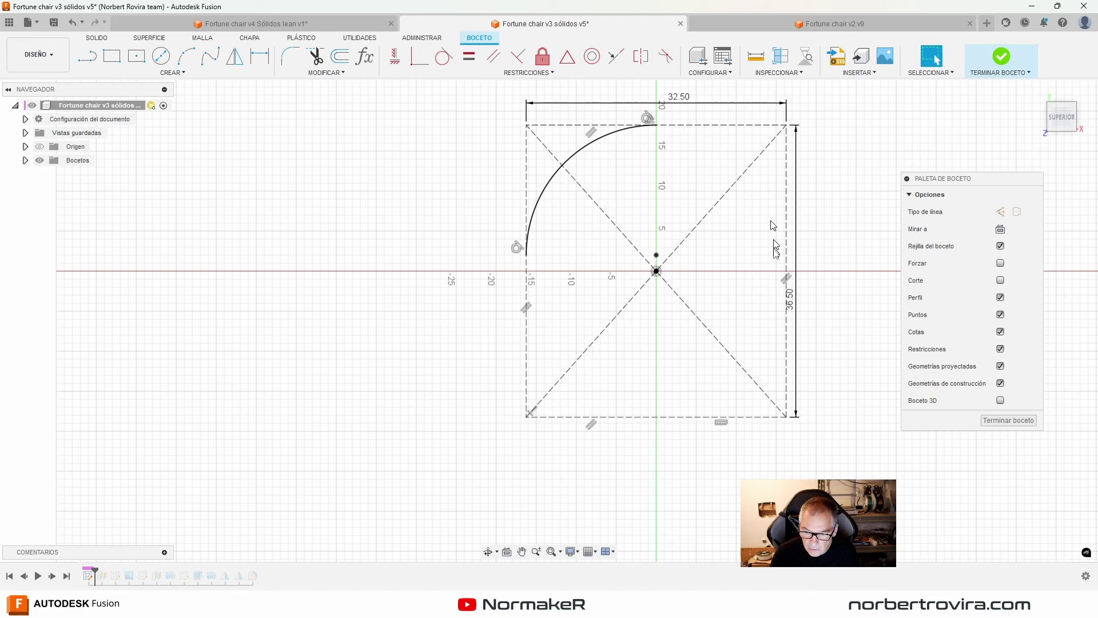
drag(789, 299, 808, 298)
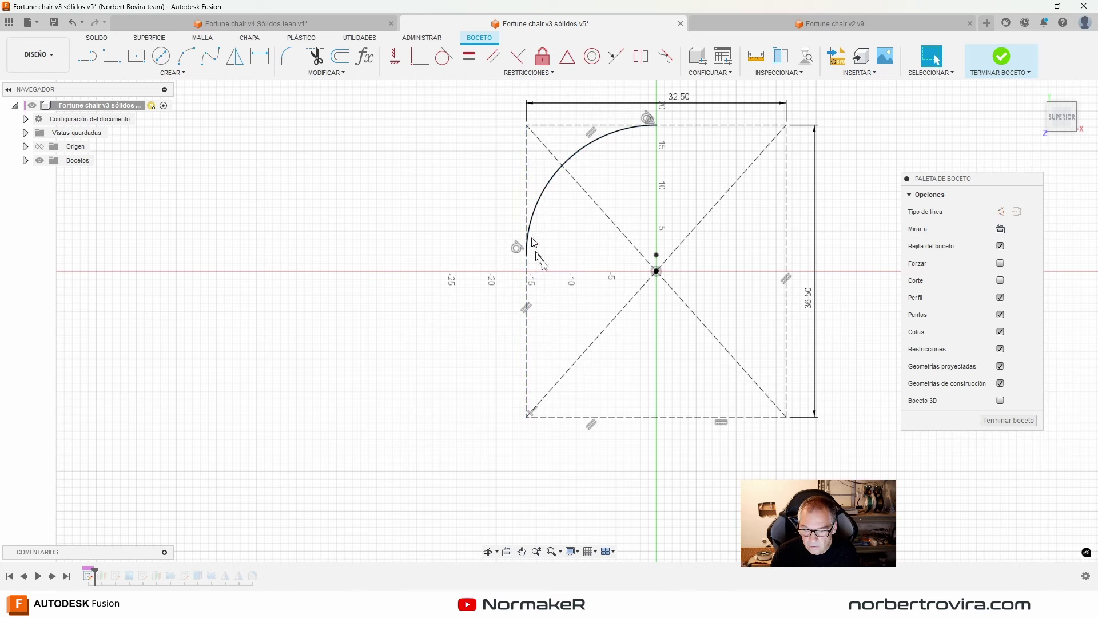
click(1016, 424)
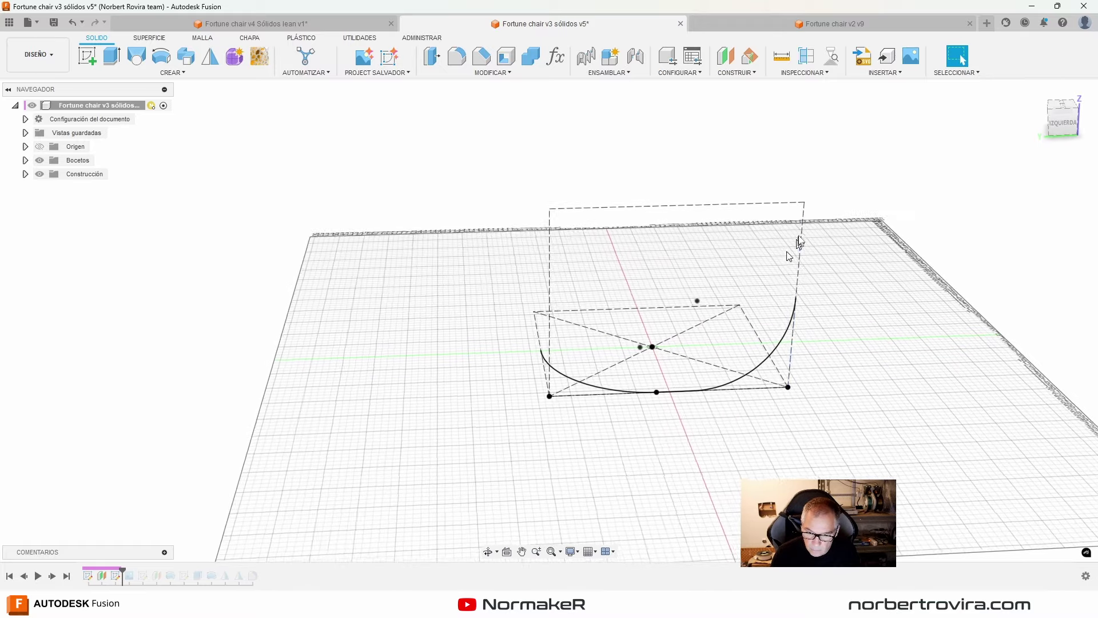
Step: Reopen the base curve sketch to check the arc's radius, then finish it unchanged
mouse_move(789, 255)
shift+middle_down()
mouse_move(624, 392)
mouse_move(661, 397)
shift+middle_up()
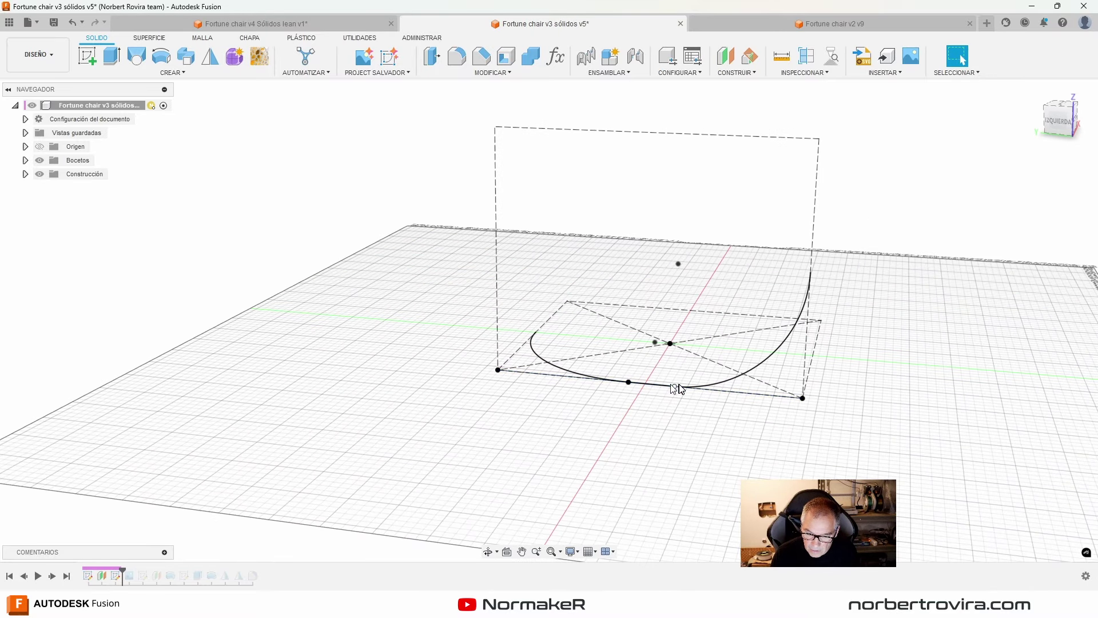
shift+middle_drag(787, 449, 664, 413)
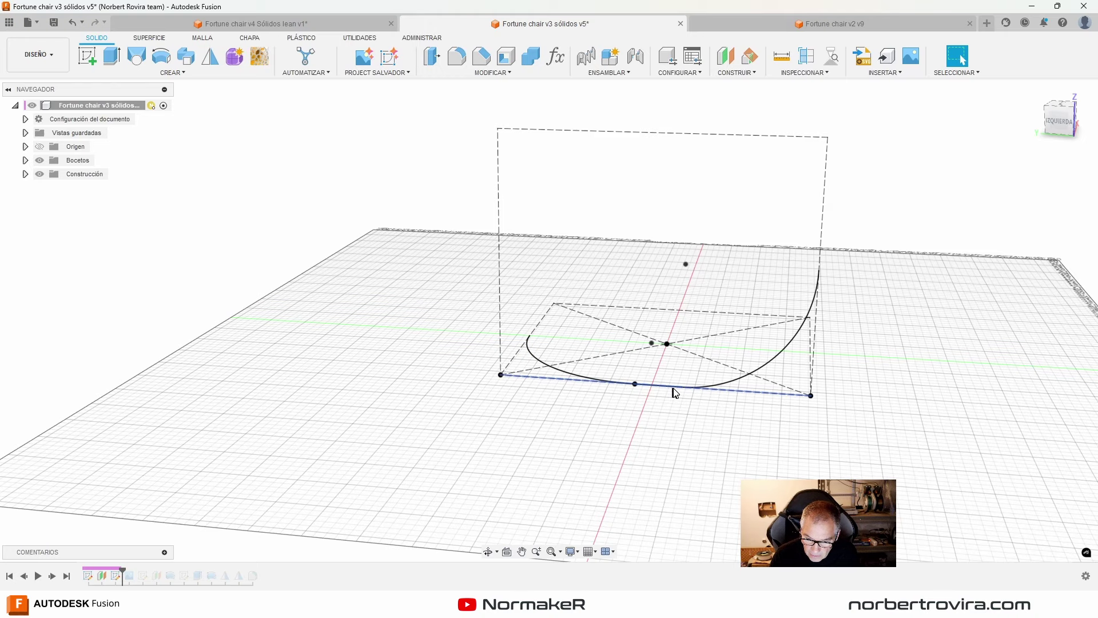
scroll(657, 395, up, 1)
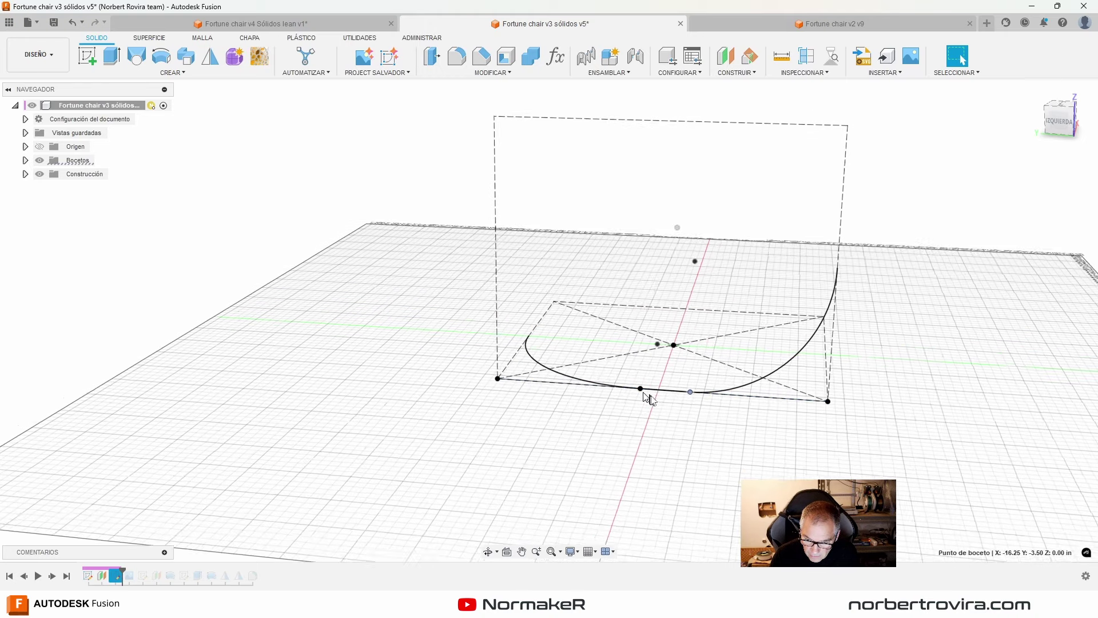
scroll(686, 435, up, 2)
shift+middle_drag(702, 428, 812, 407)
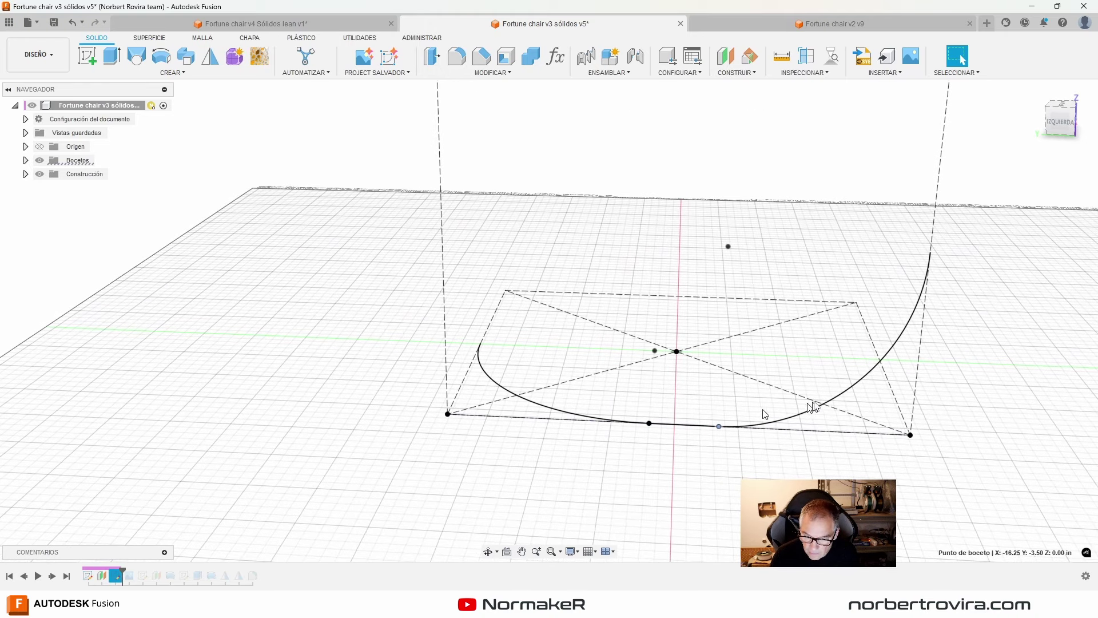
double_click(930, 277)
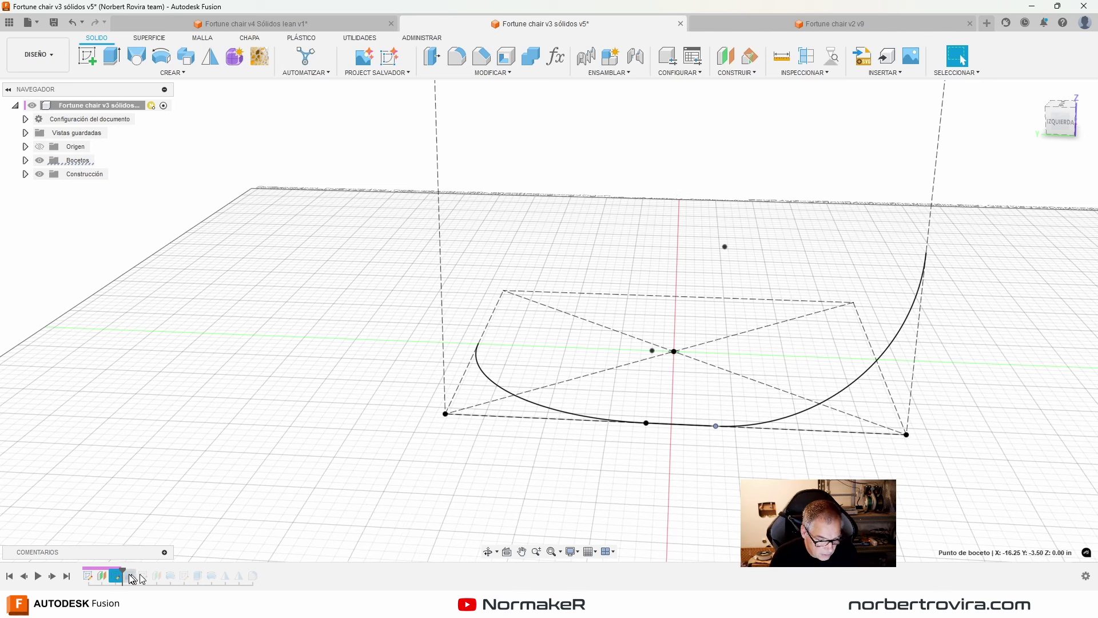
click(622, 328)
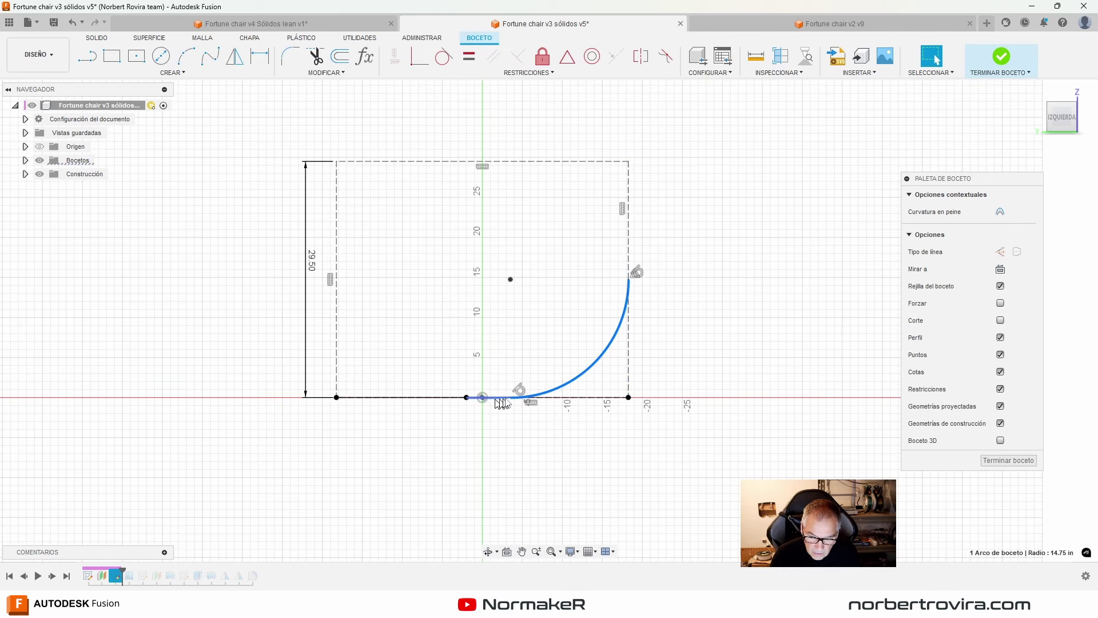
click(694, 332)
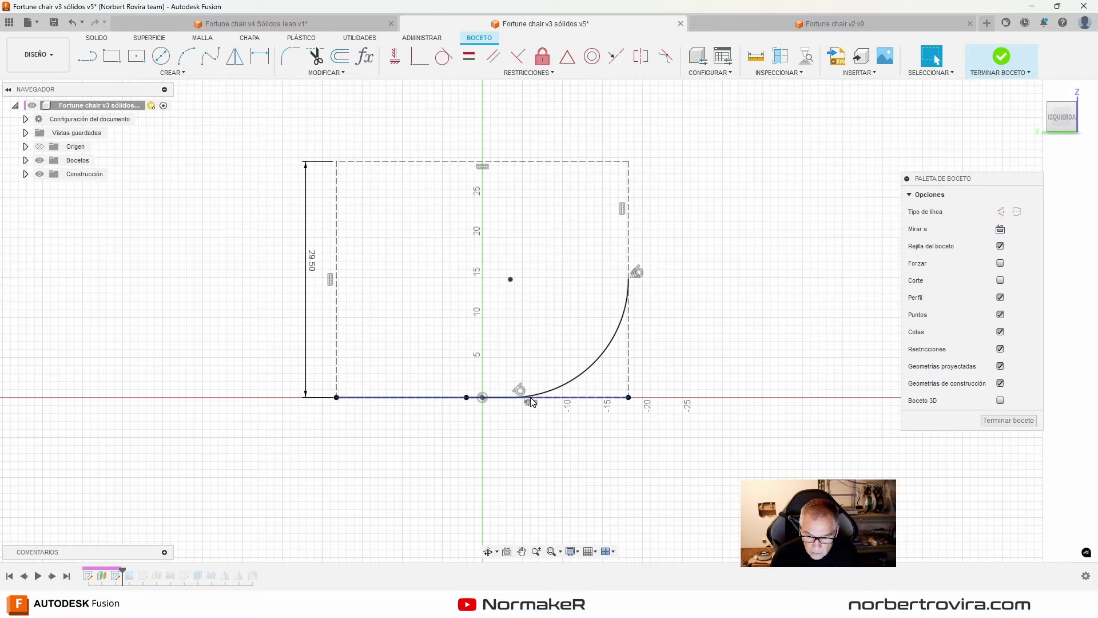
click(1008, 420)
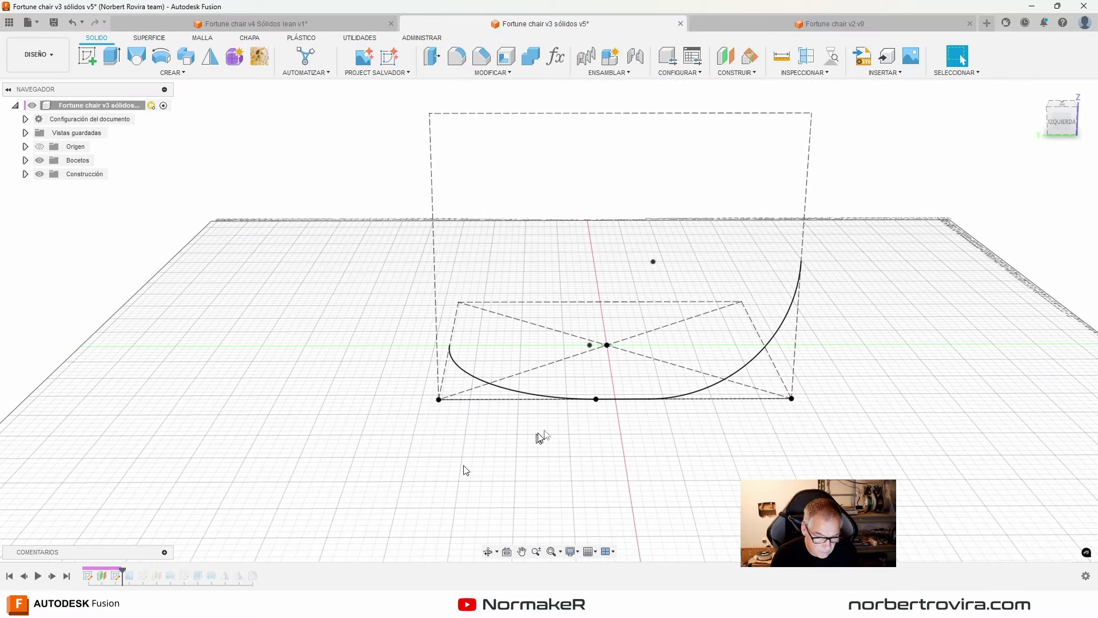
Step: Step the history forward to reveal the Boceto4 profile sketch, viewed from the left side
click(51, 575)
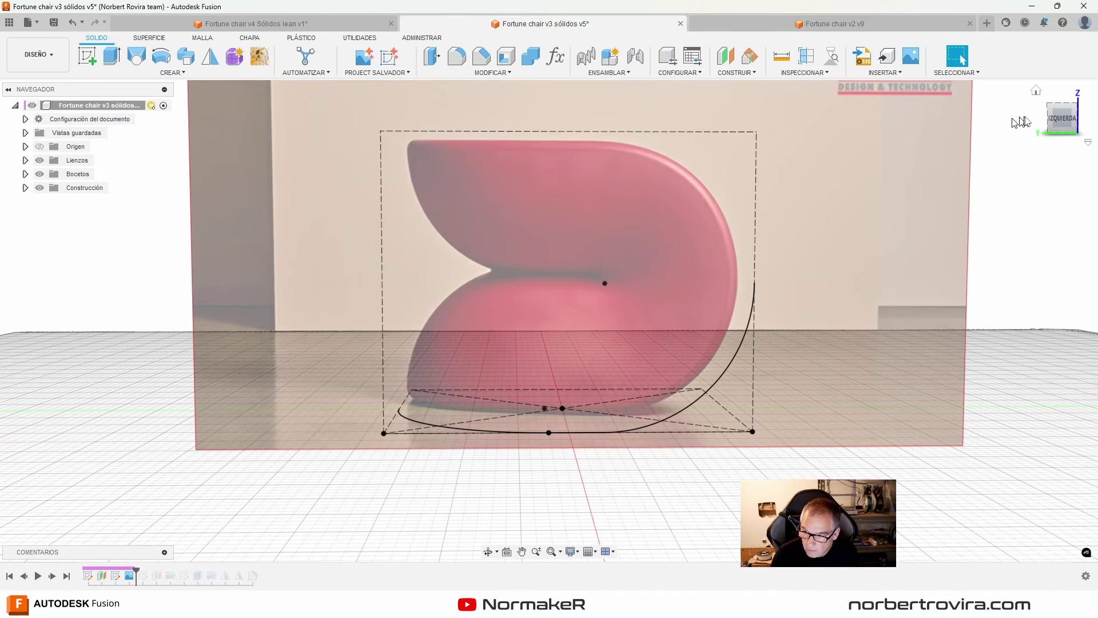
click(1062, 117)
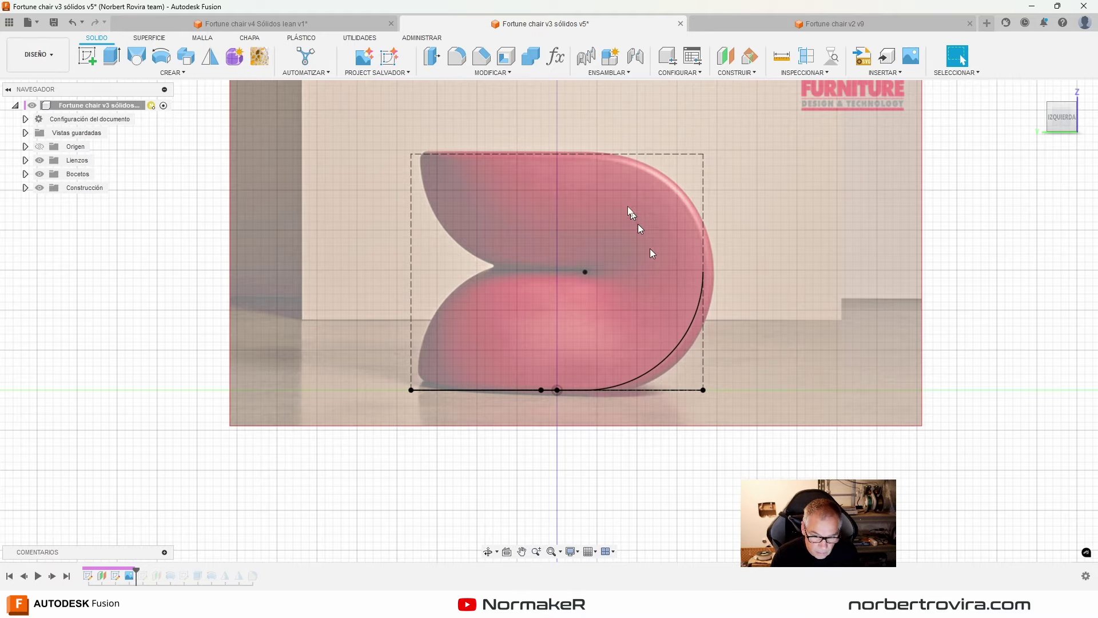
shift+middle_drag(387, 451, 112, 575)
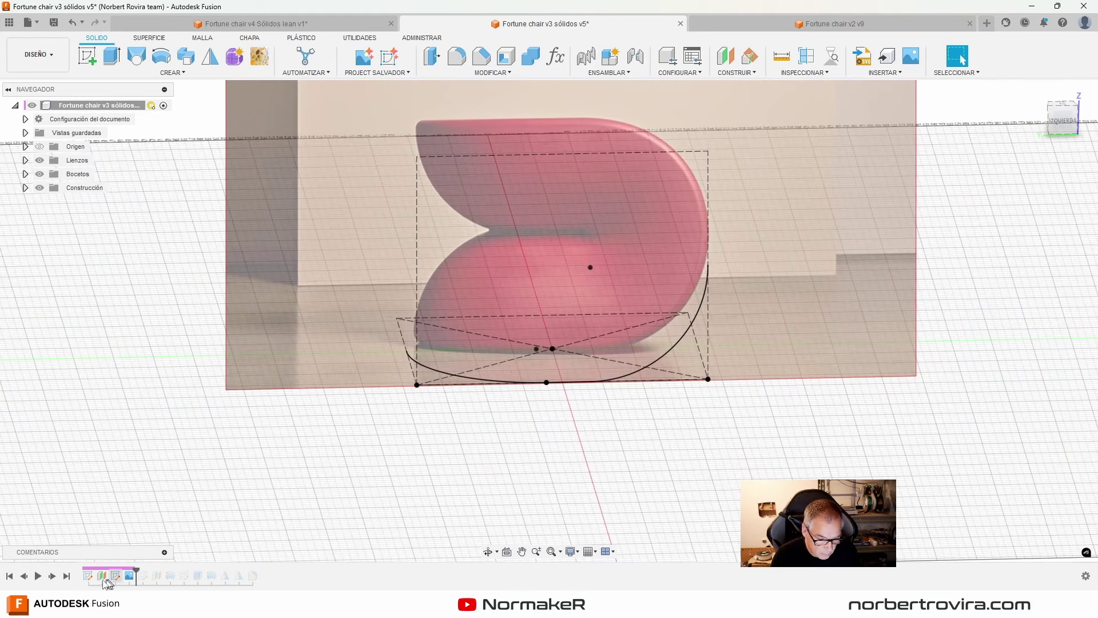
click(54, 577)
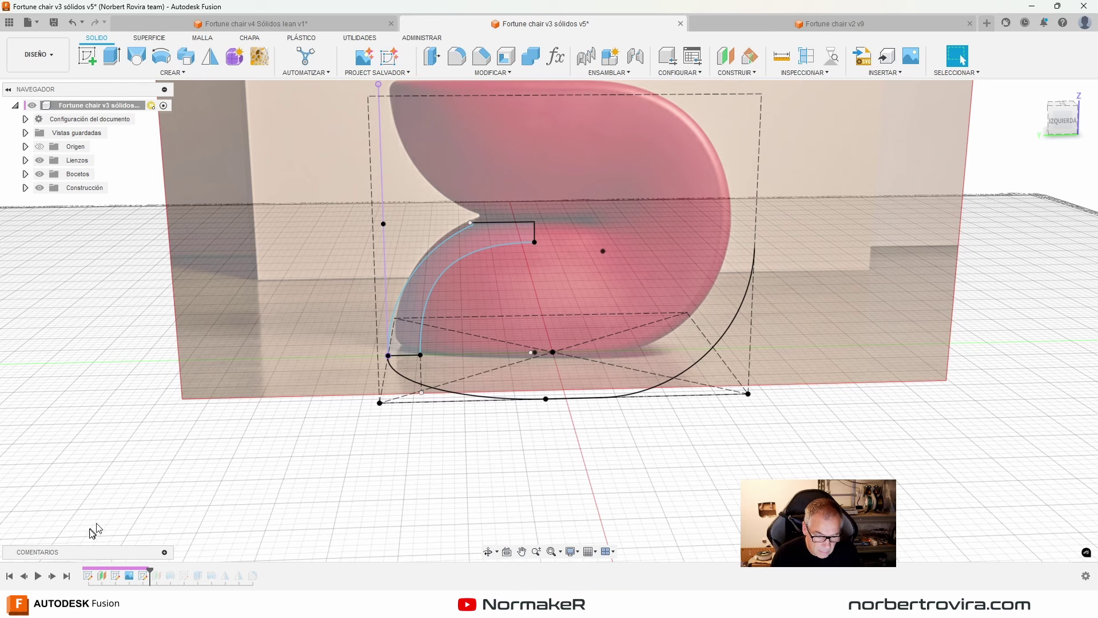
Step: Open the Boceto4 profile sketch and check the lower arc's radius in left-side view
double_click(142, 579)
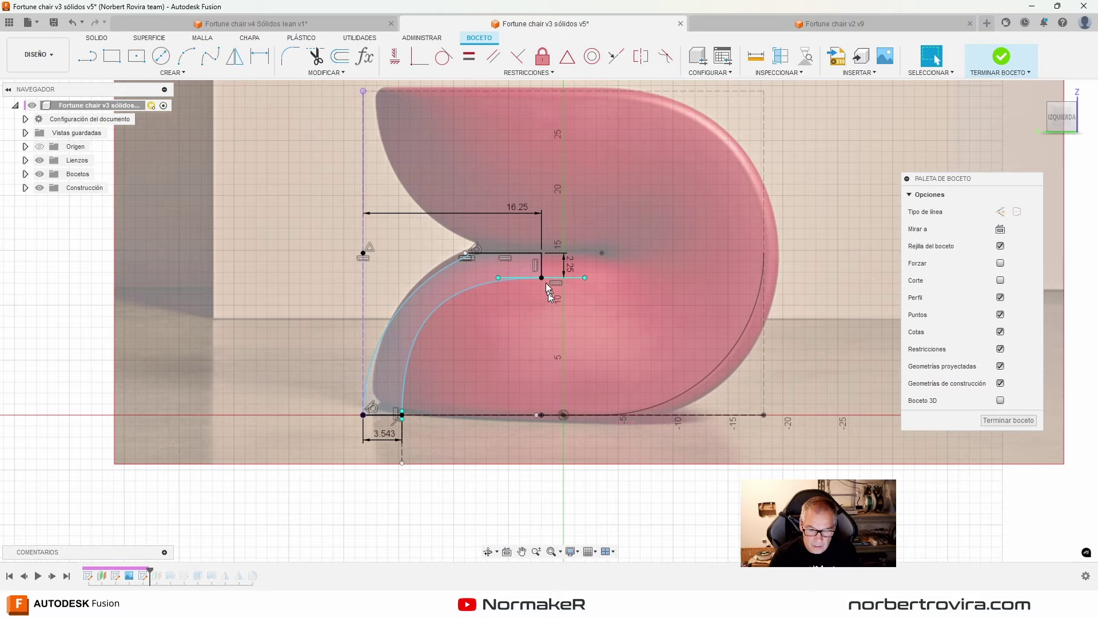
scroll(434, 272, up, 5)
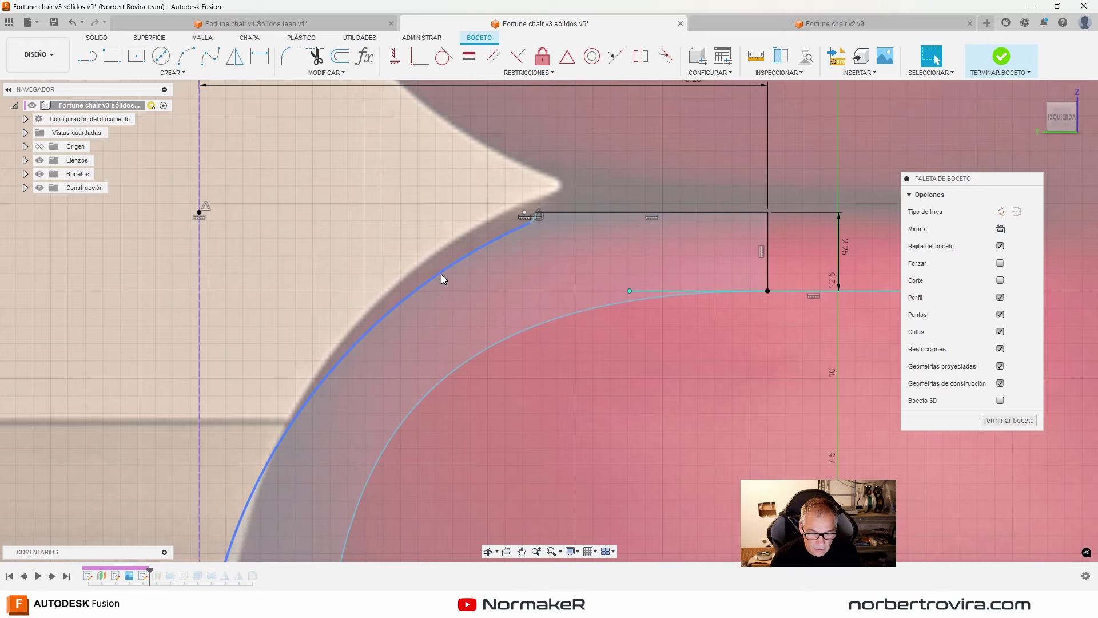
scroll(536, 225, up, 2)
scroll(531, 215, up, 2)
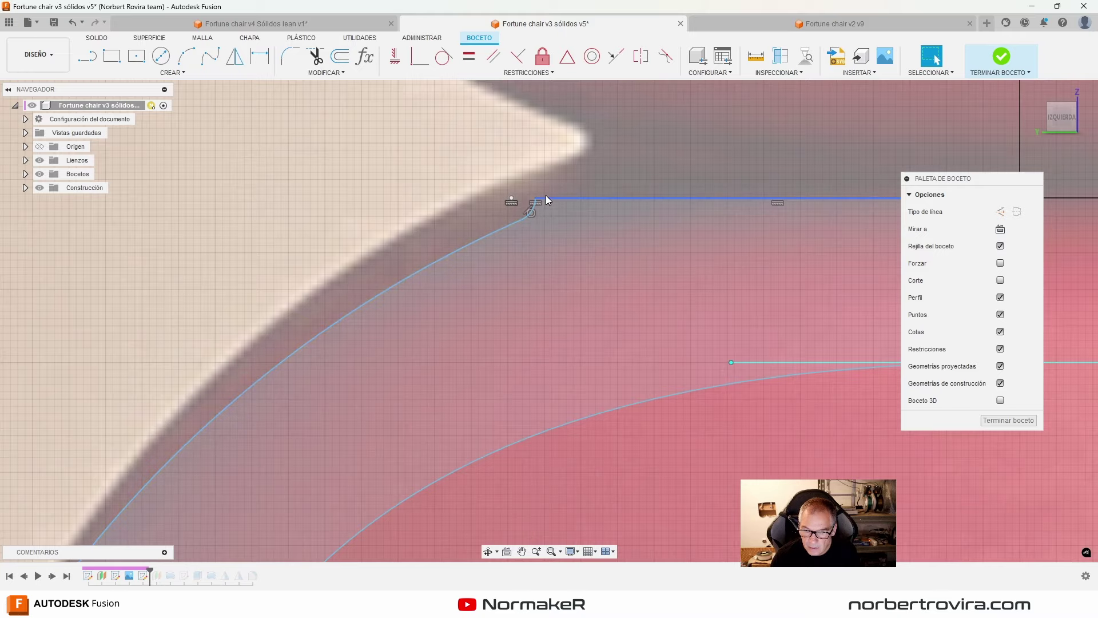
scroll(555, 197, down, 2)
scroll(582, 183, down, 3)
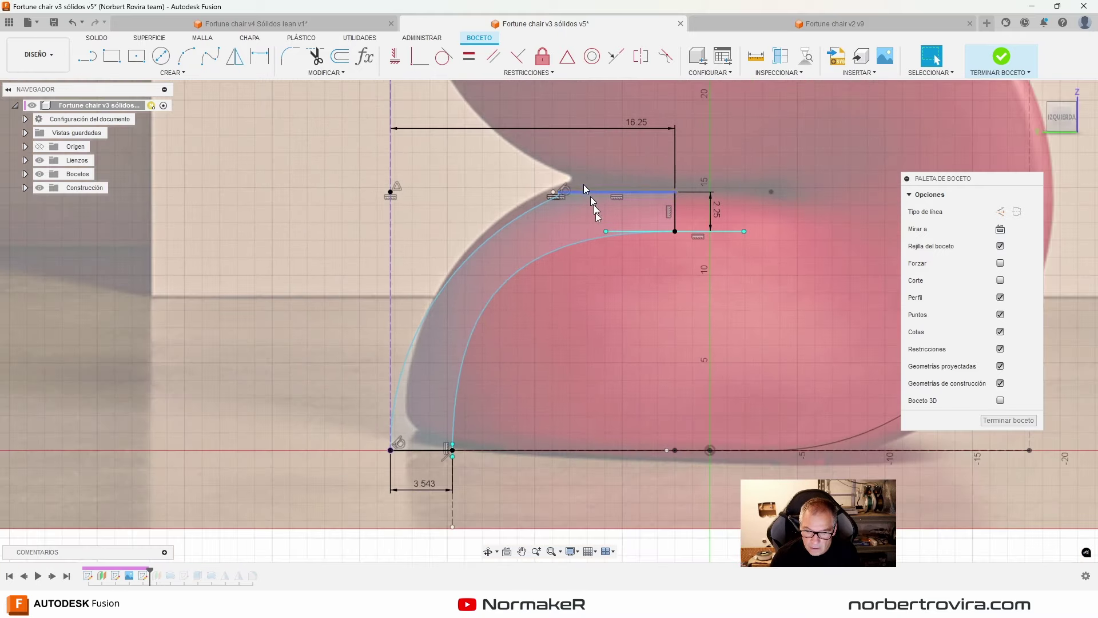
scroll(598, 125, down, 3)
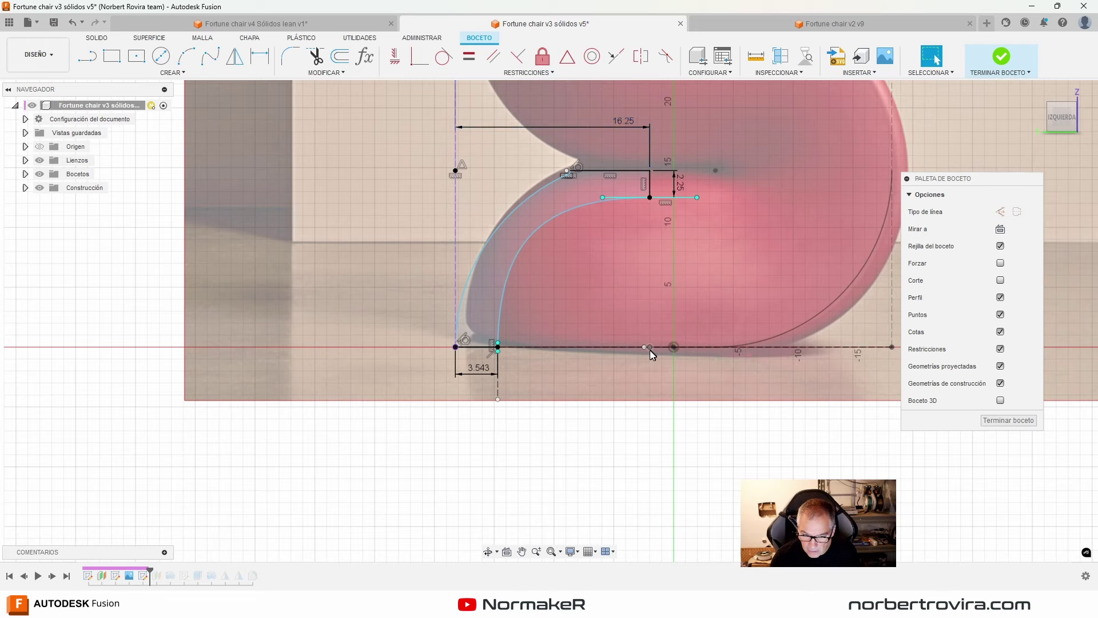
mouse_move(639, 395)
shift+middle_down()
mouse_move(654, 387)
mouse_move(647, 412)
shift+middle_up()
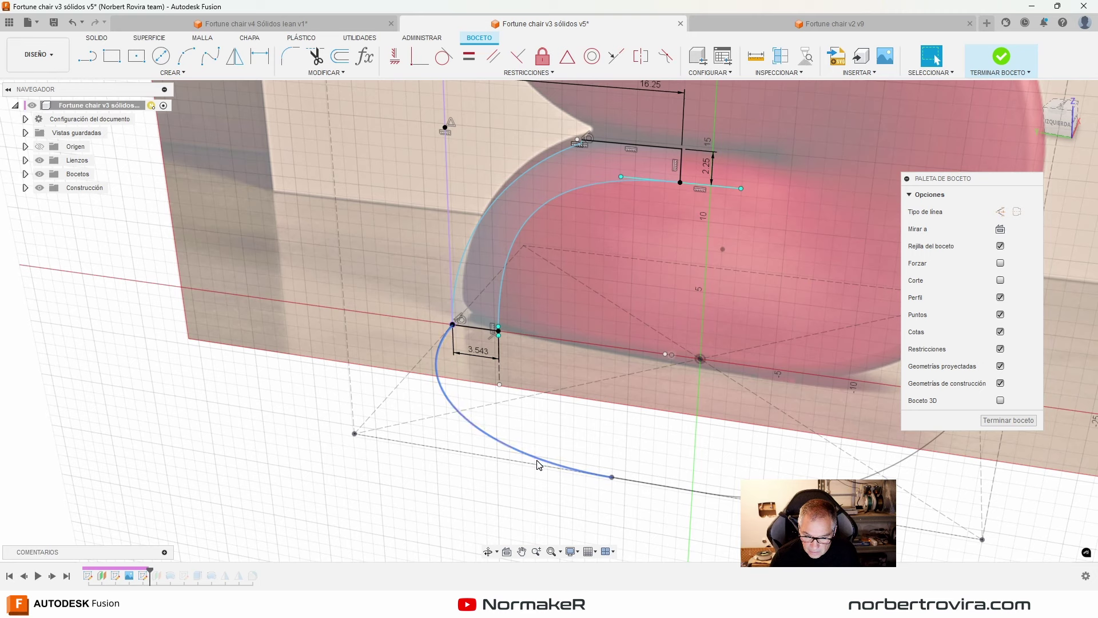
click(539, 465)
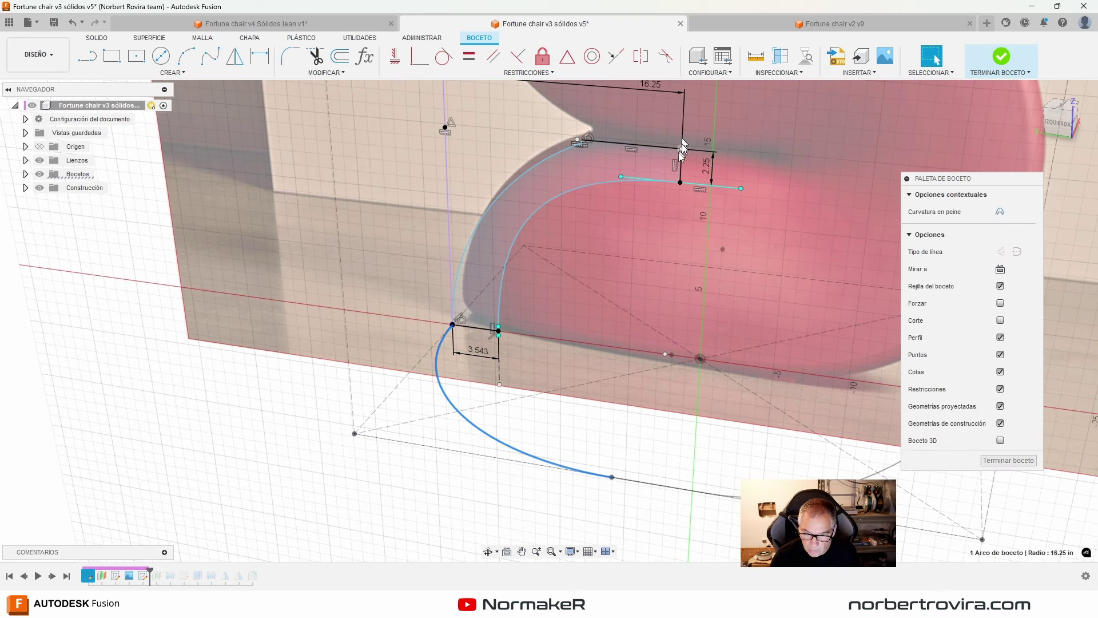
click(1061, 120)
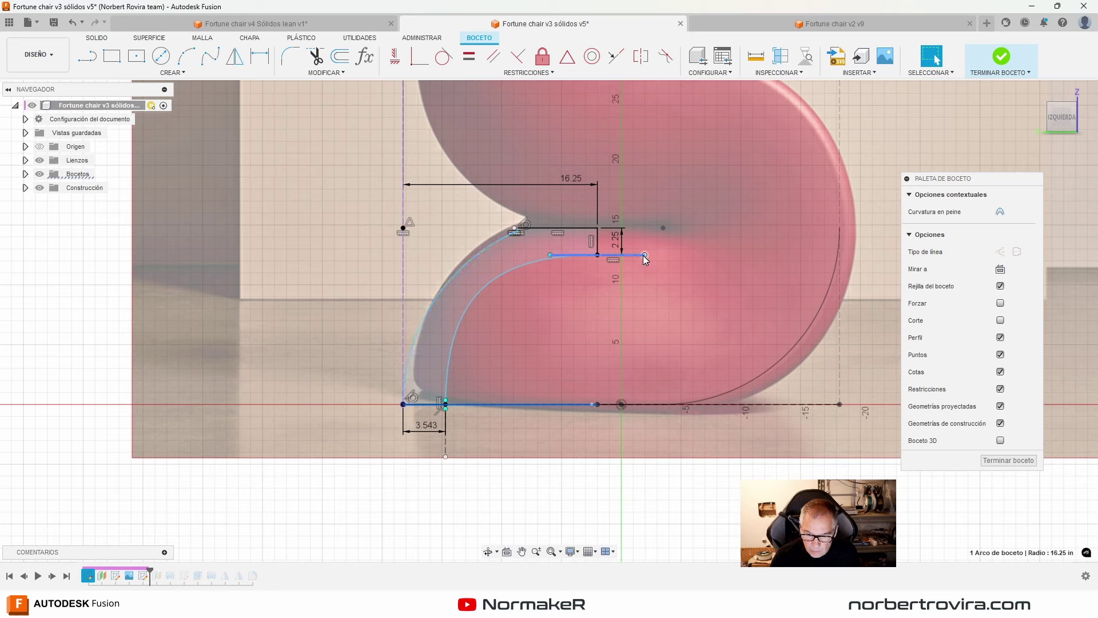
Step: Drag the horizontal line's endpoint to reshape the inner curve, then finish Boceto4
drag(645, 255, 603, 262)
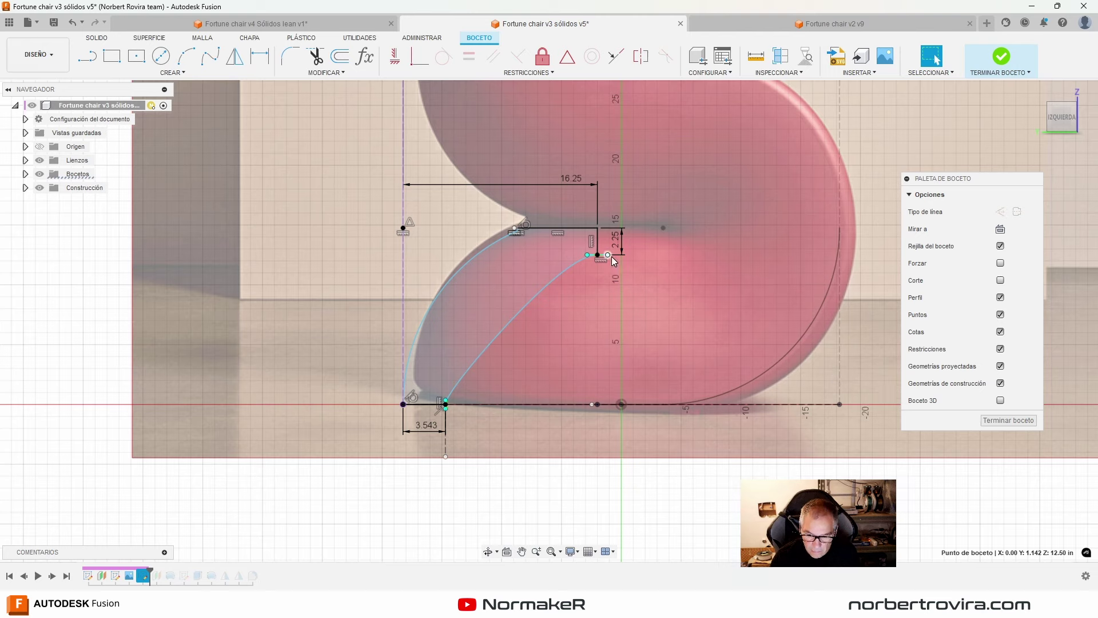
drag(604, 262, 649, 259)
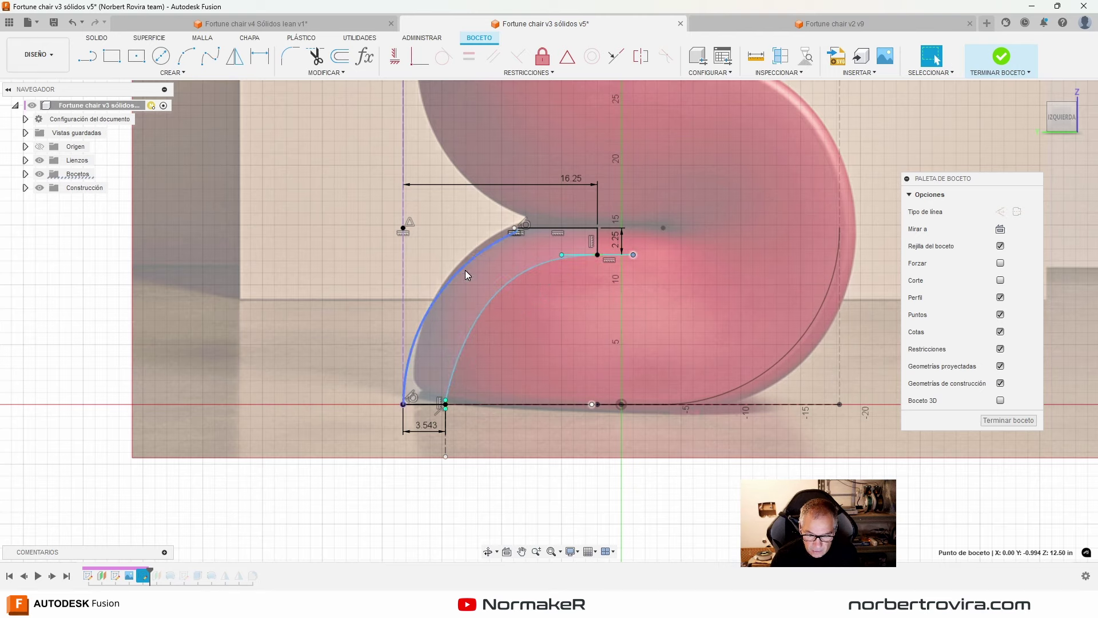
click(1008, 422)
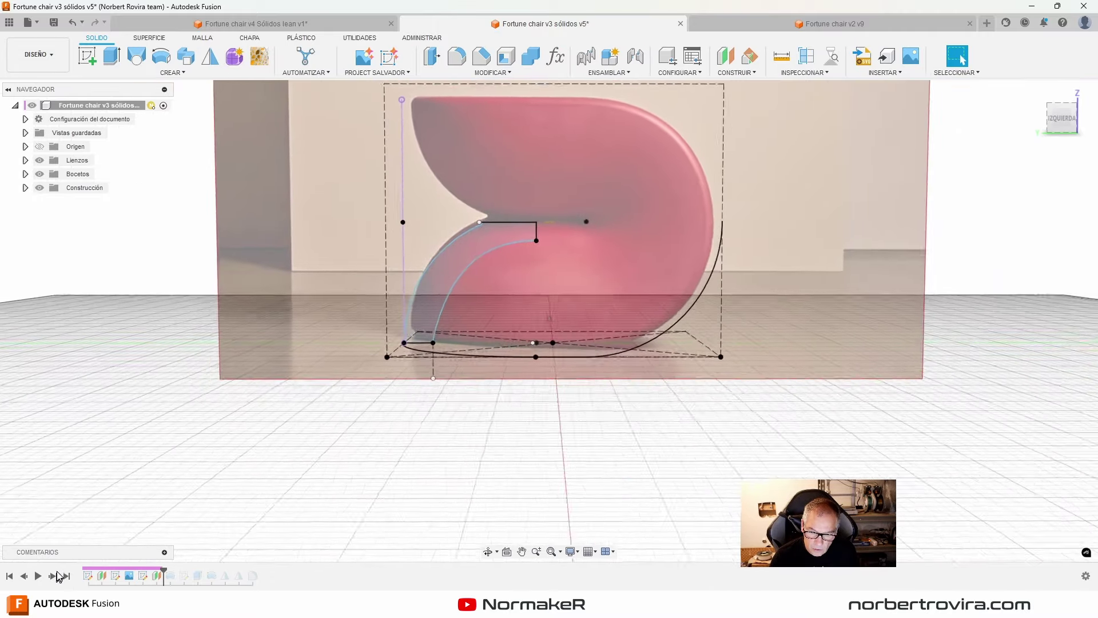
Step: Step the history to the revolve, confirm its -90 deg angle, and advance further
shift+middle_drag(539, 233, 286, 417)
click(54, 576)
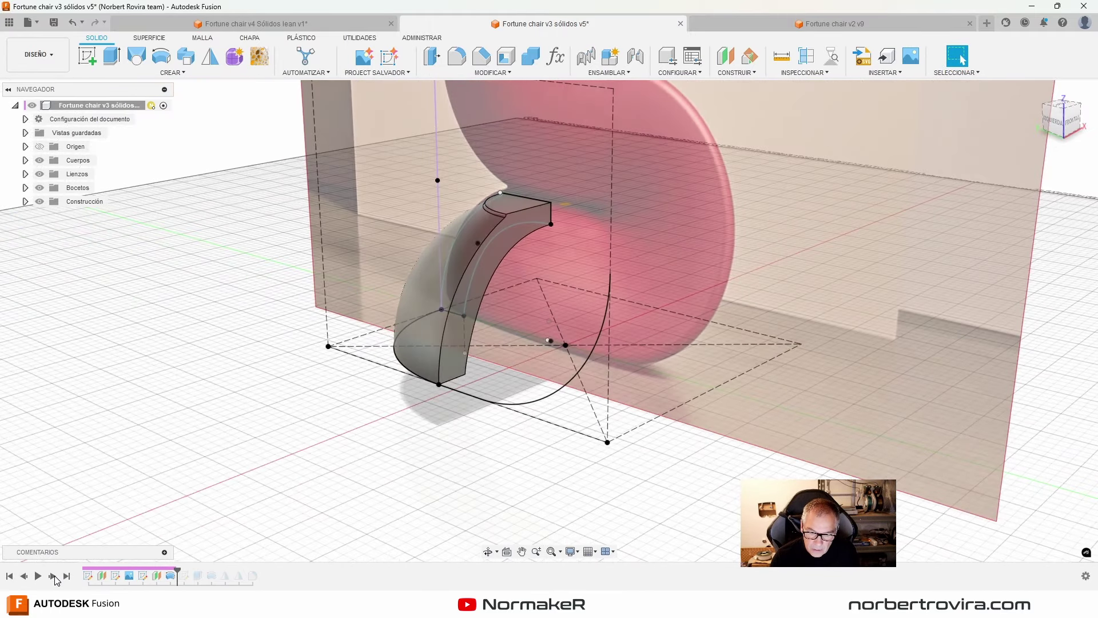
double_click(143, 576)
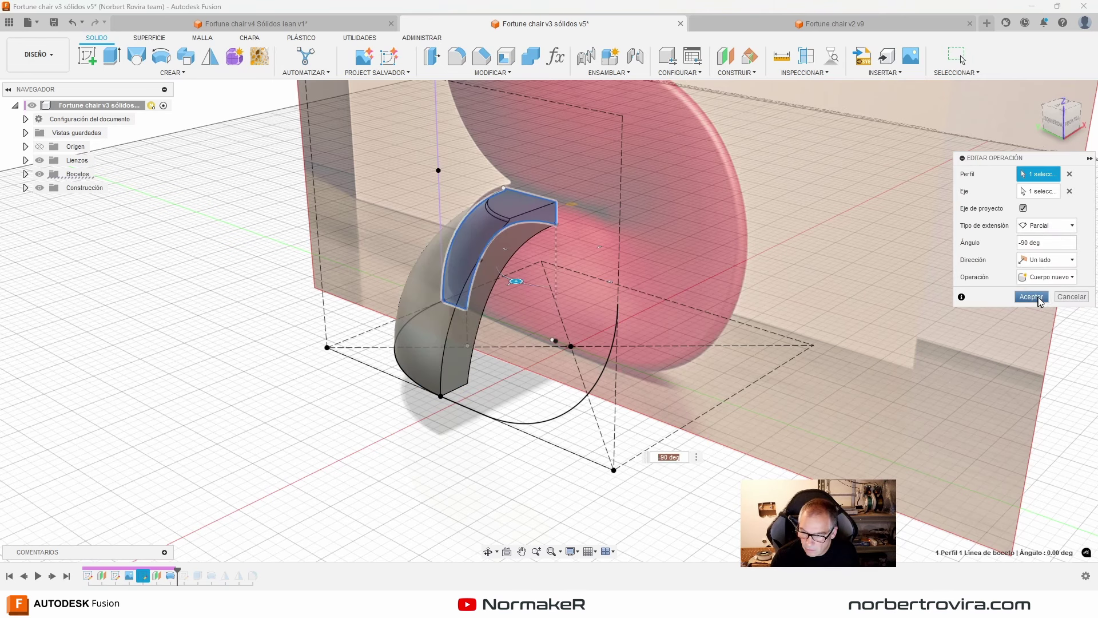
click(1031, 297)
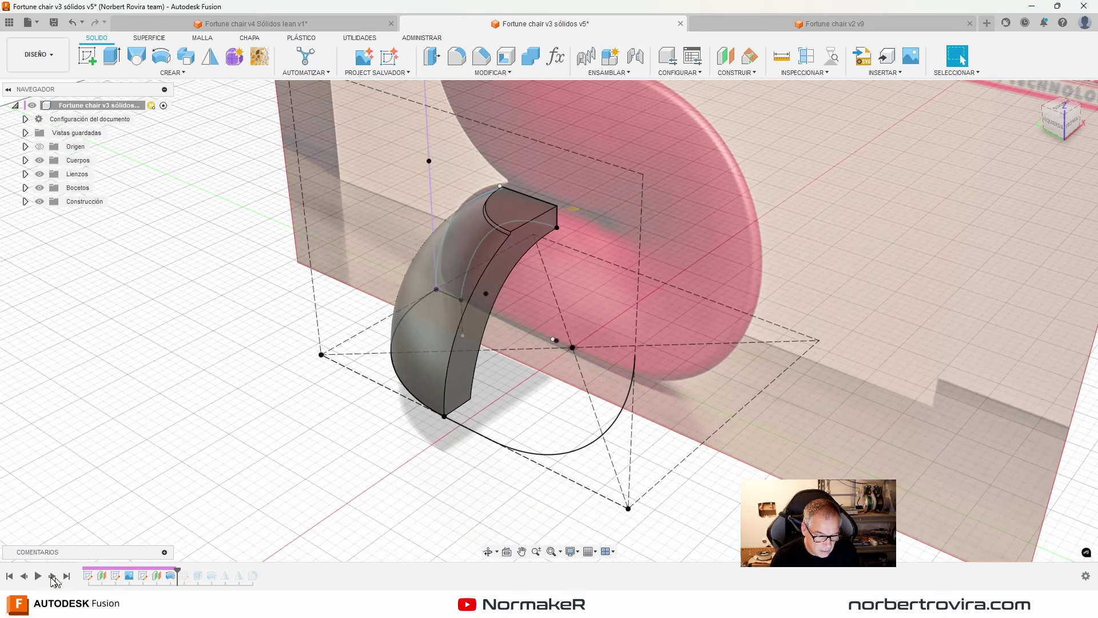
click(51, 576)
click(56, 577)
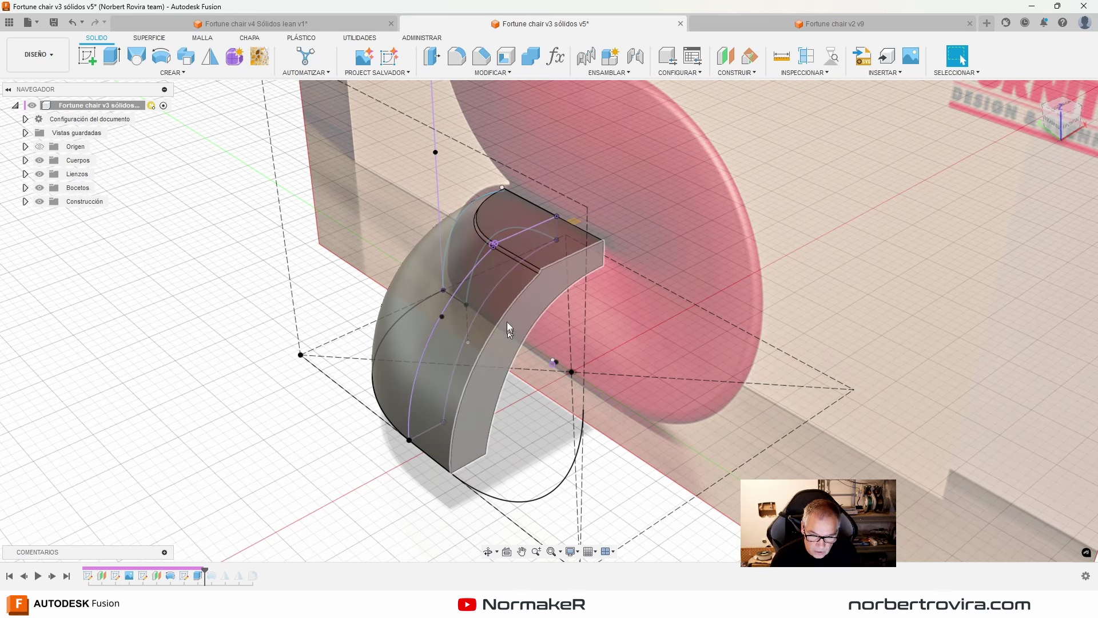
Step: Redefine the next revolve's axis as the profile's top edge
click(53, 576)
shift+middle_drag(143, 509, 199, 474)
double_click(212, 575)
mouse_move(514, 240)
shift+middle_down()
mouse_move(553, 189)
mouse_move(512, 278)
mouse_move(566, 229)
shift+middle_up()
ctrl+click(606, 182)
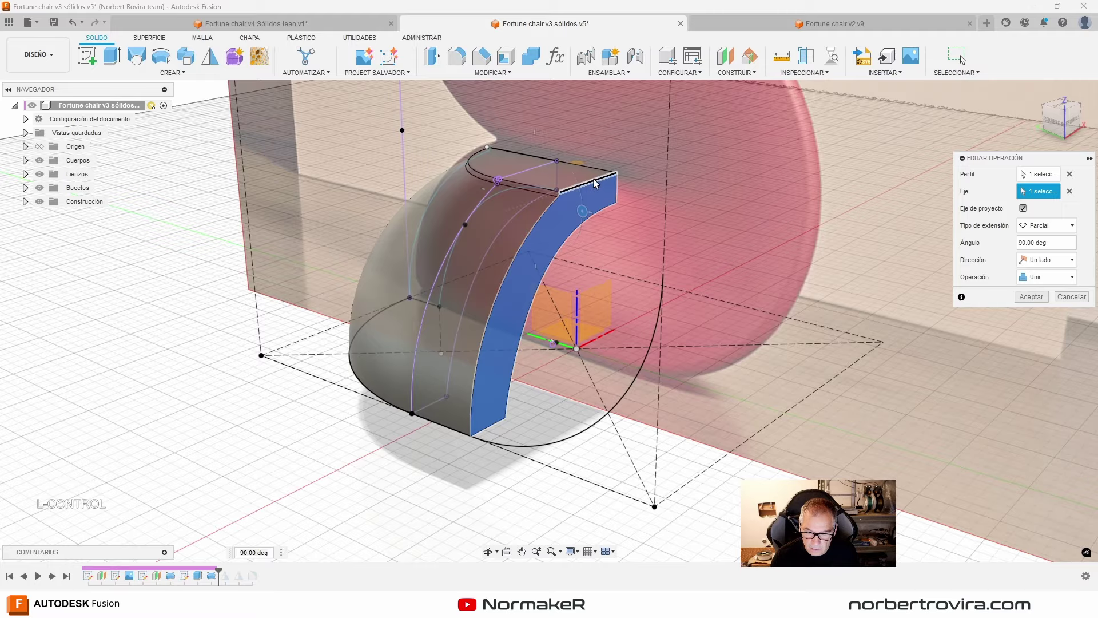
key(Return)
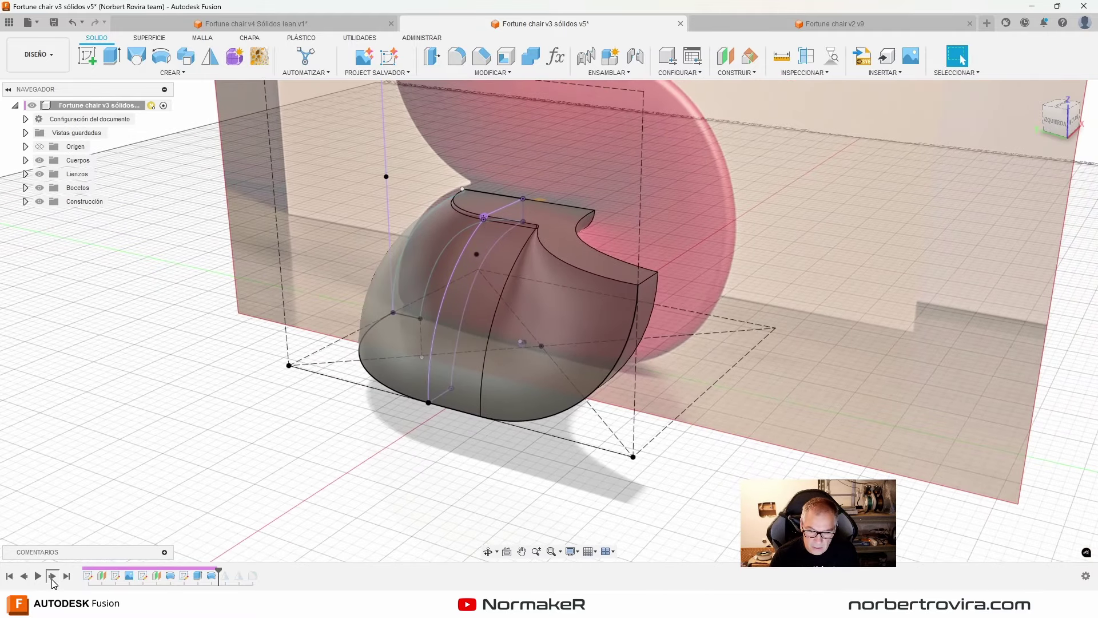
Step: Step the history forward to the end to rebuild the complete mirrored chair
click(52, 576)
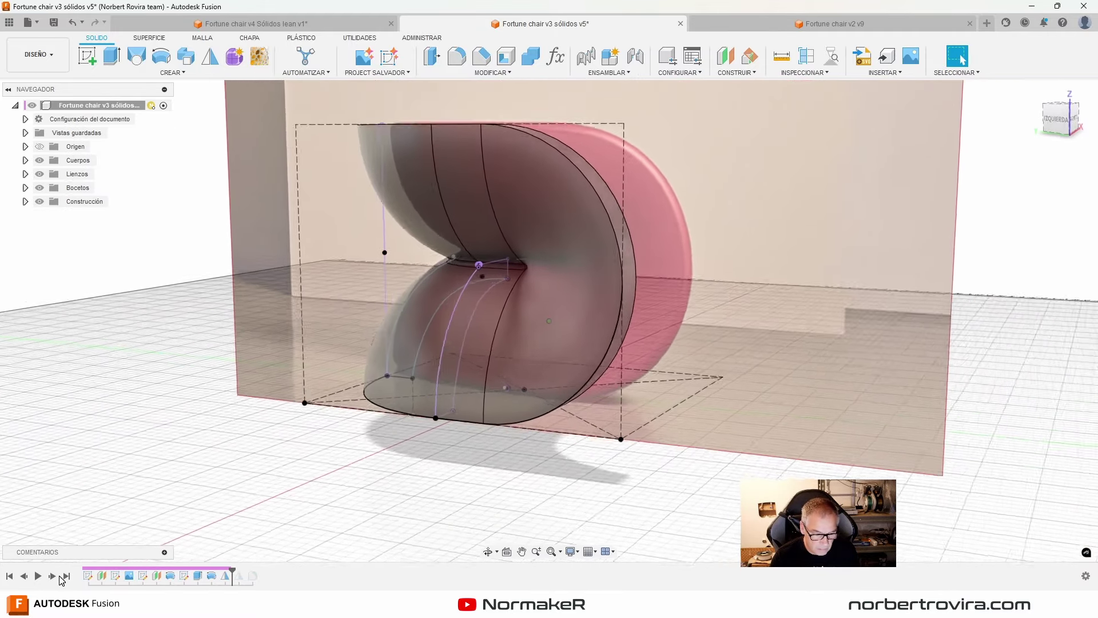
click(60, 576)
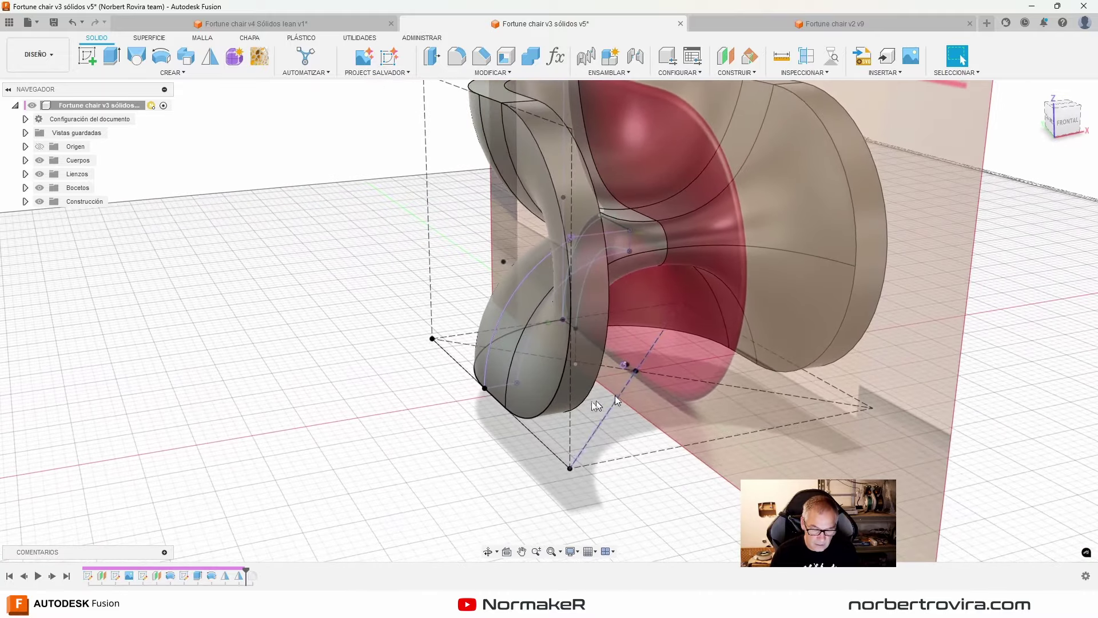
click(53, 577)
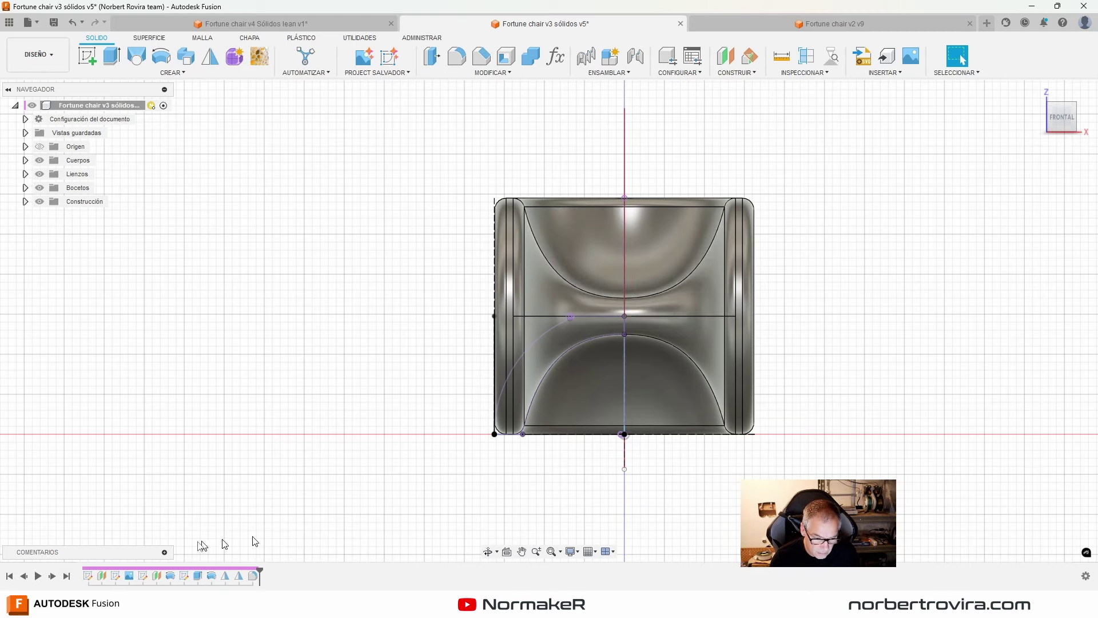
Step: Open Boceto3 without changes, then open the seat profile sketch and select its curves
double_click(116, 578)
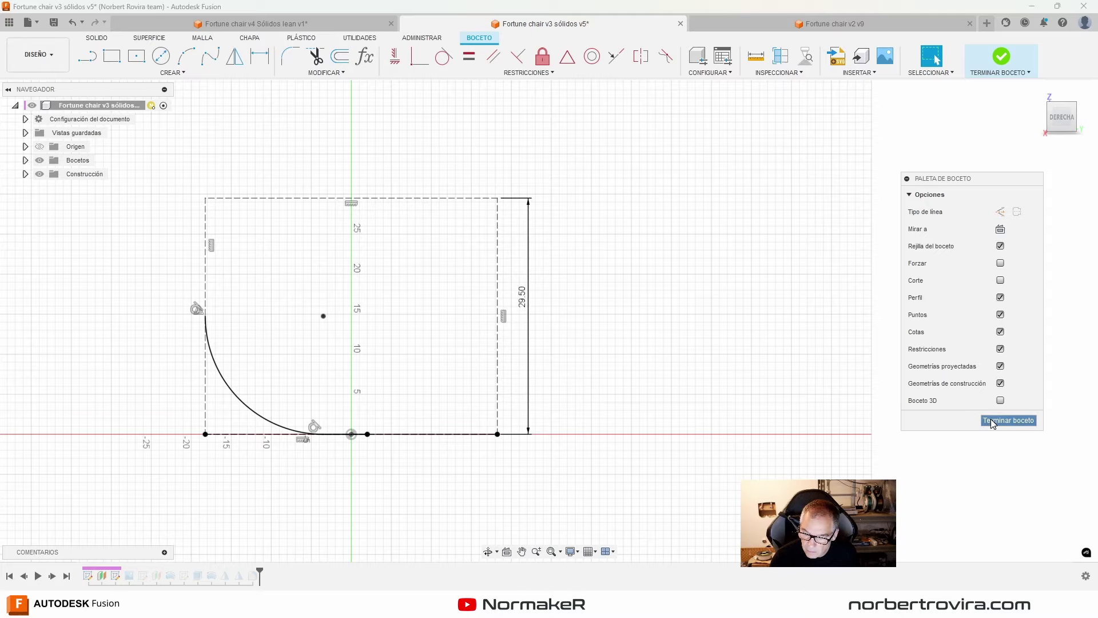
click(1000, 420)
double_click(145, 575)
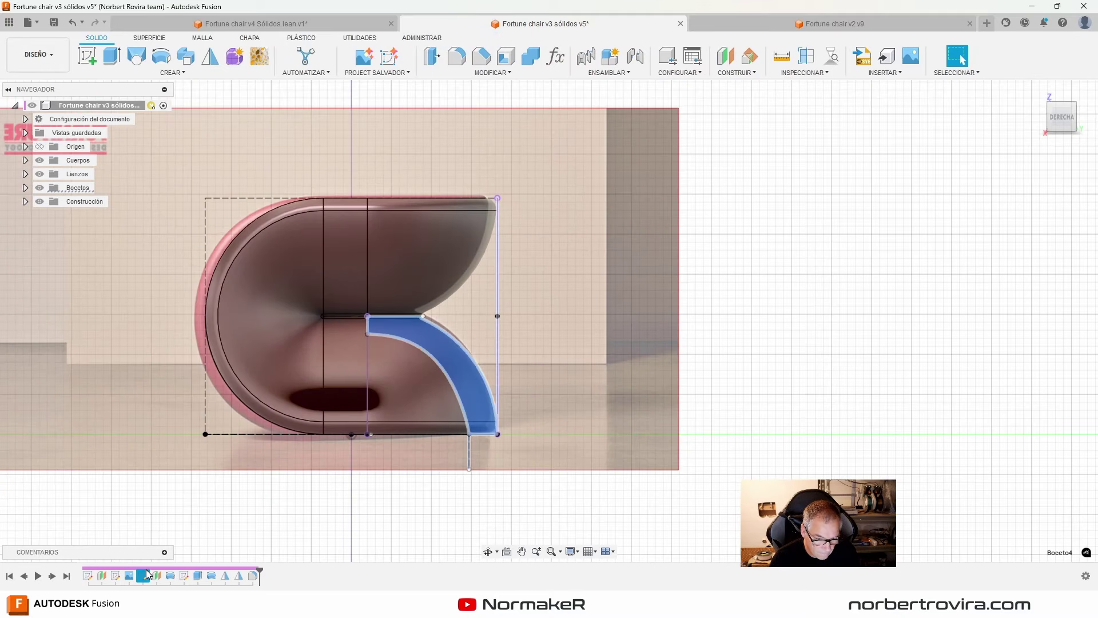
scroll(423, 334, up, 3)
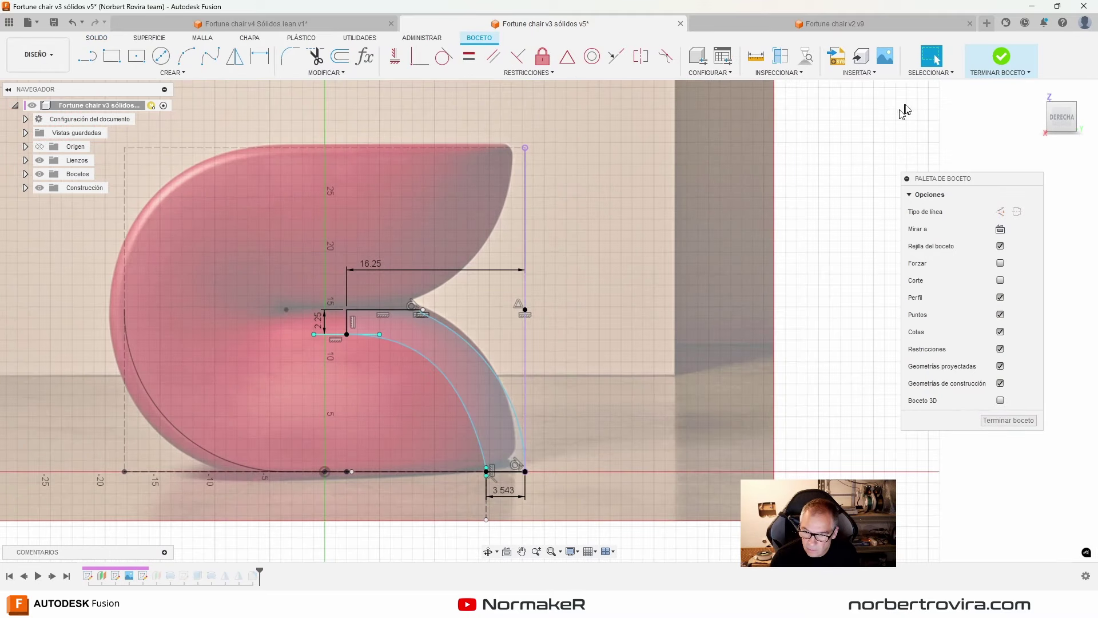
mouse_move(428, 406)
shift+middle_down()
mouse_move(576, 397)
mouse_move(170, 464)
shift+middle_up()
scroll(170, 463, up, 2)
click(342, 338)
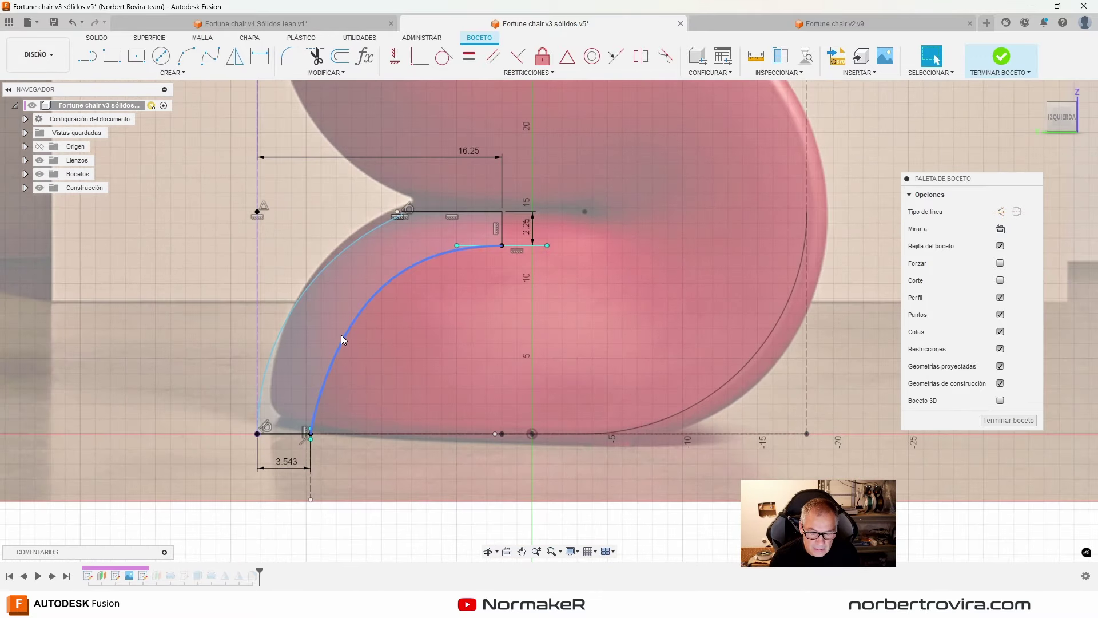
click(341, 334)
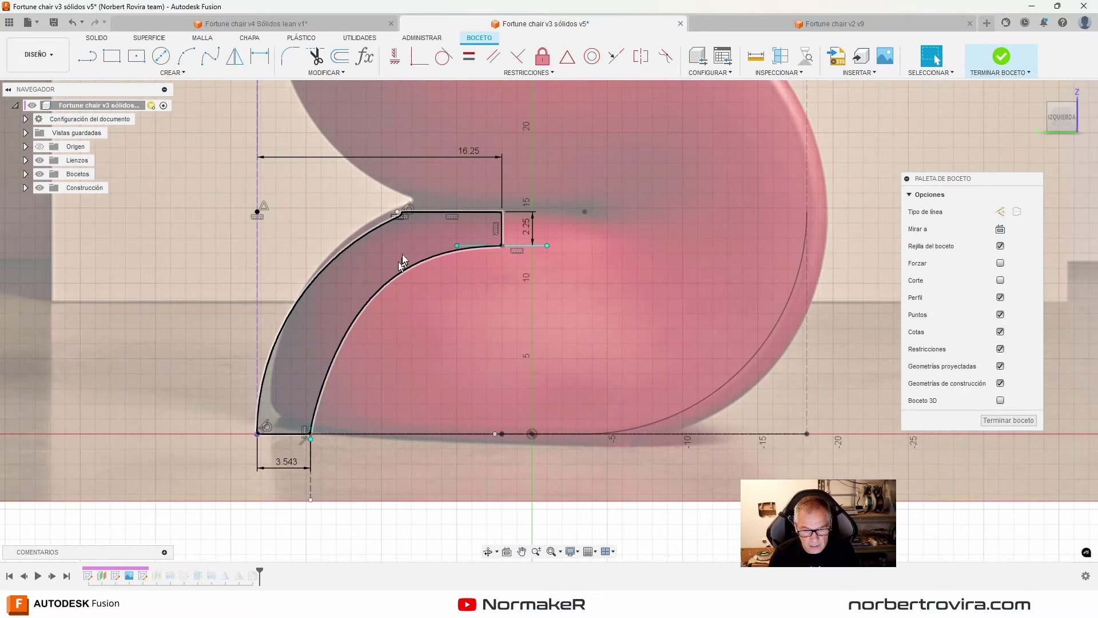
click(367, 242)
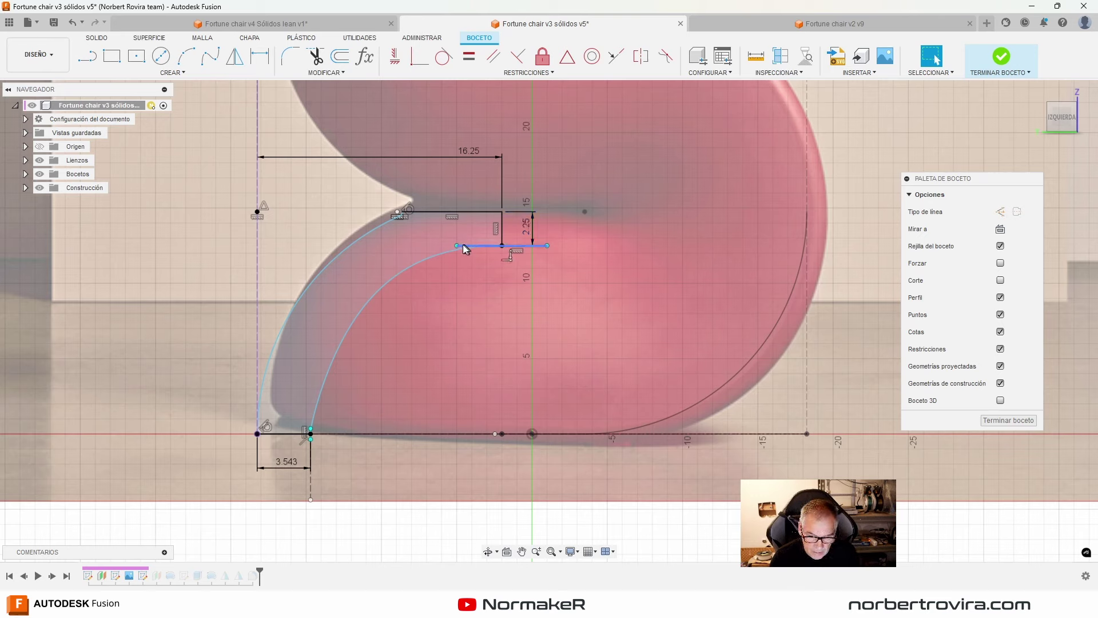
Step: Lengthen the seat line and reshape the inner curve, then finish the profile sketch
drag(458, 245, 435, 246)
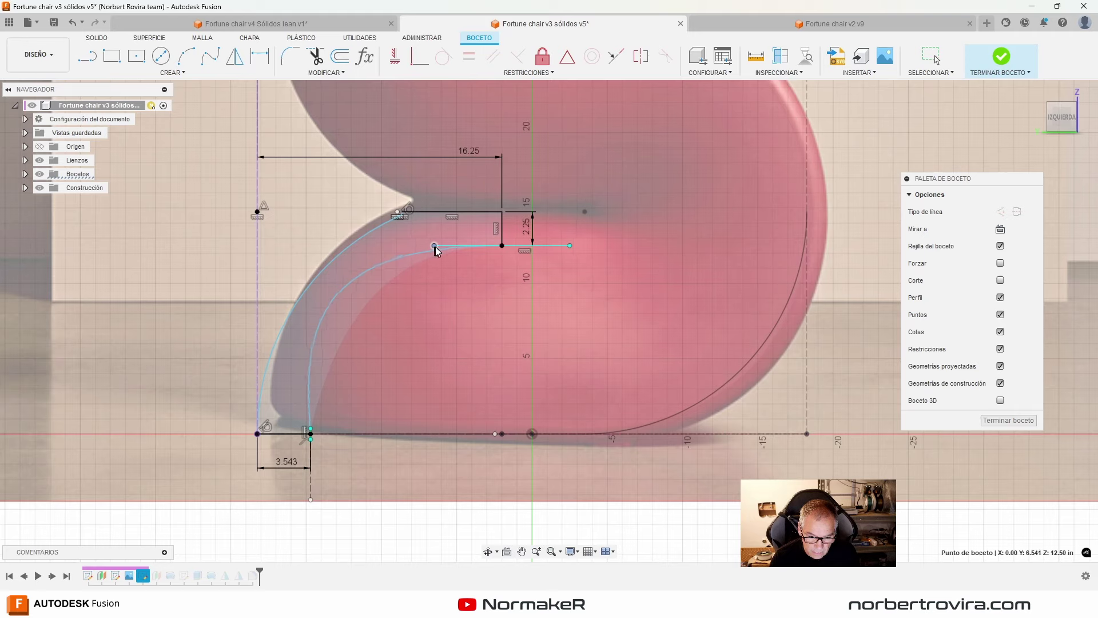
drag(435, 246, 433, 245)
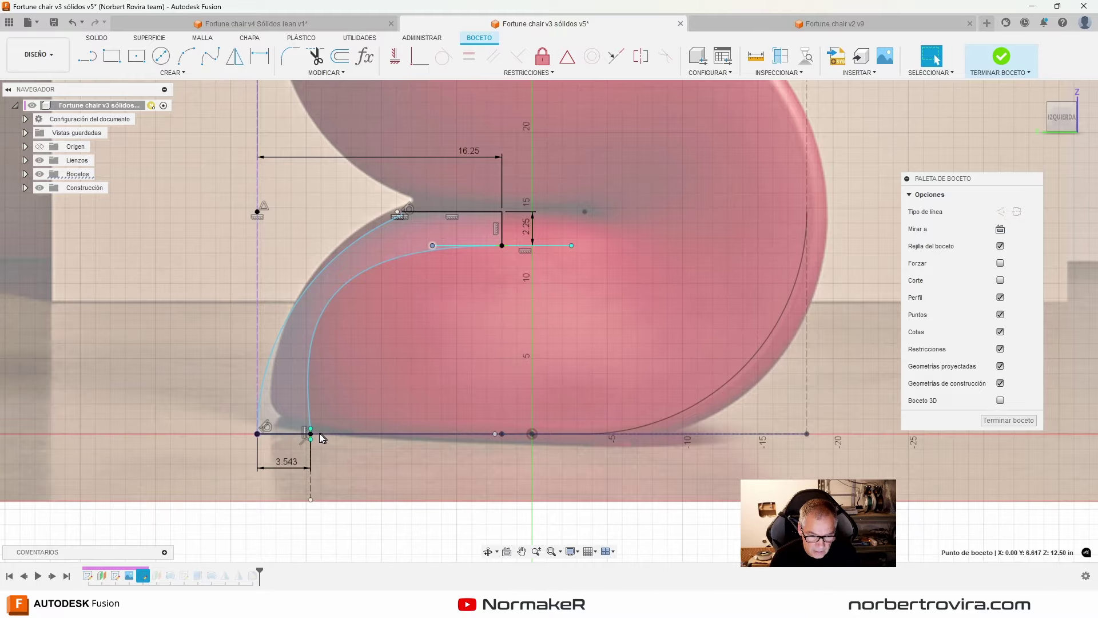
click(999, 421)
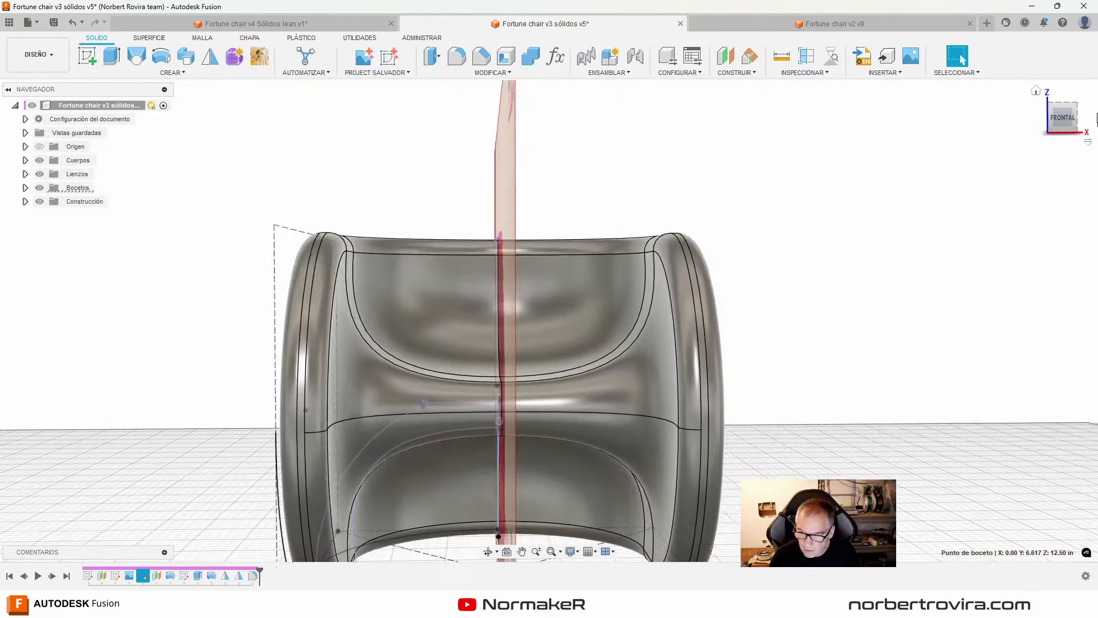
Step: Start a Measure from the seat-top vertex, discarding a first attempt against a profile line
scroll(833, 372, down, 2)
middle_drag(834, 372, 791, 299)
scroll(901, 265, up, 1)
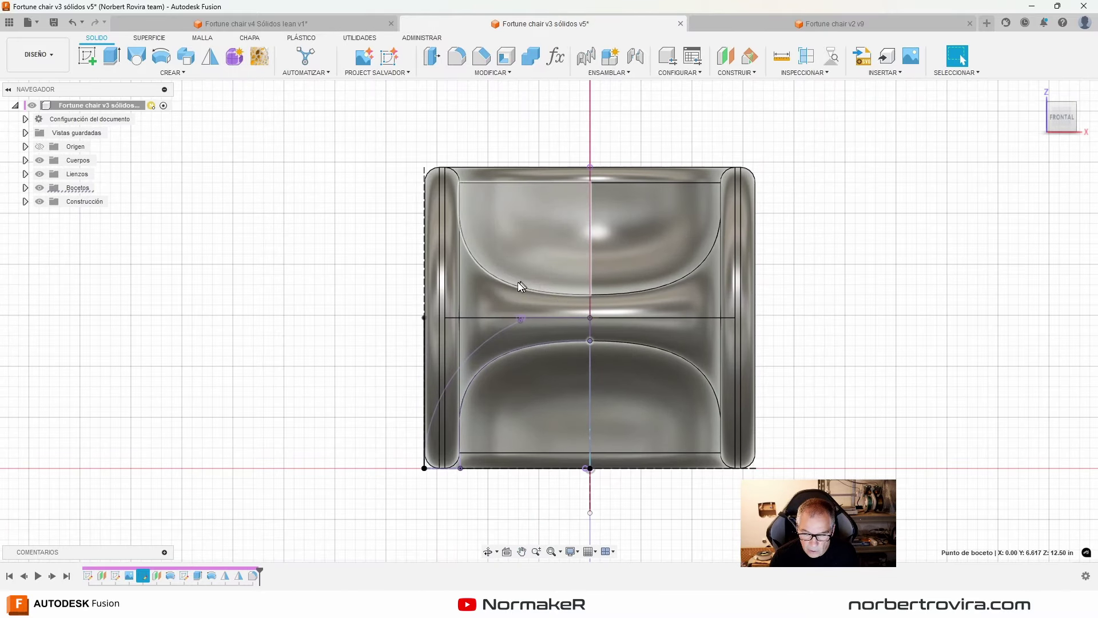
mouse_move(885, 255)
shift+middle_down()
mouse_move(890, 268)
mouse_move(817, 188)
shift+middle_up()
click(781, 55)
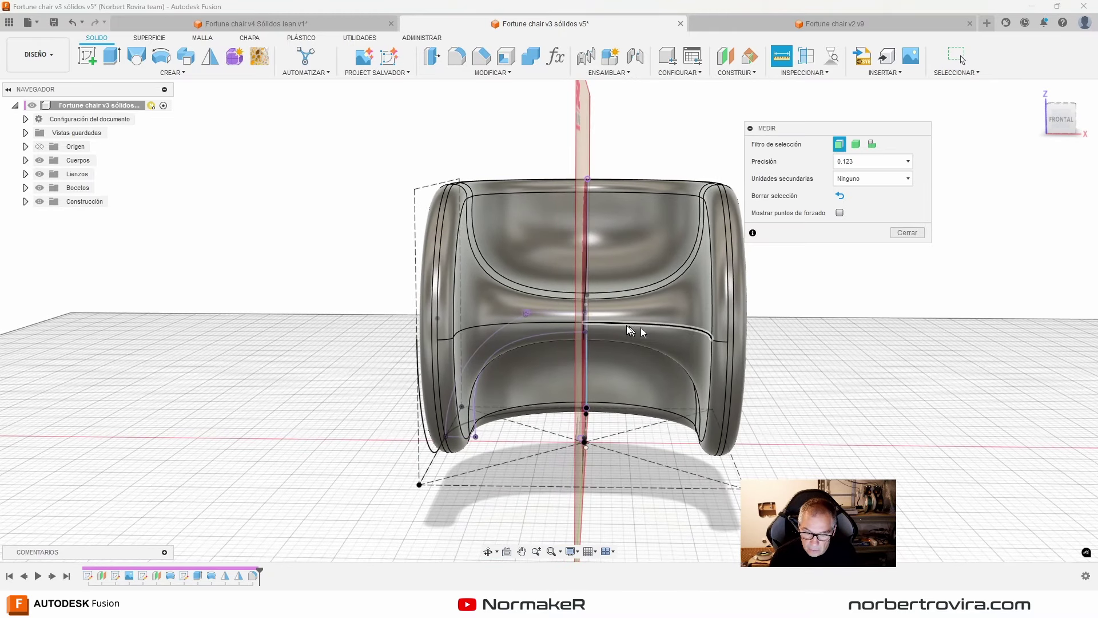
mouse_move(641, 211)
shift+middle_down()
mouse_move(656, 290)
mouse_move(608, 273)
shift+middle_up()
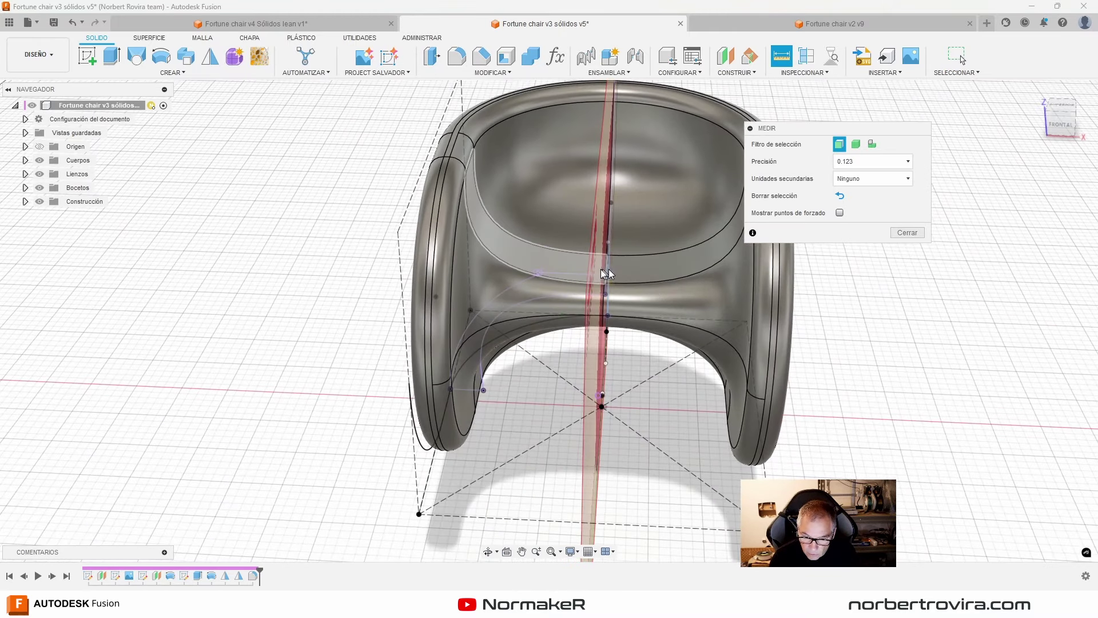
click(605, 284)
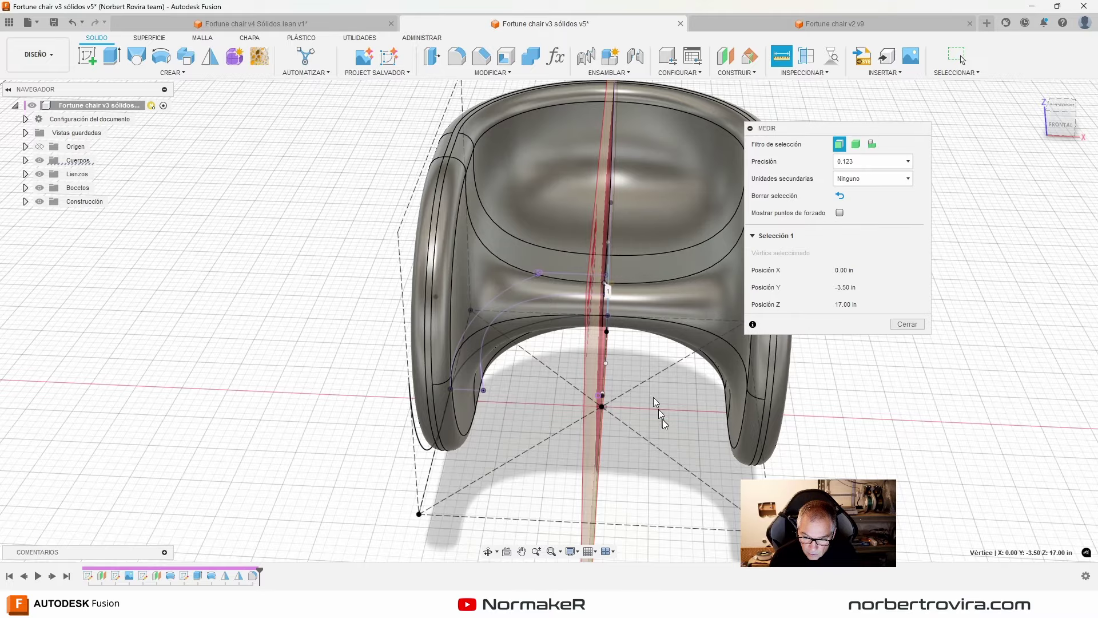
shift+middle_drag(653, 397, 629, 421)
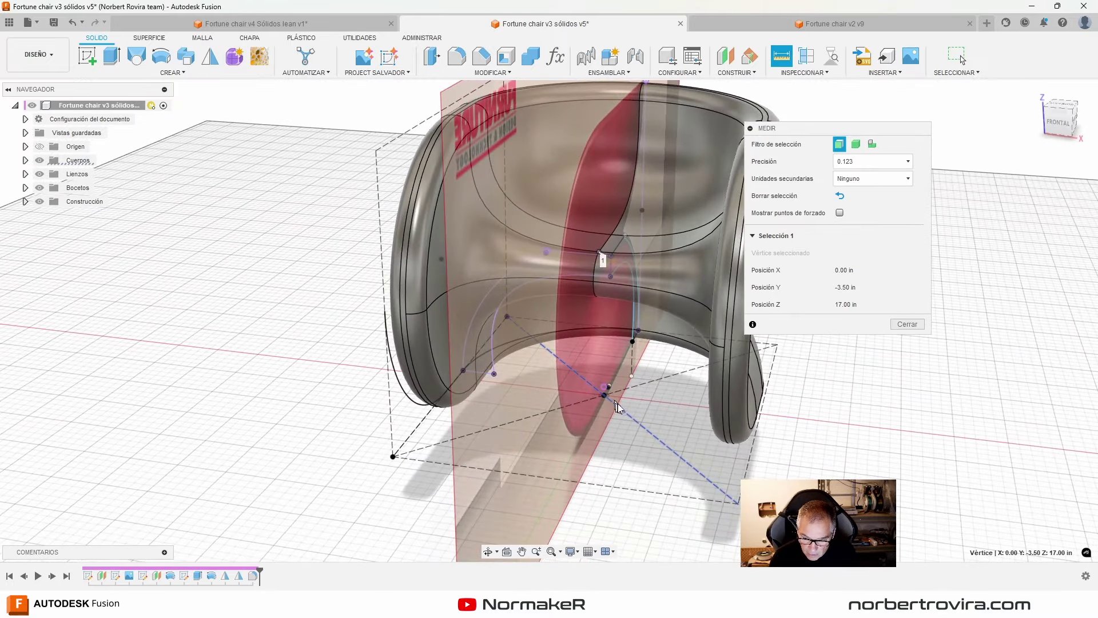
click(618, 404)
shift+middle_drag(684, 427, 777, 437)
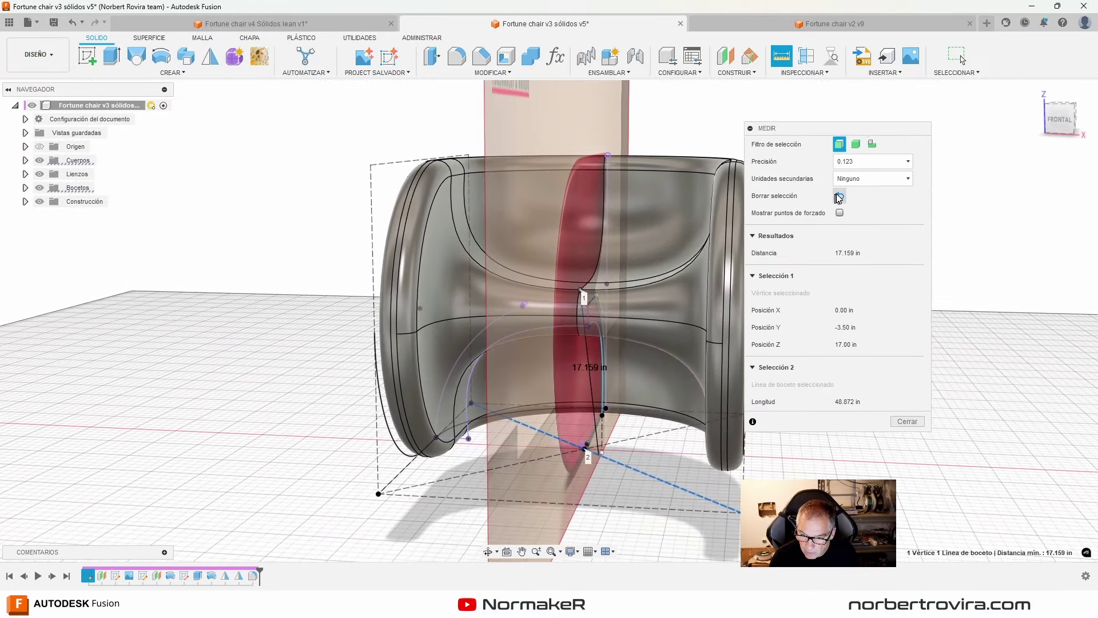
click(838, 197)
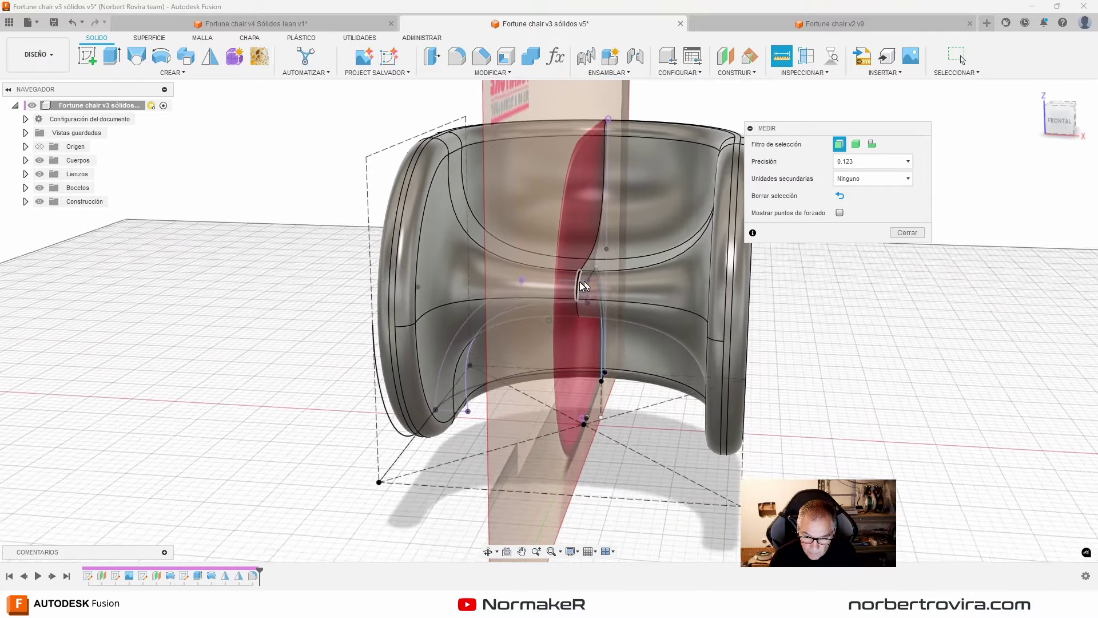
shift+middle_drag(579, 282, 579, 257)
click(580, 257)
mouse_move(634, 347)
shift+middle_down()
mouse_move(519, 443)
mouse_move(466, 452)
mouse_move(465, 424)
mouse_move(482, 419)
mouse_move(404, 316)
shift+middle_up()
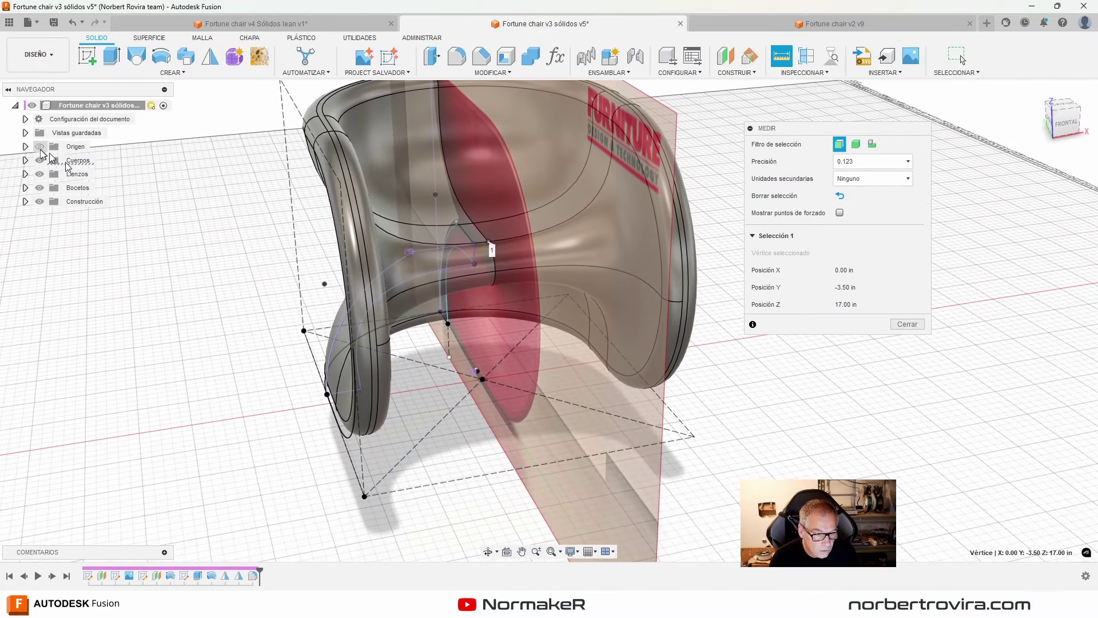
Step: Show the origin planes and measure the seat vertex to the XY plane: 17.00 in
click(41, 147)
mouse_move(514, 366)
shift+middle_down()
mouse_move(703, 358)
mouse_move(577, 303)
mouse_move(550, 233)
mouse_move(561, 228)
mouse_move(513, 264)
shift+middle_up()
click(612, 377)
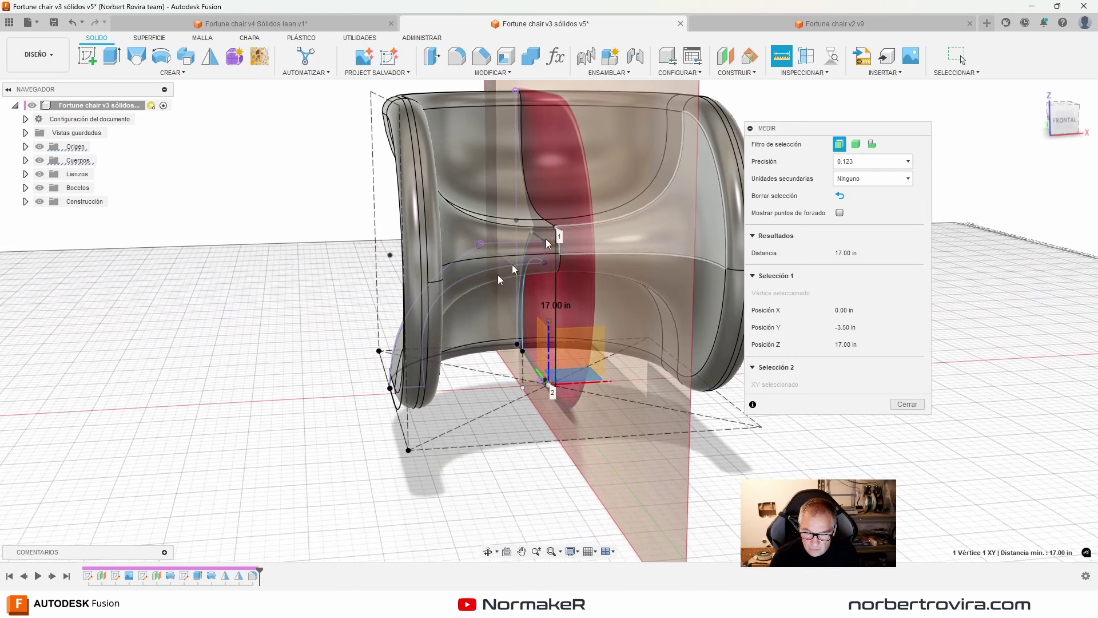
Step: Compare with the 17 in seat height on the product page, then close Measure
key(alt+Tab)
scroll(252, 449, down, 5)
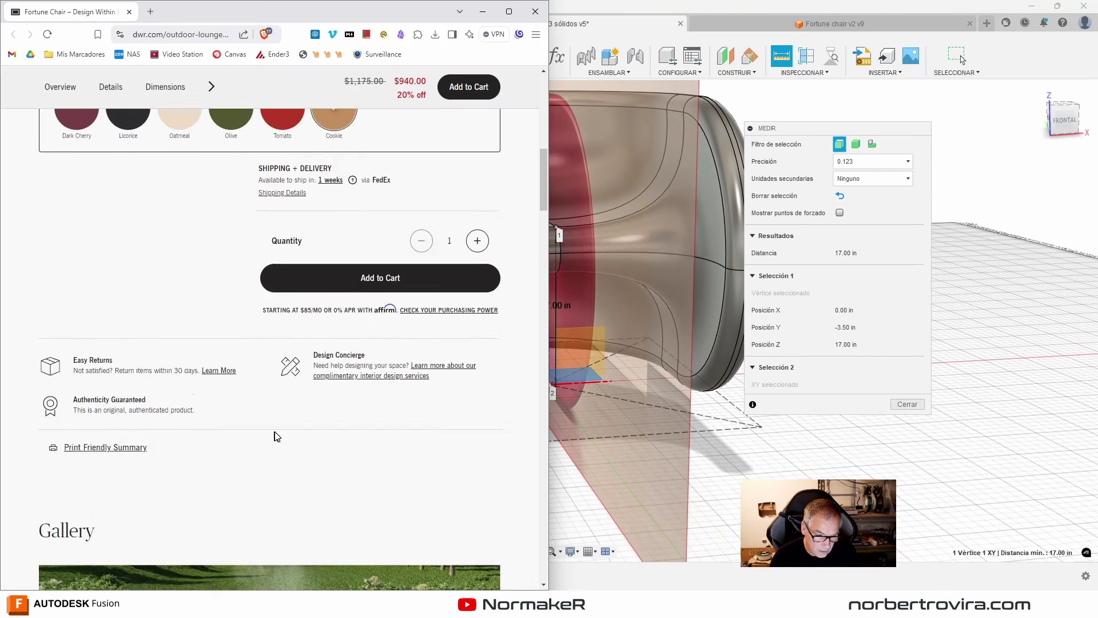
scroll(275, 436, down, 5)
scroll(274, 441, down, 4)
scroll(266, 414, up, 4)
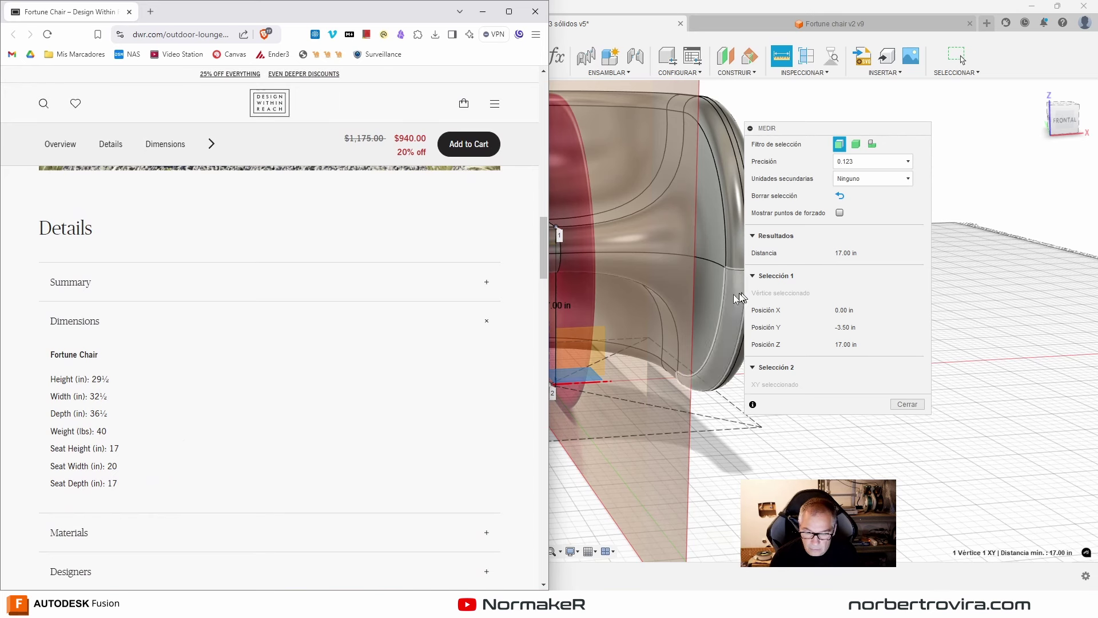
key(alt+Tab)
click(907, 404)
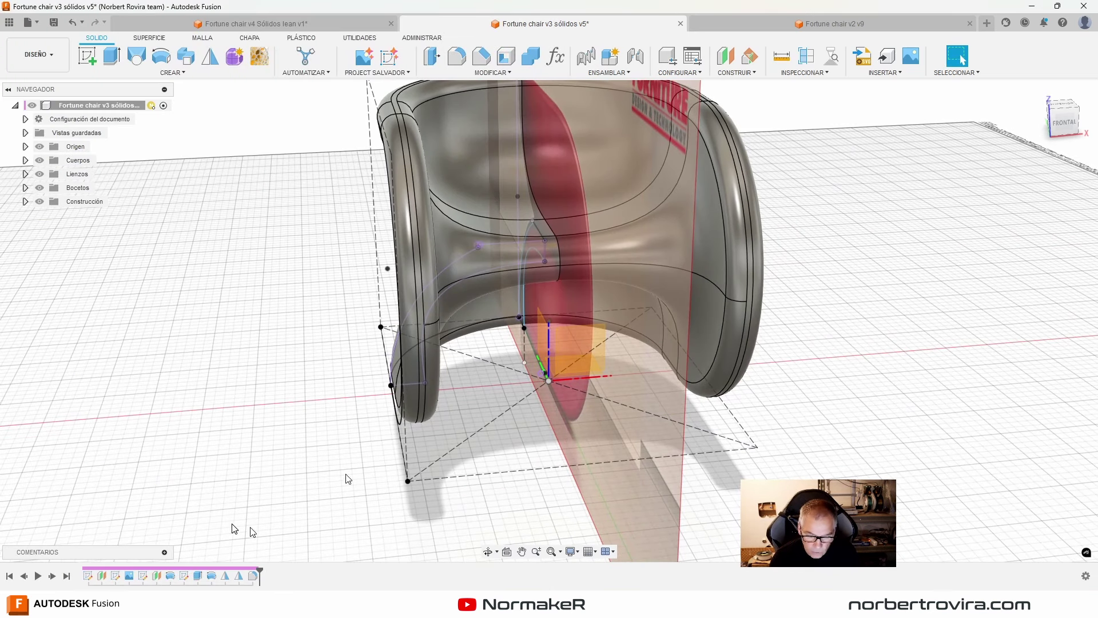
double_click(139, 577)
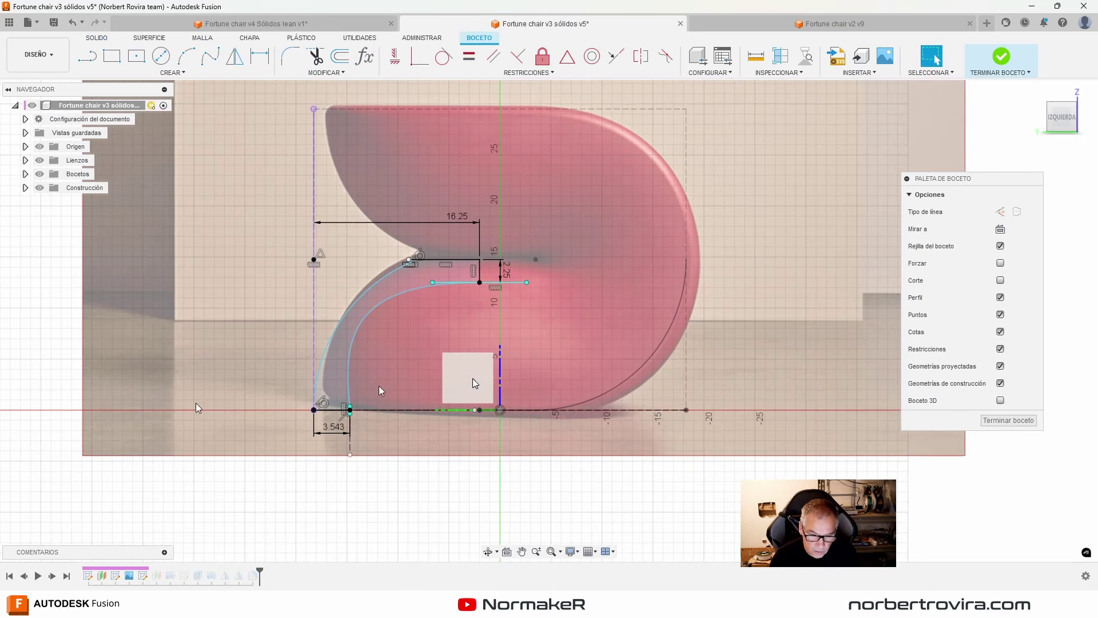
scroll(461, 249, up, 3)
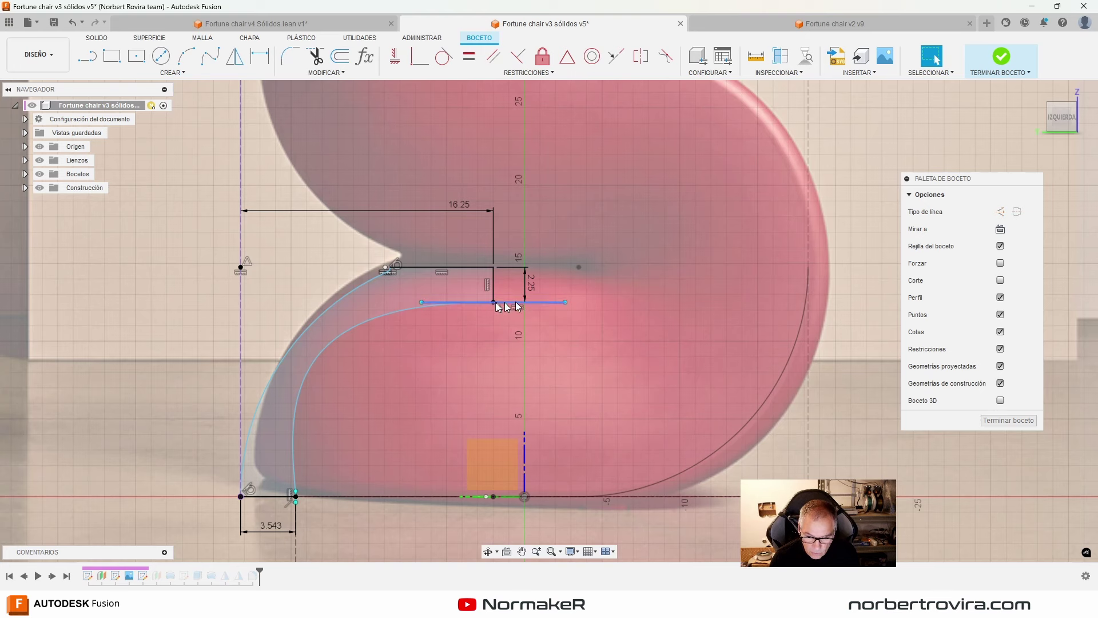
scroll(481, 310, down, 5)
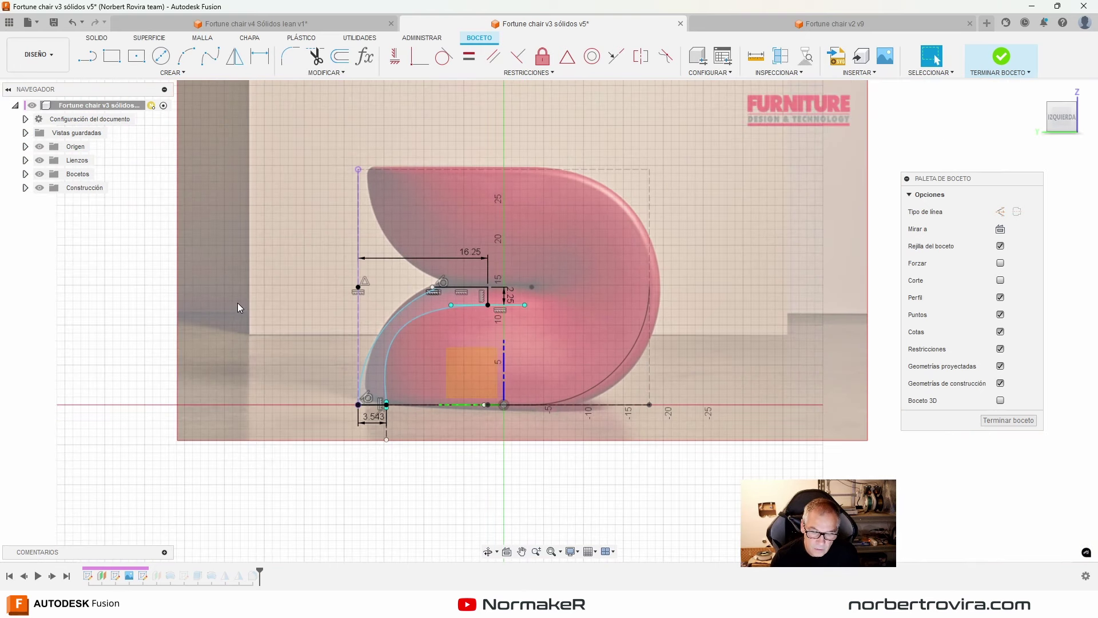
click(752, 66)
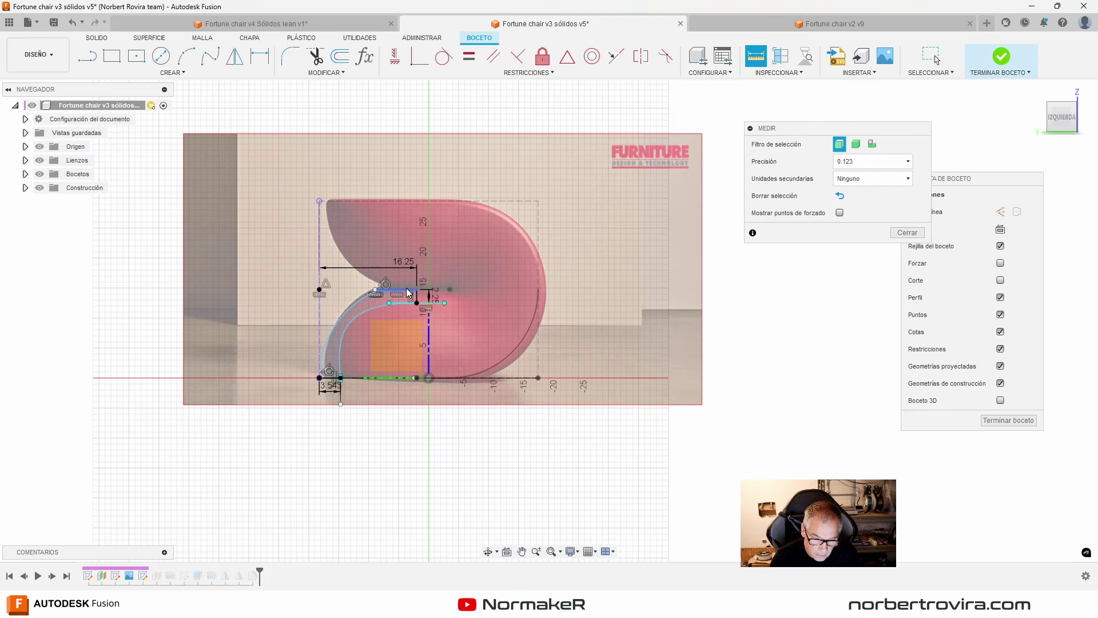
click(408, 293)
key(Escape)
scroll(299, 286, up, 2)
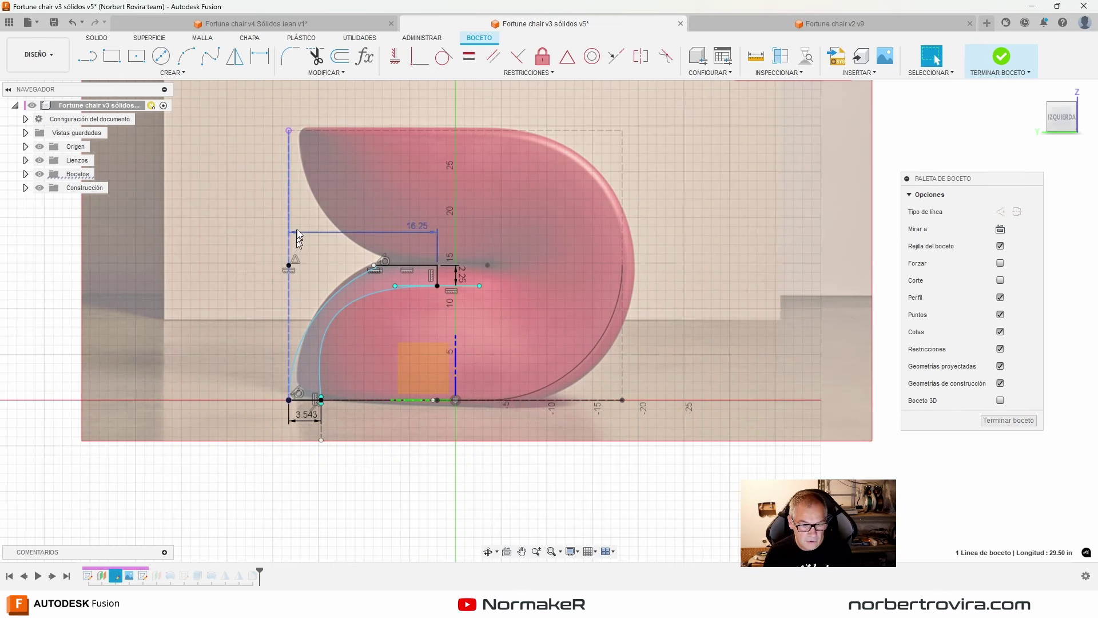
click(287, 206)
scroll(303, 245, up, 1)
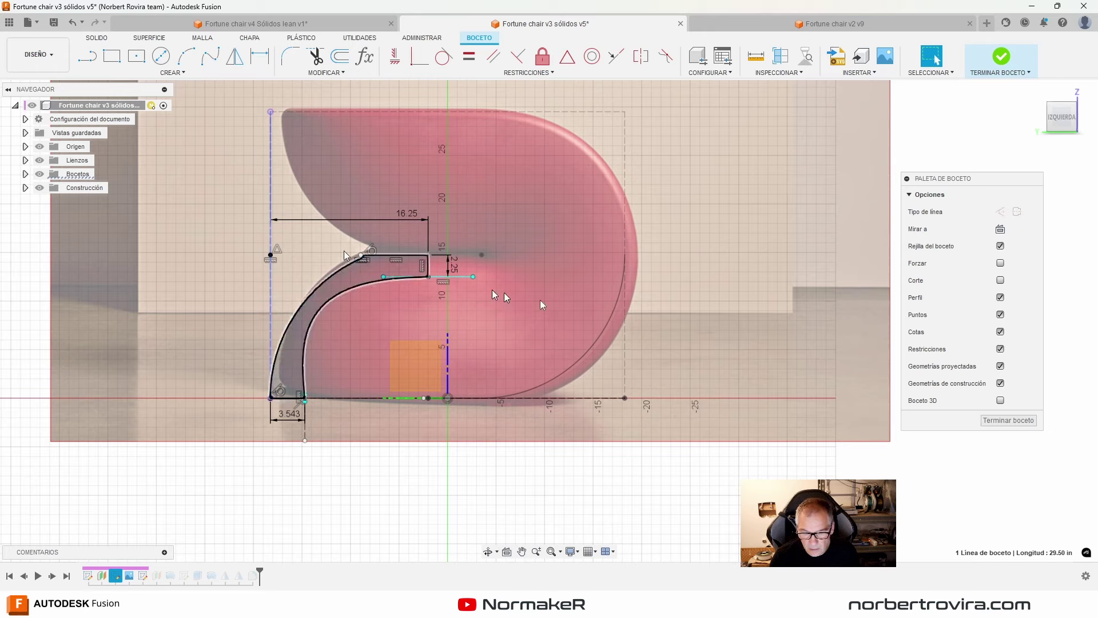
double_click(456, 271)
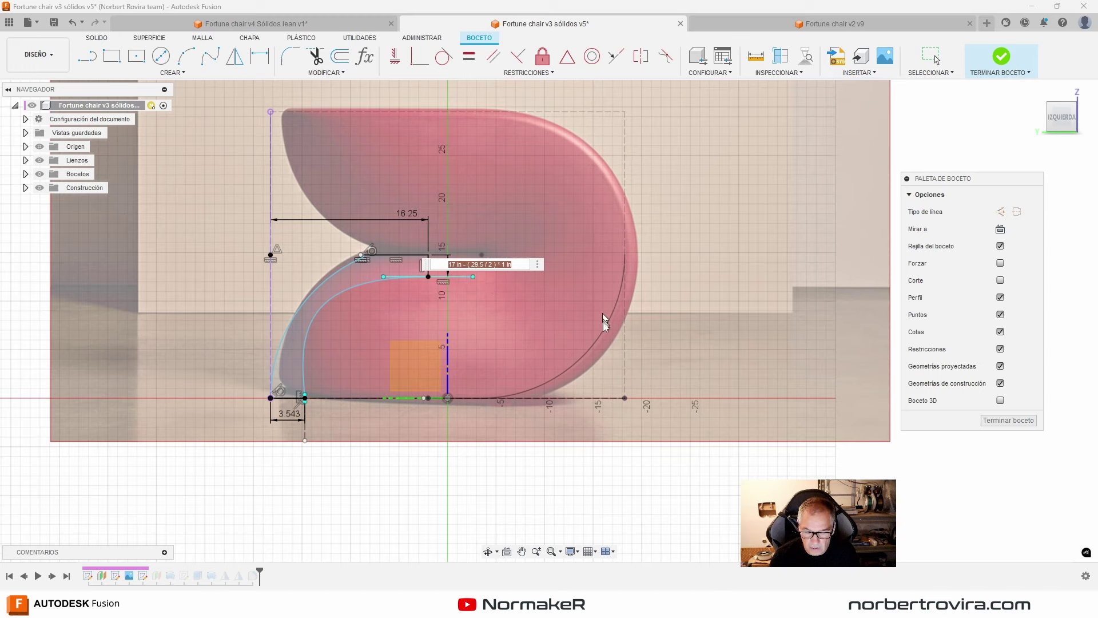
key(Return)
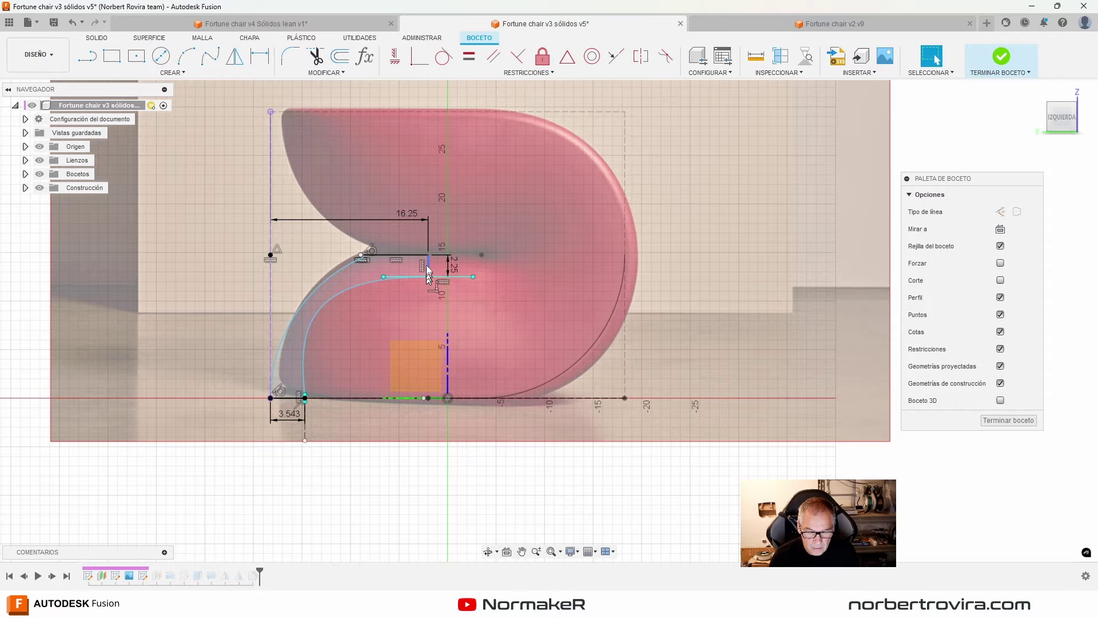
Step: Measure the 4.50 in gap between the seat-top vertex and the vertex below it
click(1001, 57)
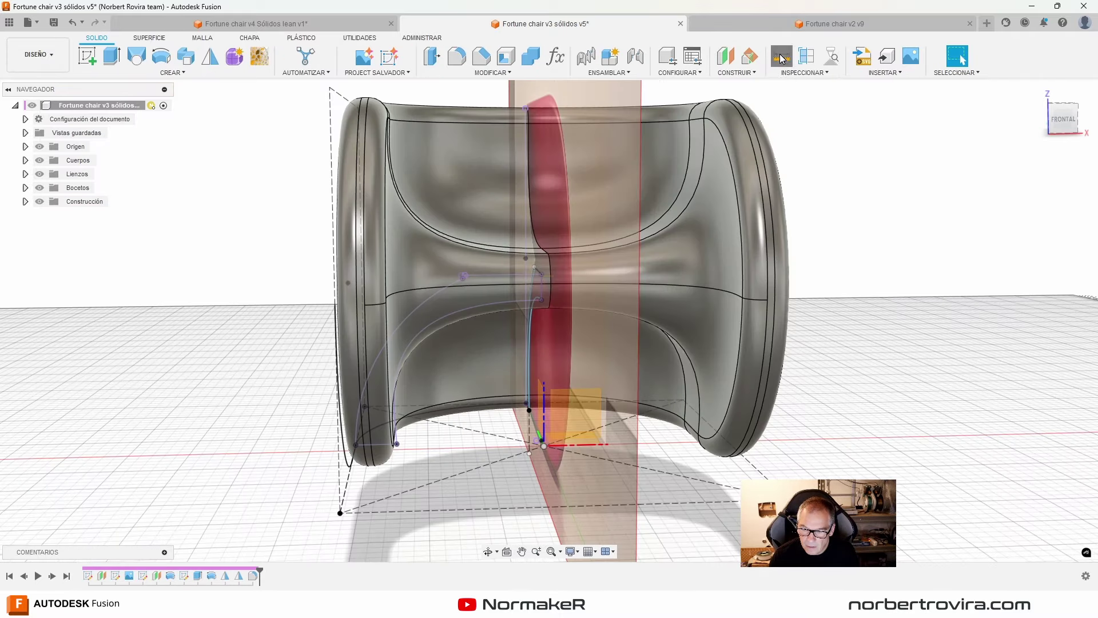
key(i)
click(551, 235)
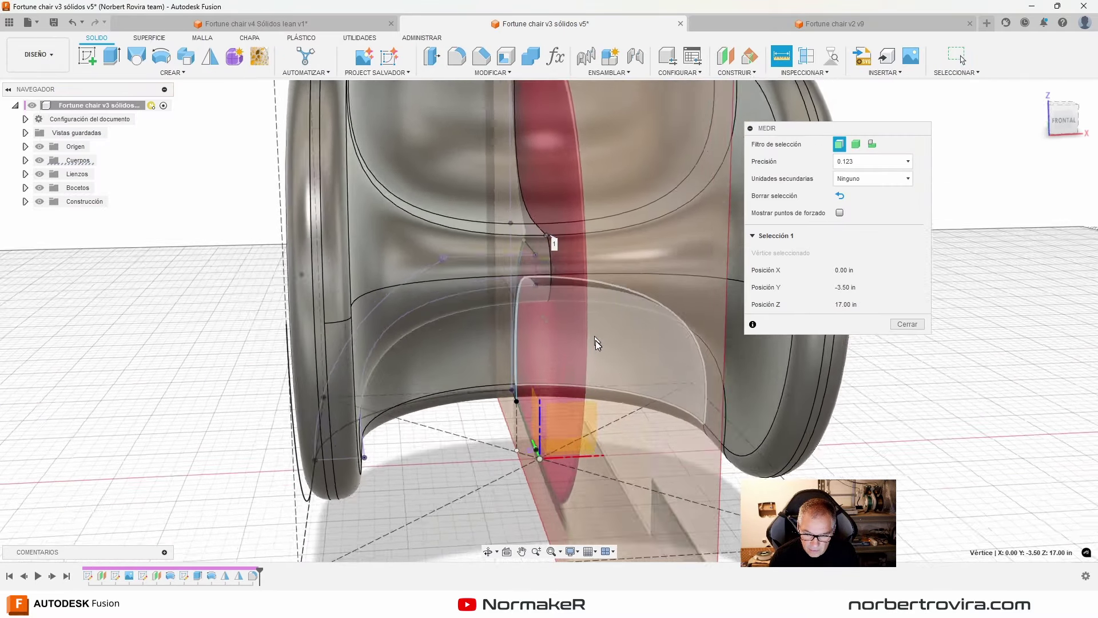
shift+middle_drag(552, 235, 544, 283)
click(541, 283)
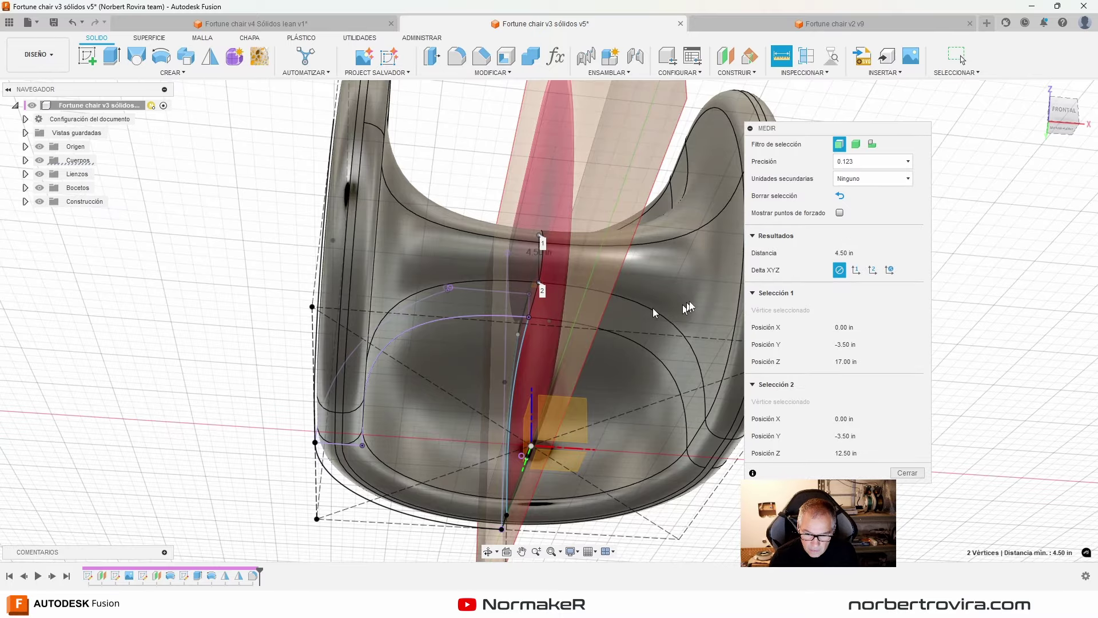
mouse_move(653, 308)
shift+middle_down()
mouse_move(532, 195)
mouse_move(564, 242)
mouse_move(581, 301)
mouse_move(548, 260)
mouse_move(546, 286)
shift+middle_up()
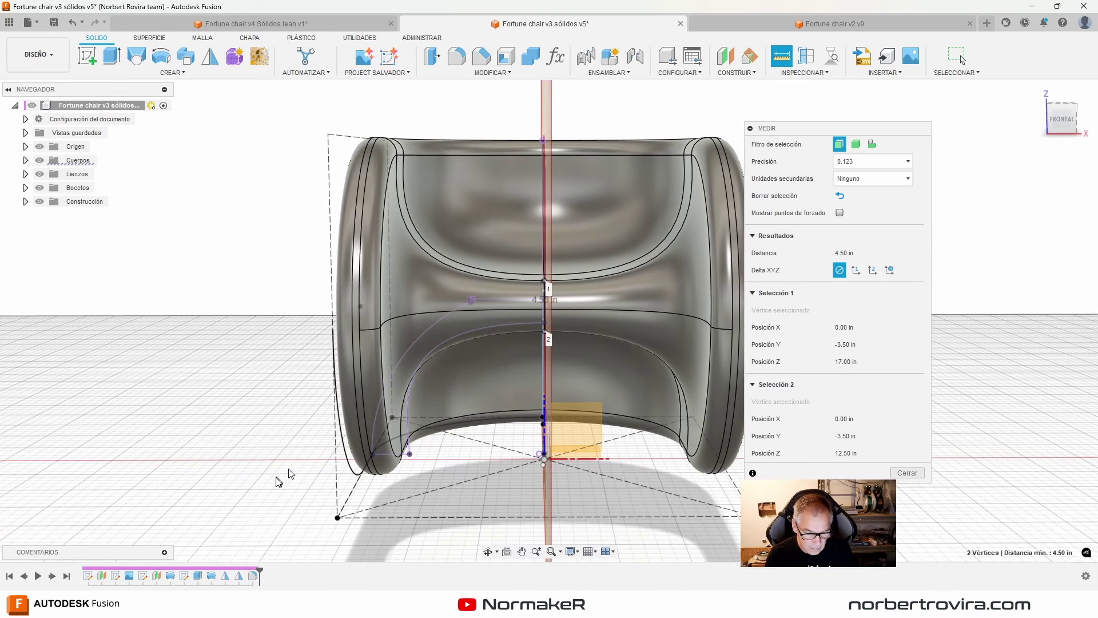
Step: Close the measurement, then reopen the chair profile sketch and finish it again
click(907, 472)
double_click(142, 575)
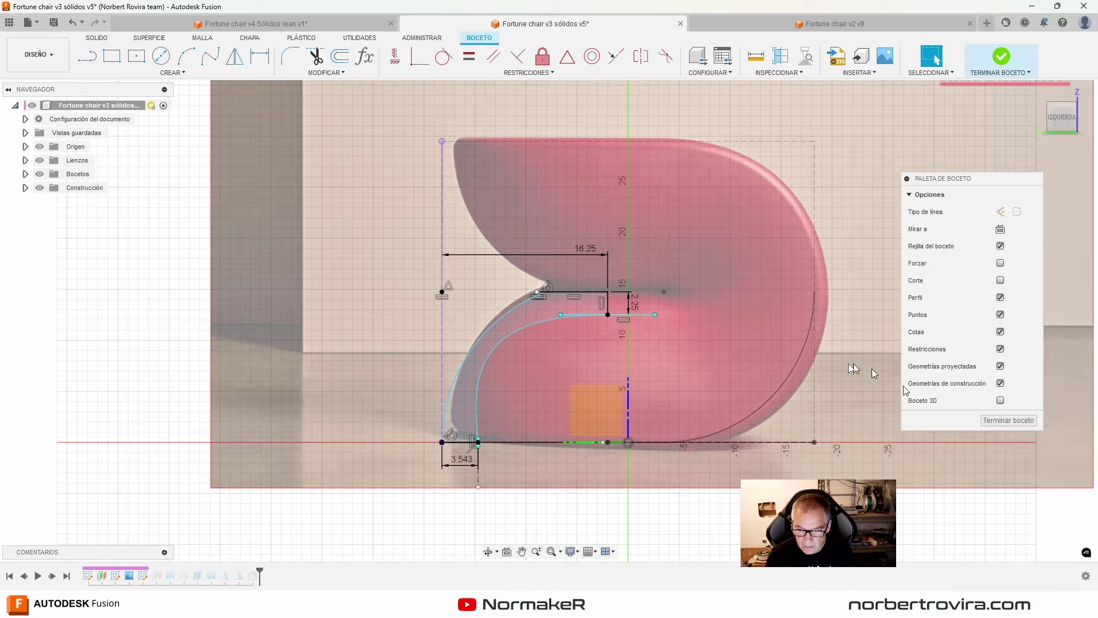
click(1003, 421)
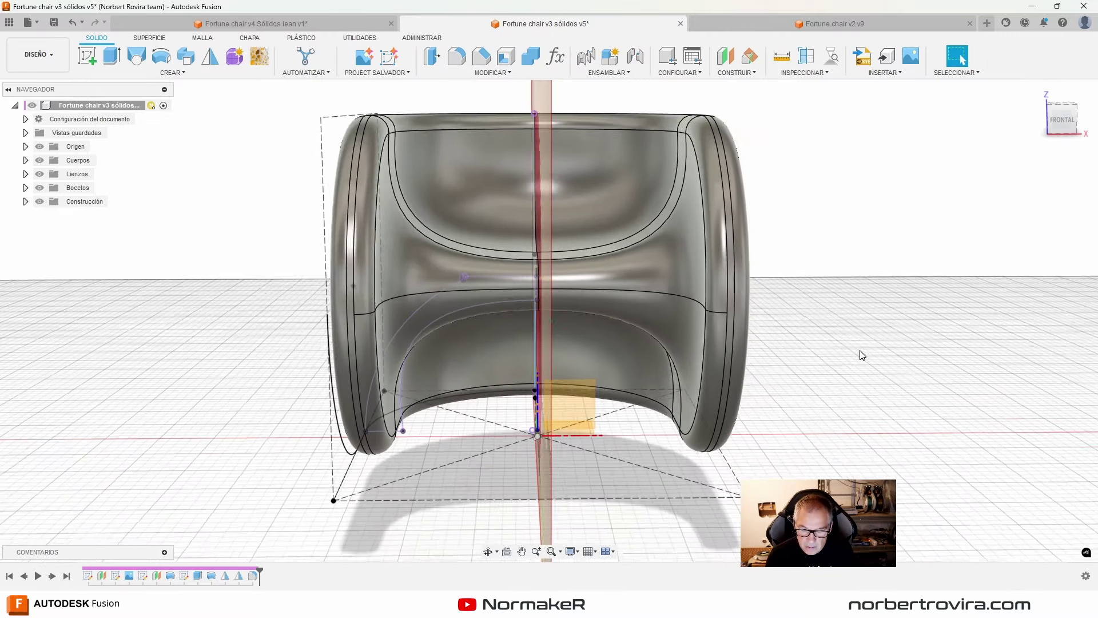
Step: Bring up the Fortune chair v2 v9 design and view its chair shell from the left-front
mouse_move(931, 357)
shift+middle_down()
mouse_move(610, 246)
mouse_move(351, 315)
mouse_move(456, 328)
mouse_move(448, 360)
mouse_move(355, 354)
mouse_move(379, 315)
mouse_move(808, 241)
mouse_move(853, 281)
mouse_move(789, 306)
mouse_move(811, 259)
mouse_move(745, 297)
mouse_move(722, 382)
shift+middle_up()
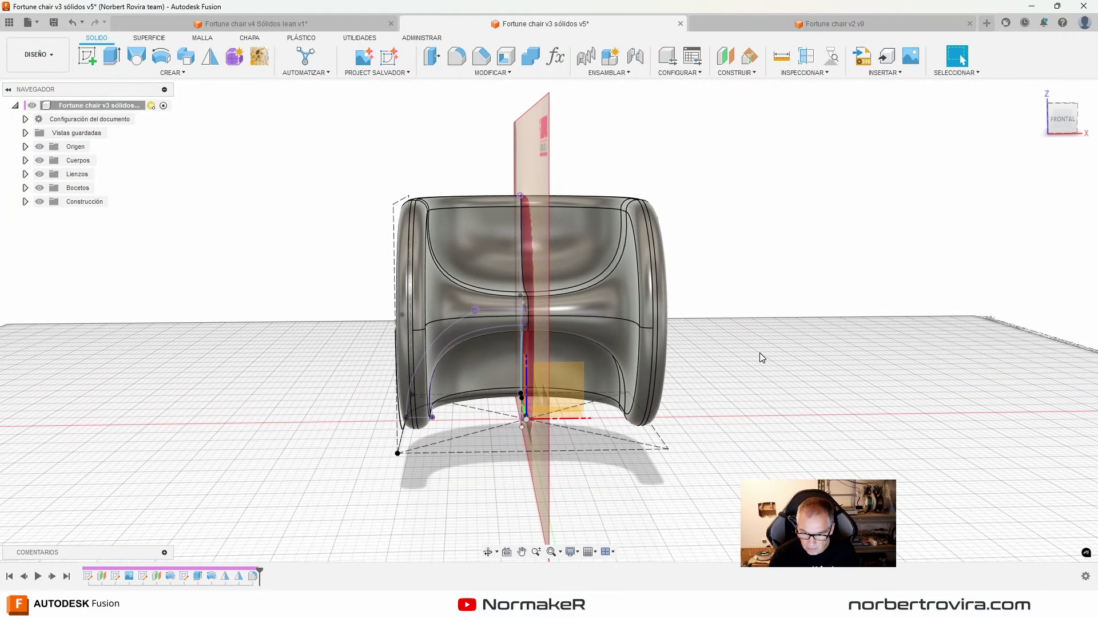
click(811, 21)
mouse_move(746, 333)
shift+middle_down()
mouse_move(750, 318)
mouse_move(730, 353)
mouse_move(531, 402)
shift+middle_up()
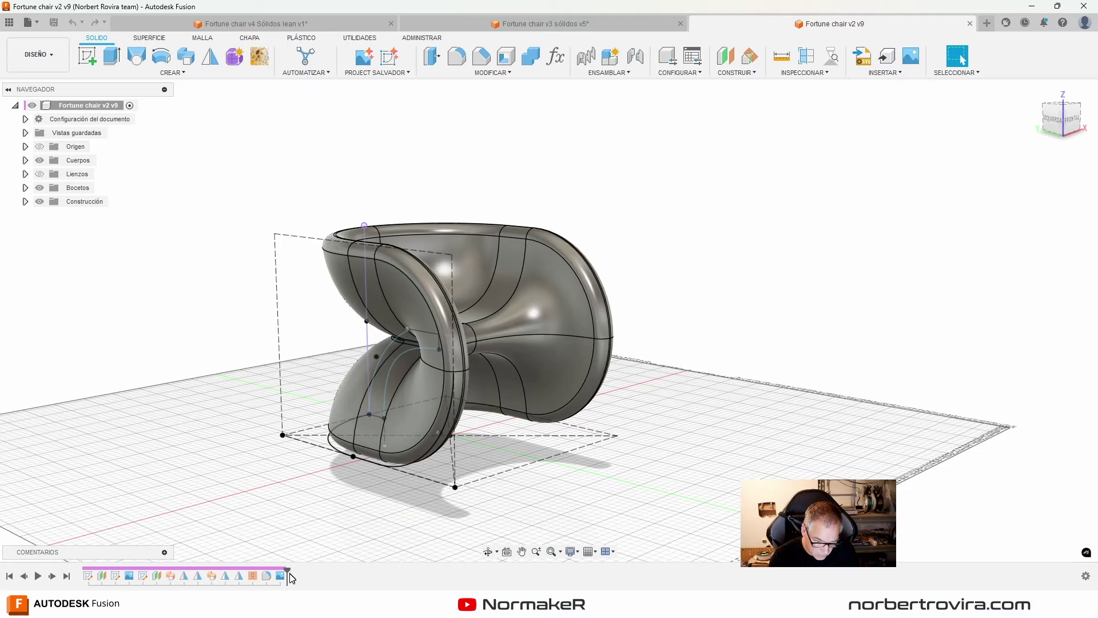
Step: Roll the v2 timeline back to the sweep and confirm the single-path sweep unchanged
drag(288, 572, 122, 572)
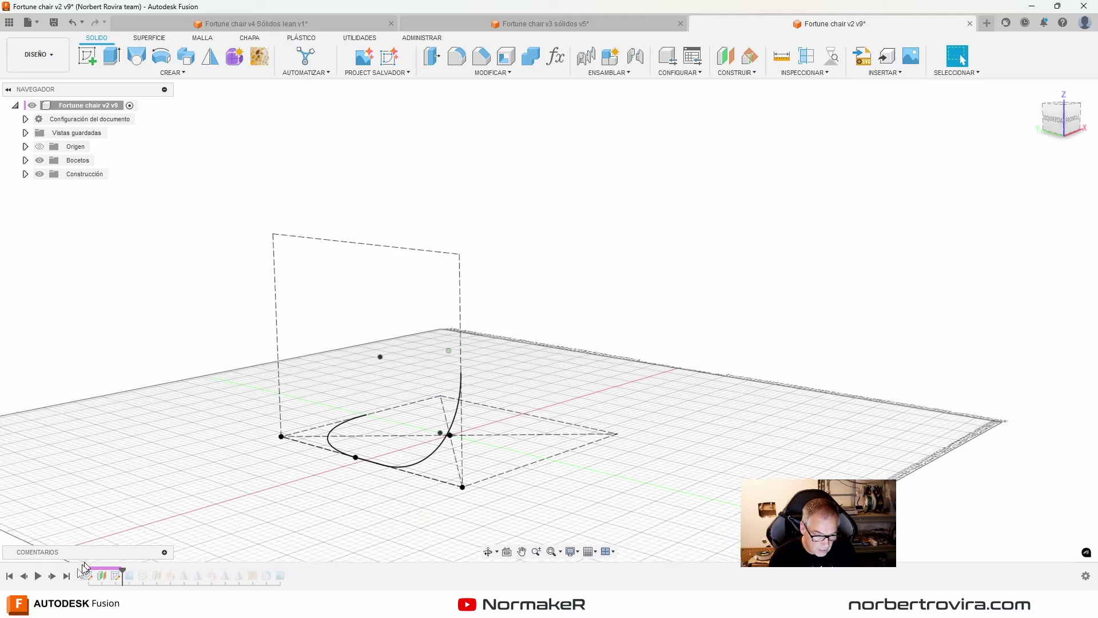
click(54, 577)
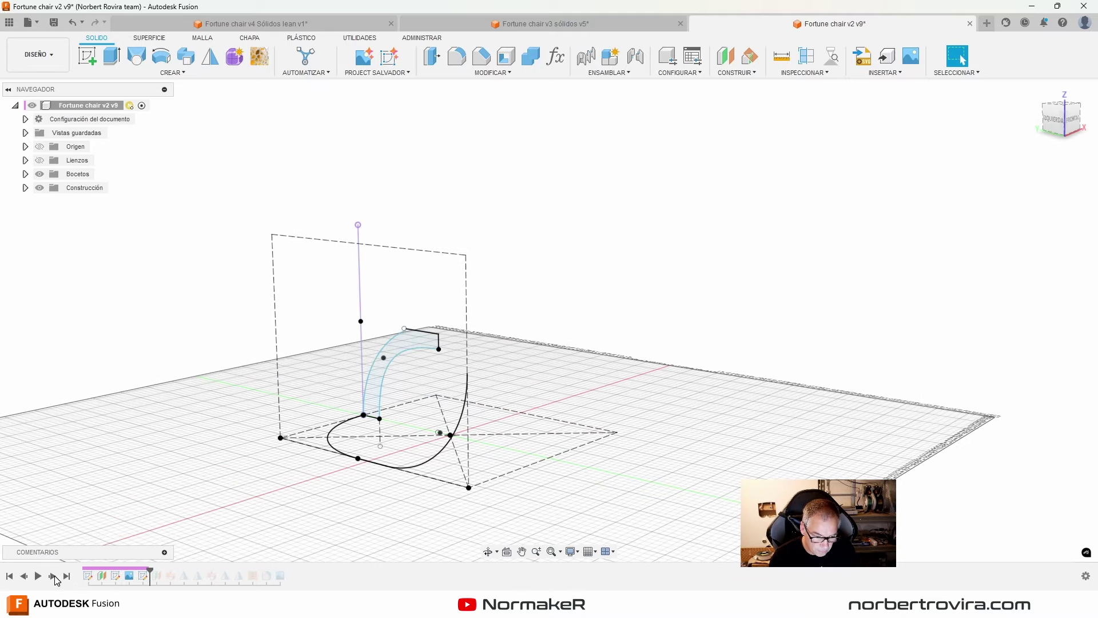
mouse_move(321, 352)
shift+middle_down()
mouse_move(134, 536)
mouse_move(229, 515)
shift+middle_up()
click(51, 576)
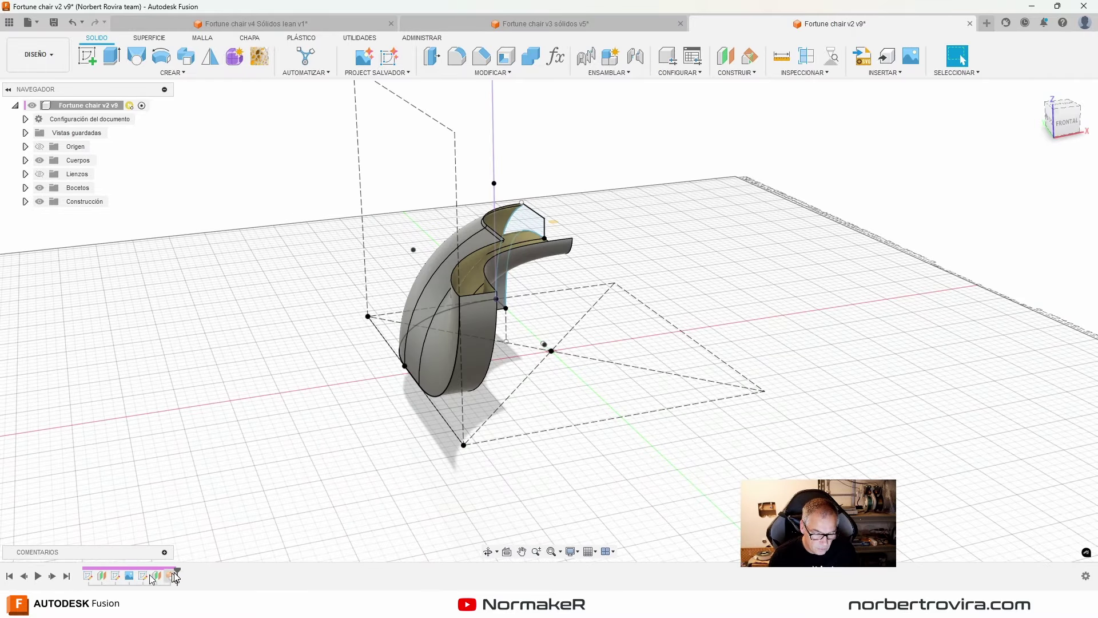
double_click(170, 576)
shift+middle_drag(722, 292, 598, 193)
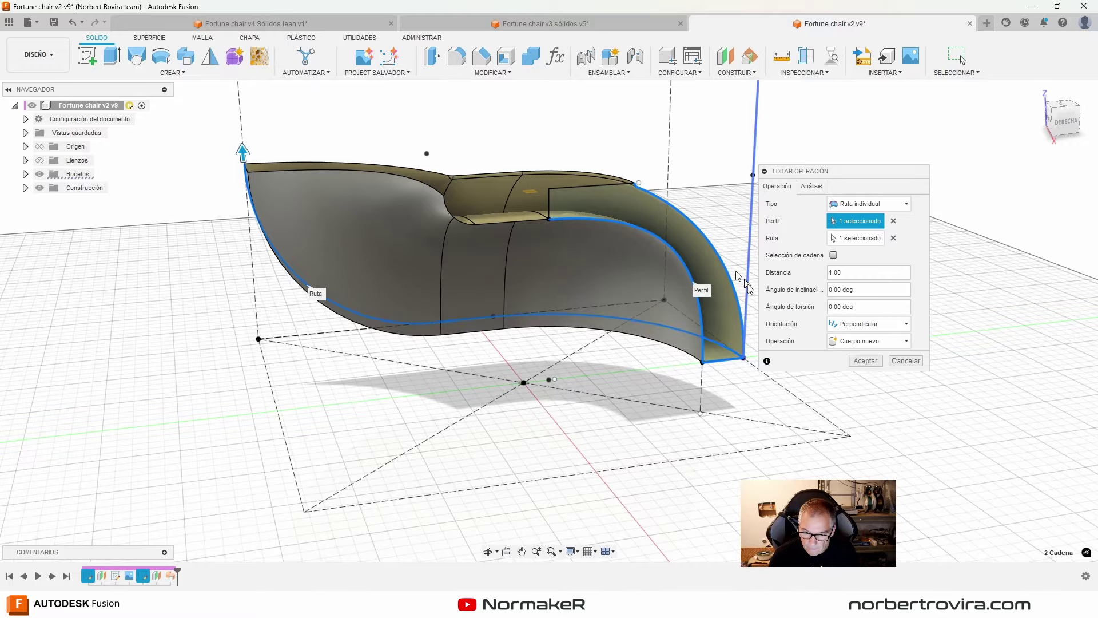
mouse_move(655, 279)
shift+middle_down()
mouse_move(819, 342)
mouse_move(297, 431)
mouse_move(620, 225)
mouse_move(515, 172)
shift+middle_up()
click(864, 360)
Step: Mirror the swept half-body across one plane, joining both halves with Unir
click(210, 56)
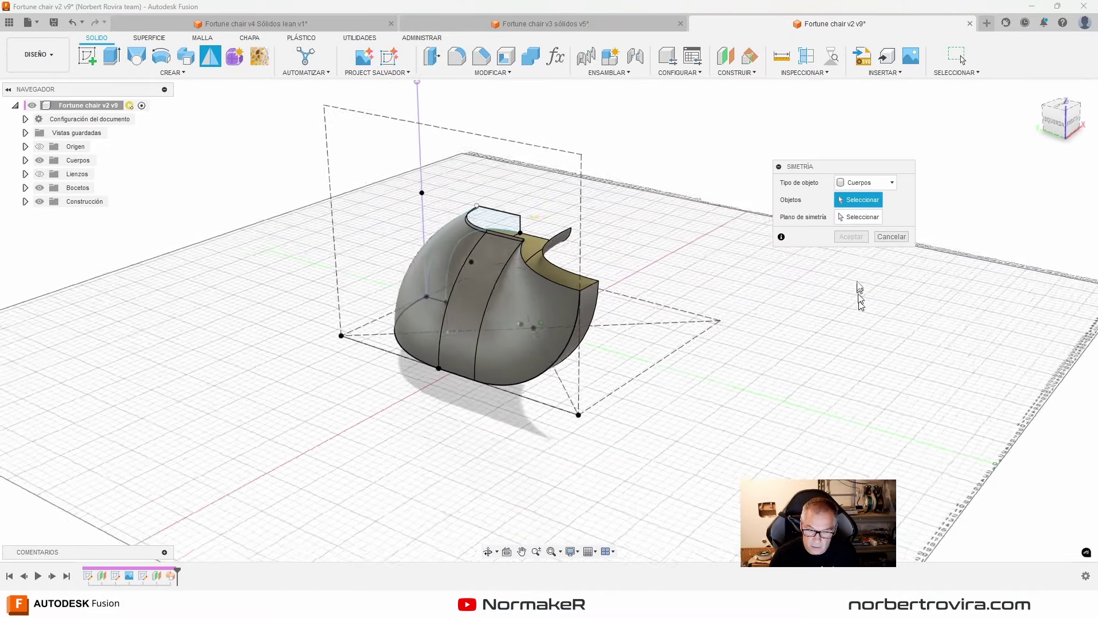
mouse_move(860, 295)
shift+middle_down()
mouse_move(861, 202)
mouse_move(657, 280)
shift+middle_up()
click(586, 302)
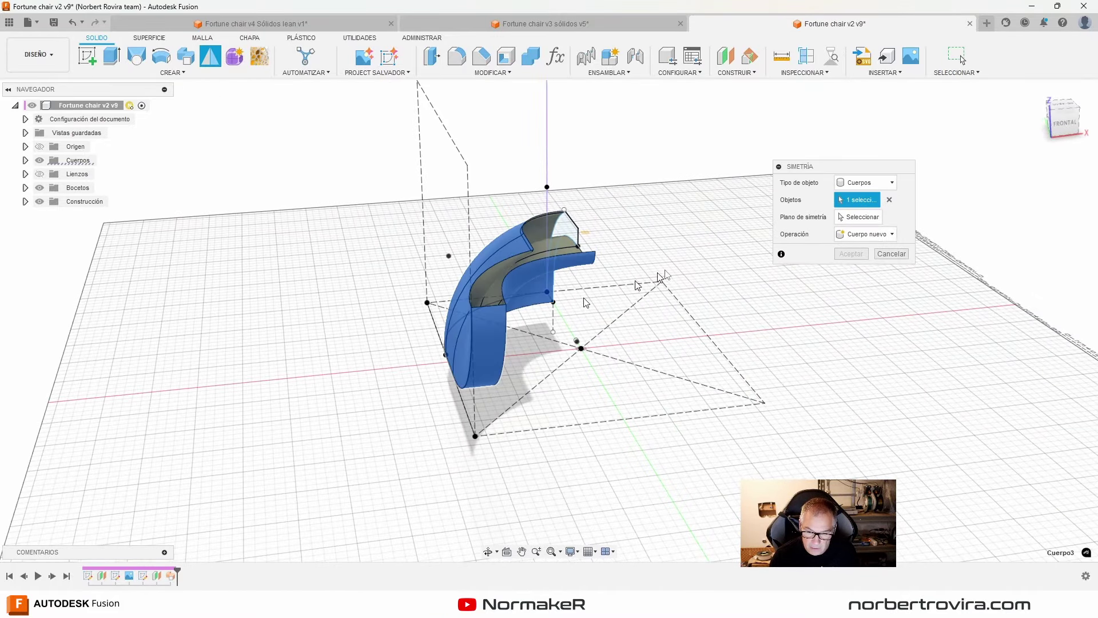
click(845, 229)
mouse_move(846, 229)
shift+middle_down()
mouse_move(423, 229)
mouse_move(422, 186)
mouse_move(360, 252)
mouse_move(263, 242)
mouse_move(423, 303)
mouse_move(406, 248)
mouse_move(436, 146)
mouse_move(686, 435)
mouse_move(772, 360)
shift+middle_up()
click(431, 144)
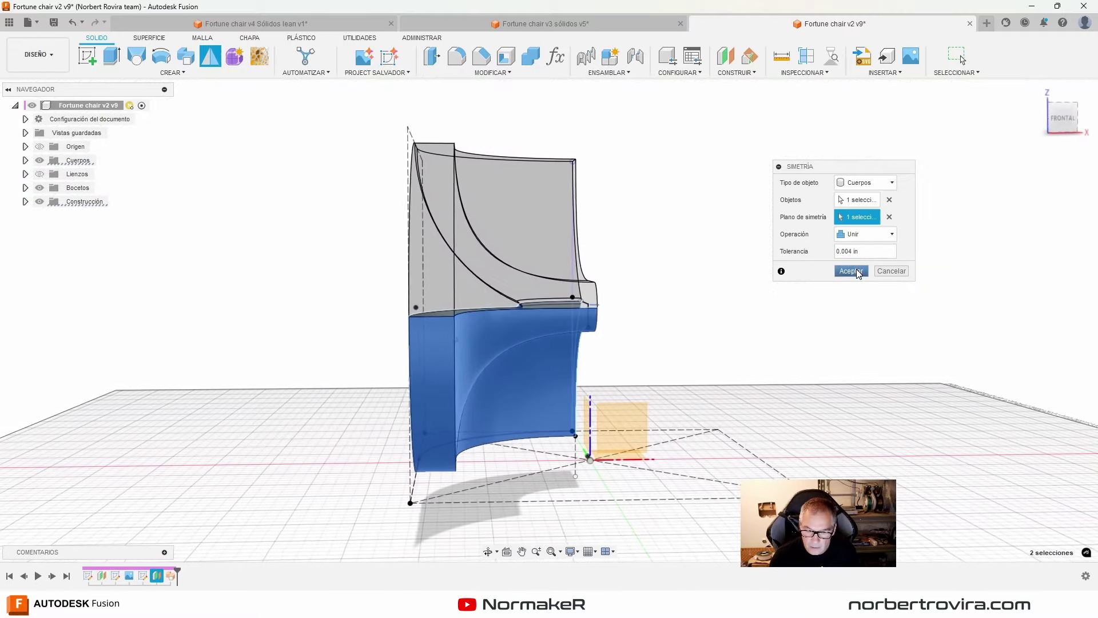
click(856, 273)
mouse_move(856, 272)
shift+middle_down()
mouse_move(681, 269)
mouse_move(510, 93)
mouse_move(532, 67)
mouse_move(494, 327)
mouse_move(343, 87)
shift+middle_up()
Step: Mirror the joined body across the central plane to complete the chair
click(210, 62)
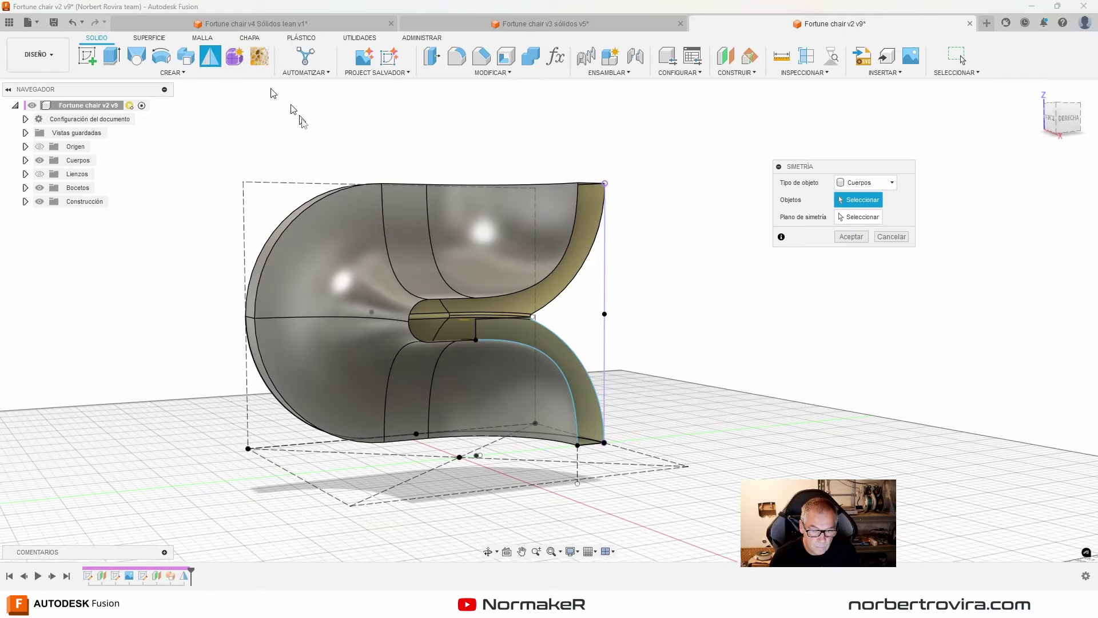
click(448, 211)
click(861, 217)
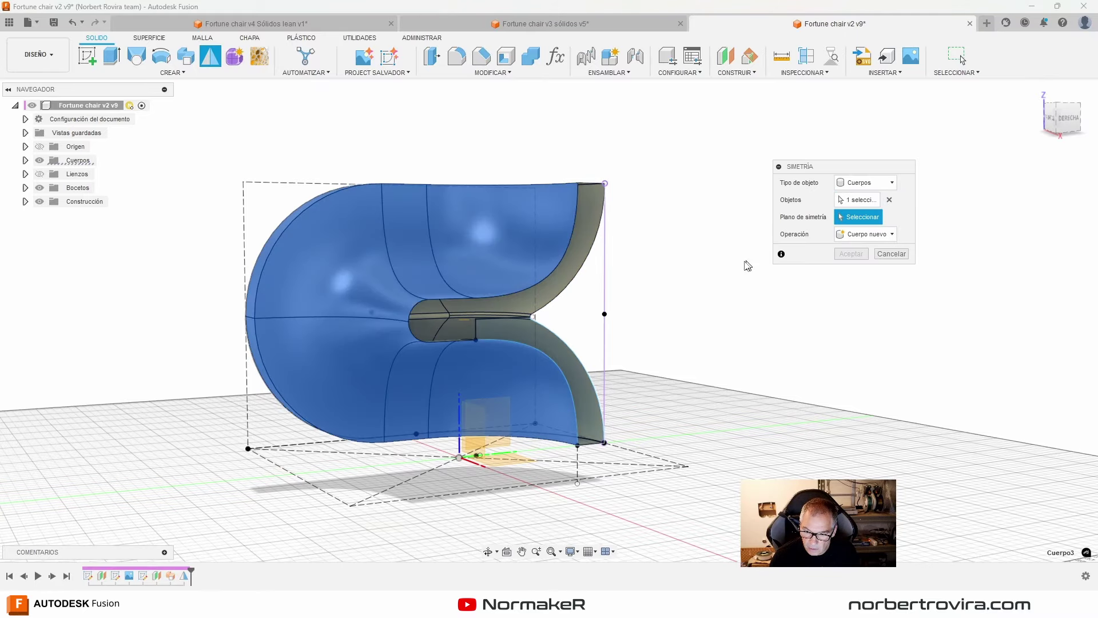
mouse_move(746, 265)
shift+middle_down()
mouse_move(514, 322)
mouse_move(488, 398)
shift+middle_up()
click(488, 399)
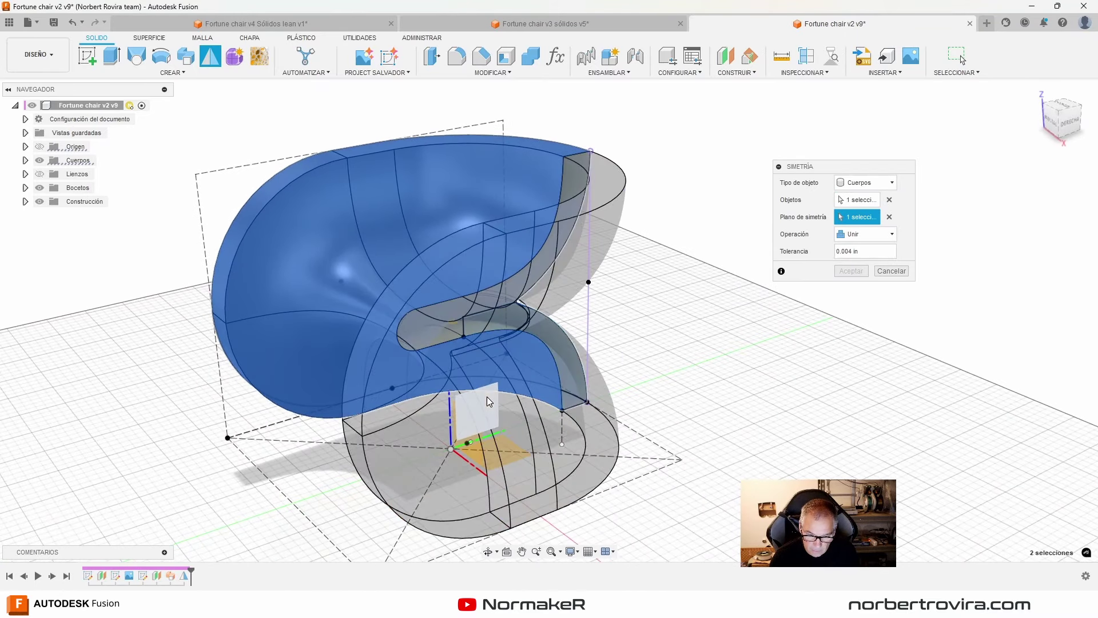
click(864, 272)
mouse_move(864, 272)
shift+middle_down()
mouse_move(533, 343)
mouse_move(514, 406)
shift+middle_up()
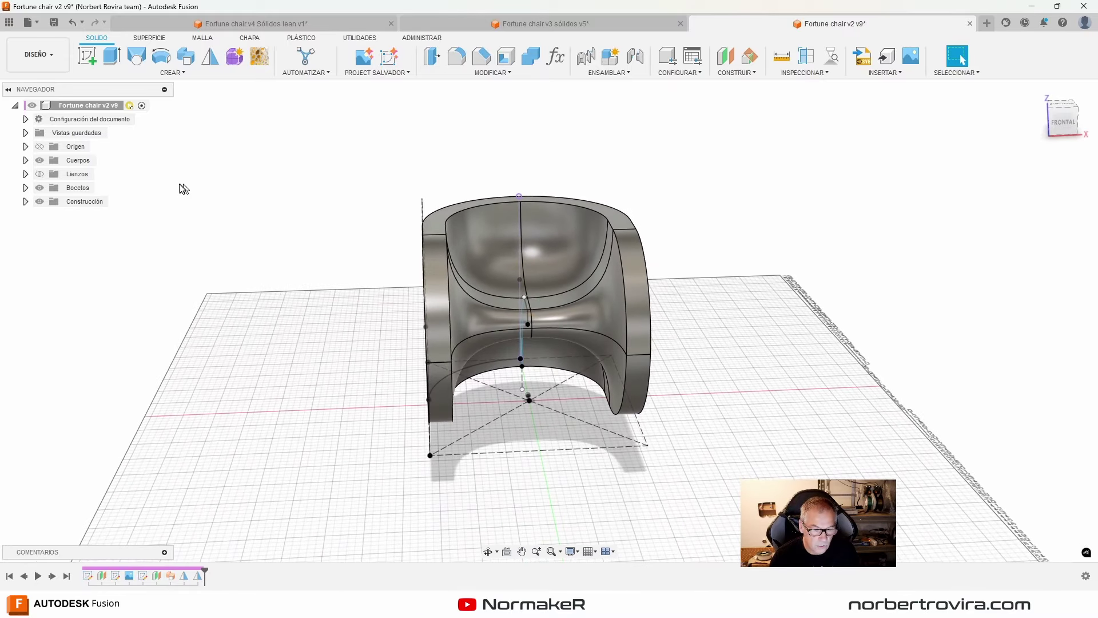
Step: Check the single body Cuerpo3 and review the mirror feature without changes
click(26, 160)
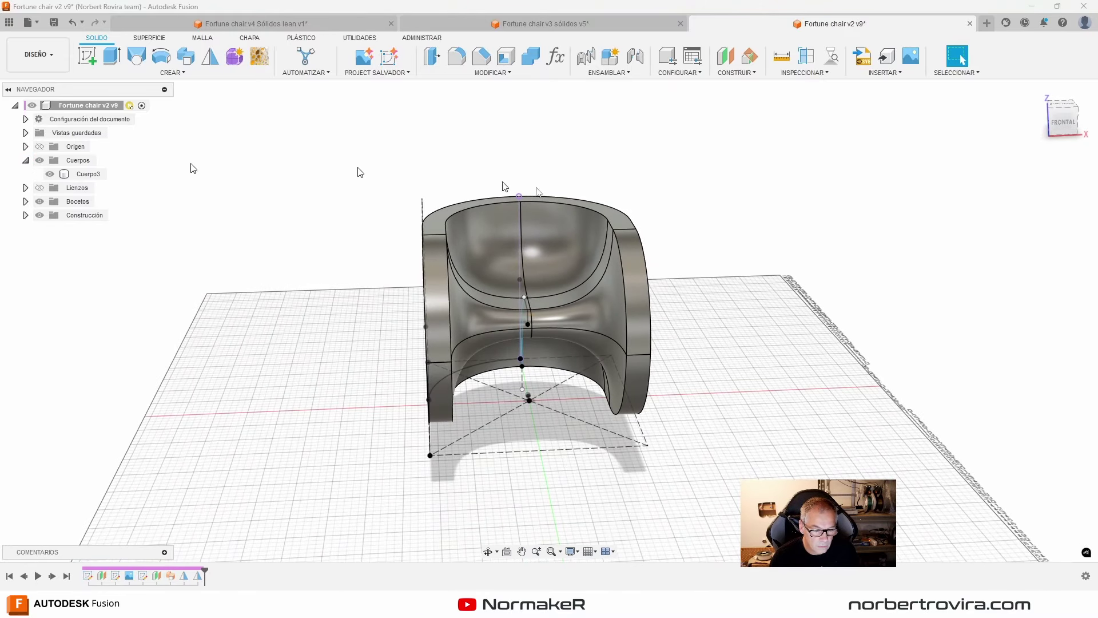
double_click(195, 581)
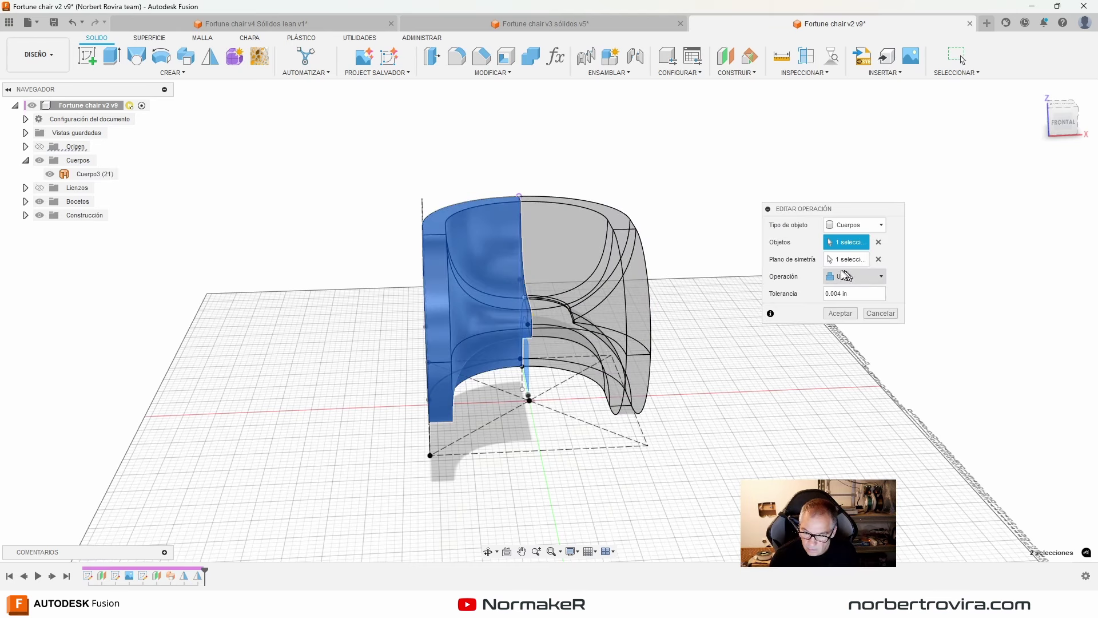
click(861, 310)
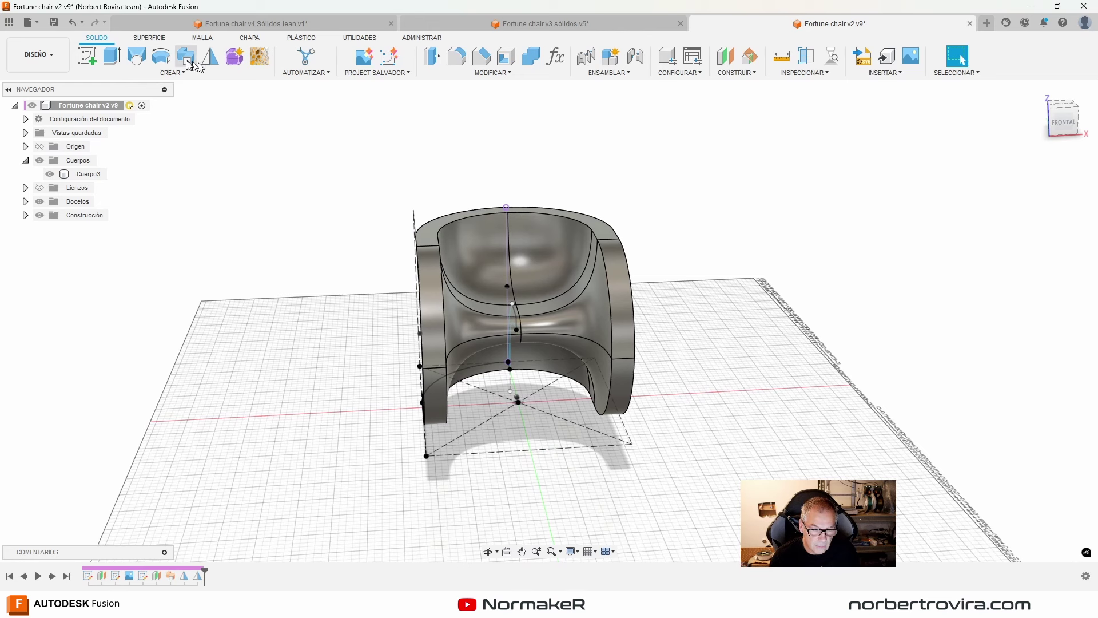
Step: Fillet the six outer side faces of Cuerpo3 with a 1.5 in radius
click(457, 56)
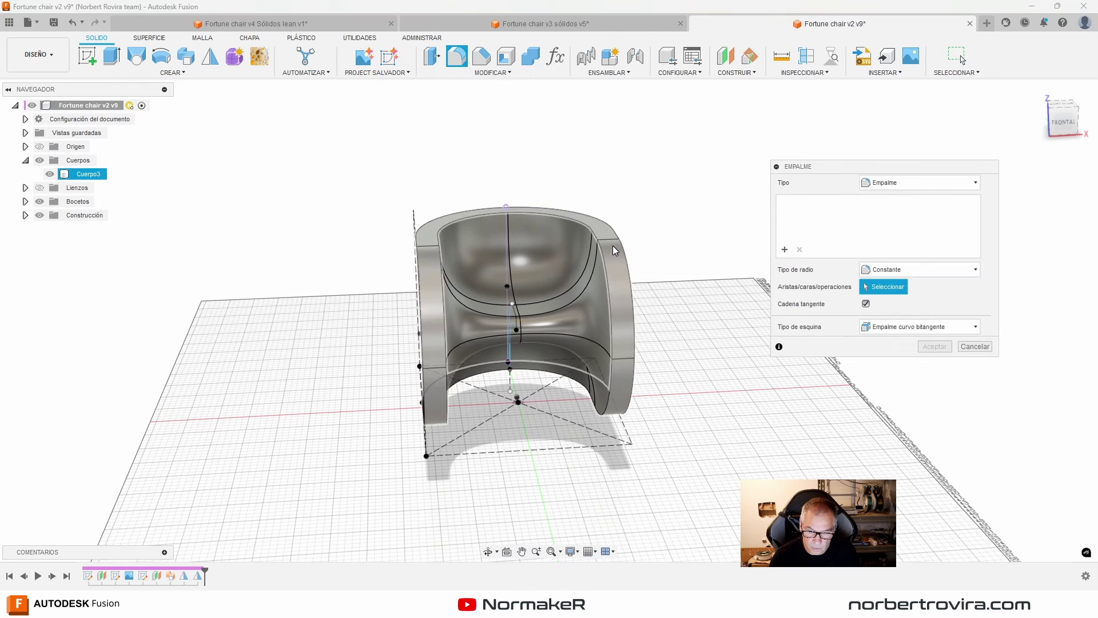
click(613, 245)
text(1)
shift+middle_drag(676, 293, 701, 358)
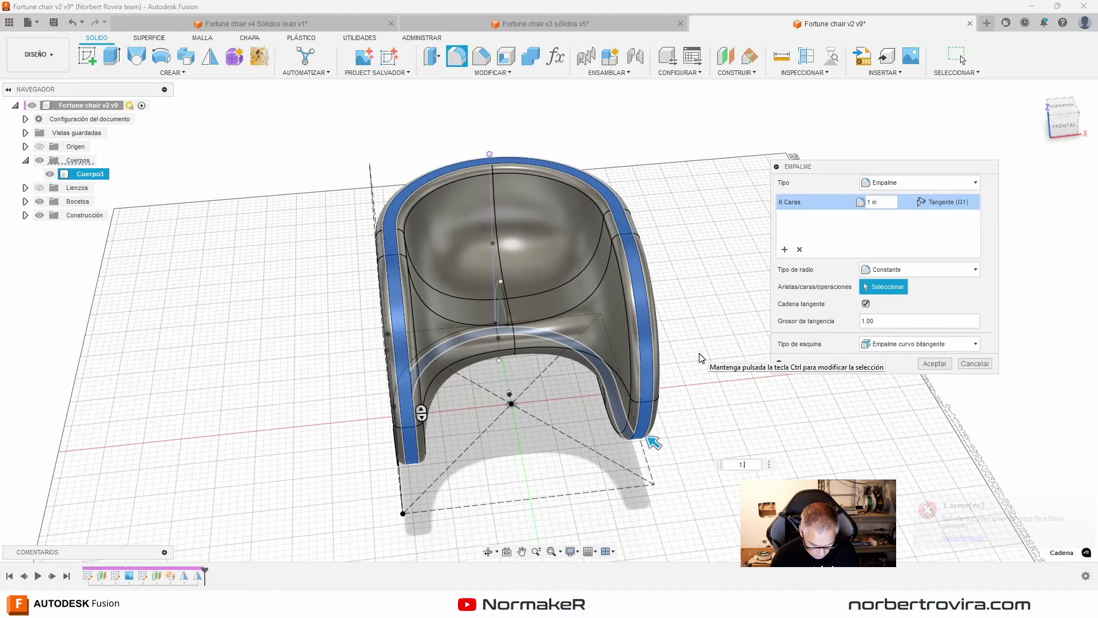
key(Return)
shift+middle_drag(680, 361, 924, 359)
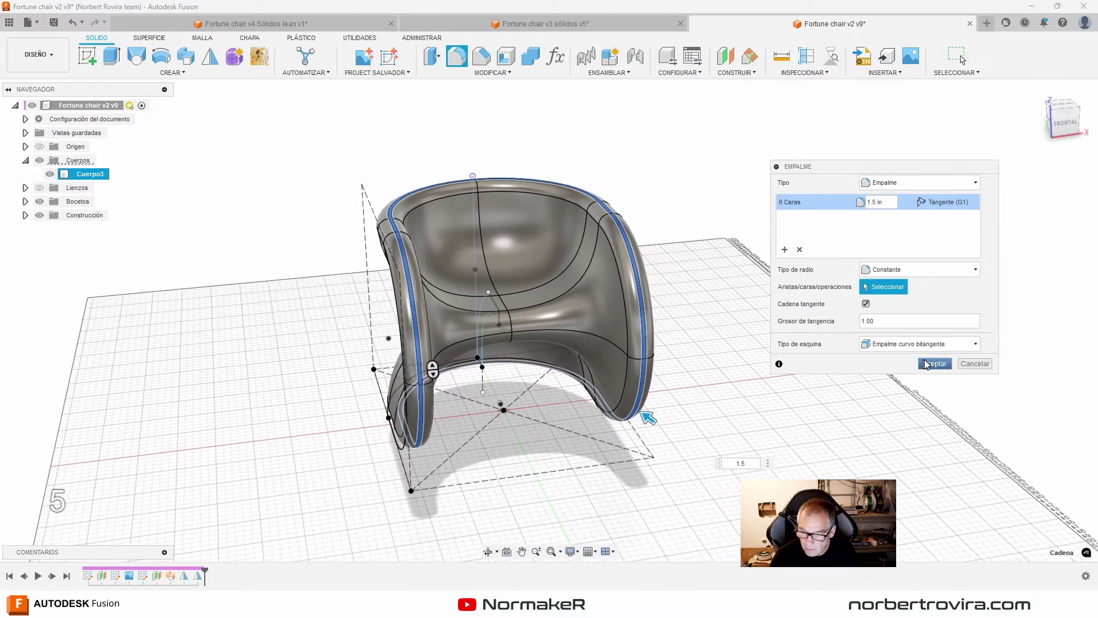
click(925, 363)
mouse_move(789, 332)
shift+middle_down()
mouse_move(743, 260)
mouse_move(224, 375)
shift+middle_up()
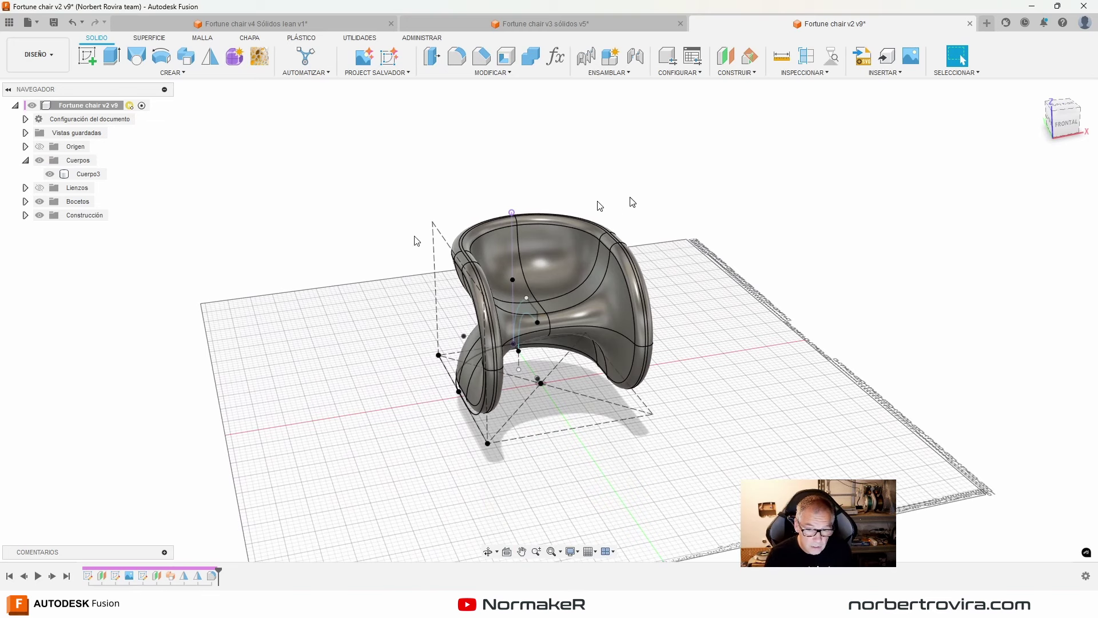
click(280, 26)
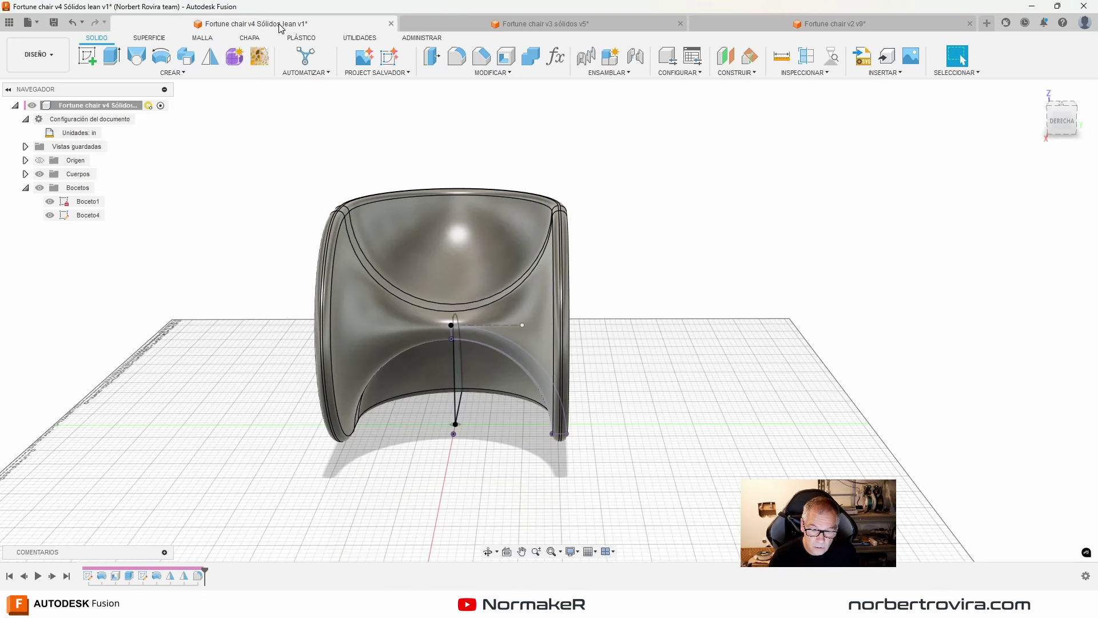
click(551, 22)
shift+middle_drag(774, 309, 753, 291)
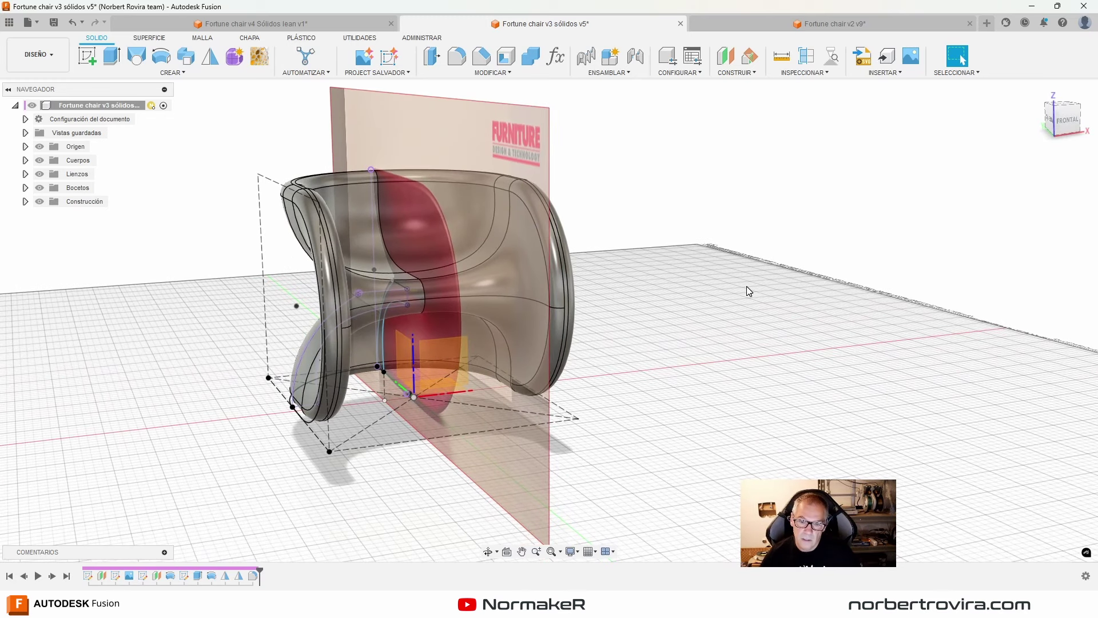
click(744, 24)
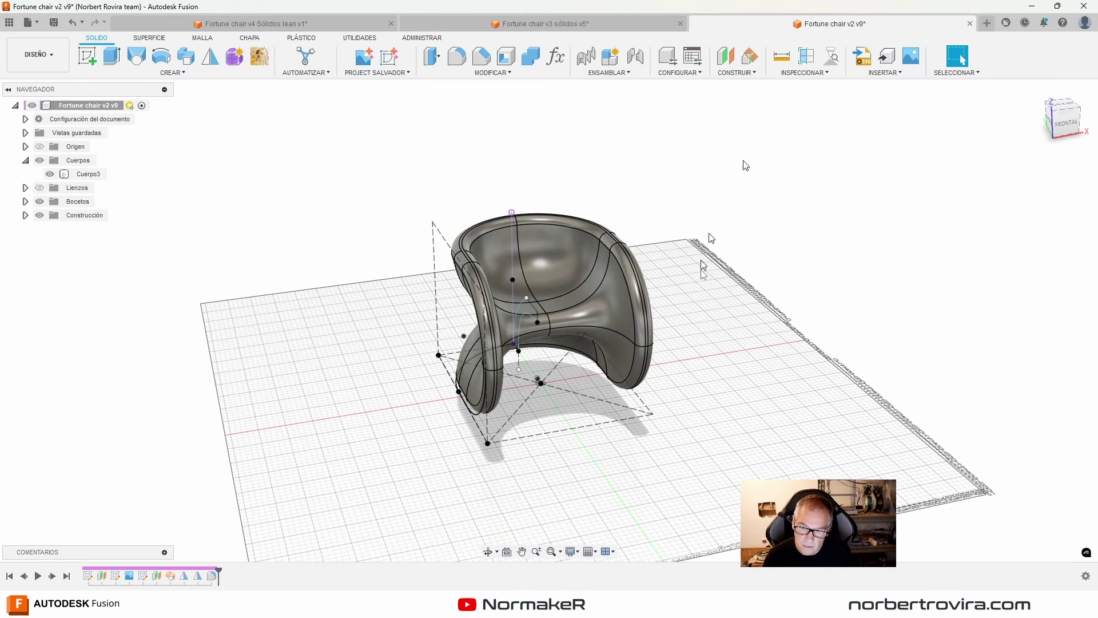